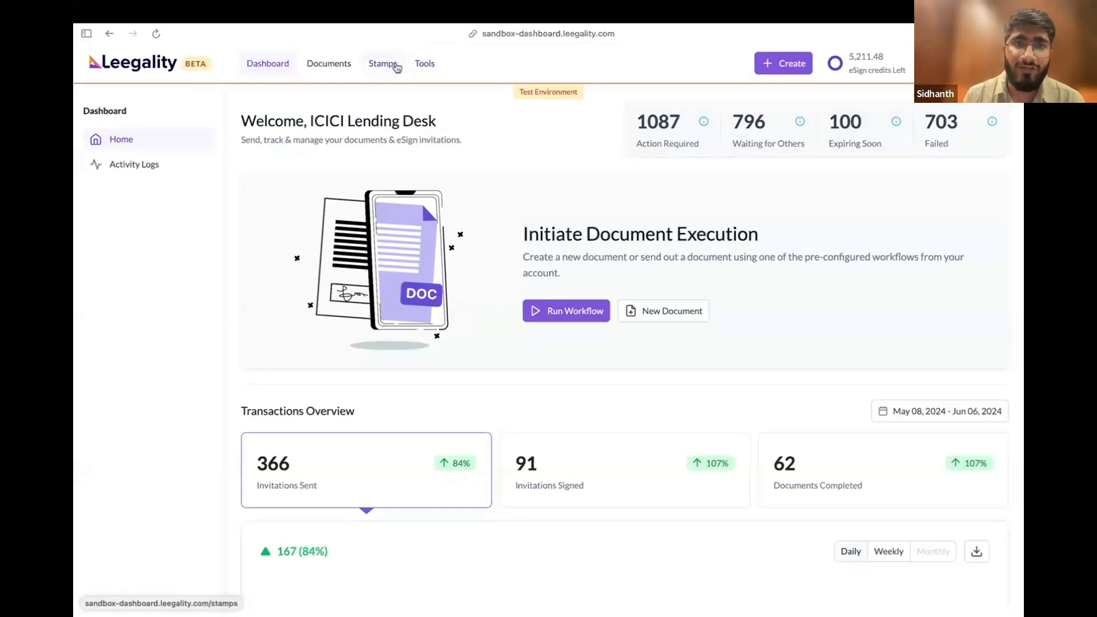
# Open the Workflows list, view the starred workflows and return to the list of all workflows
pyautogui.click(425, 65)
pyautogui.click(146, 169)
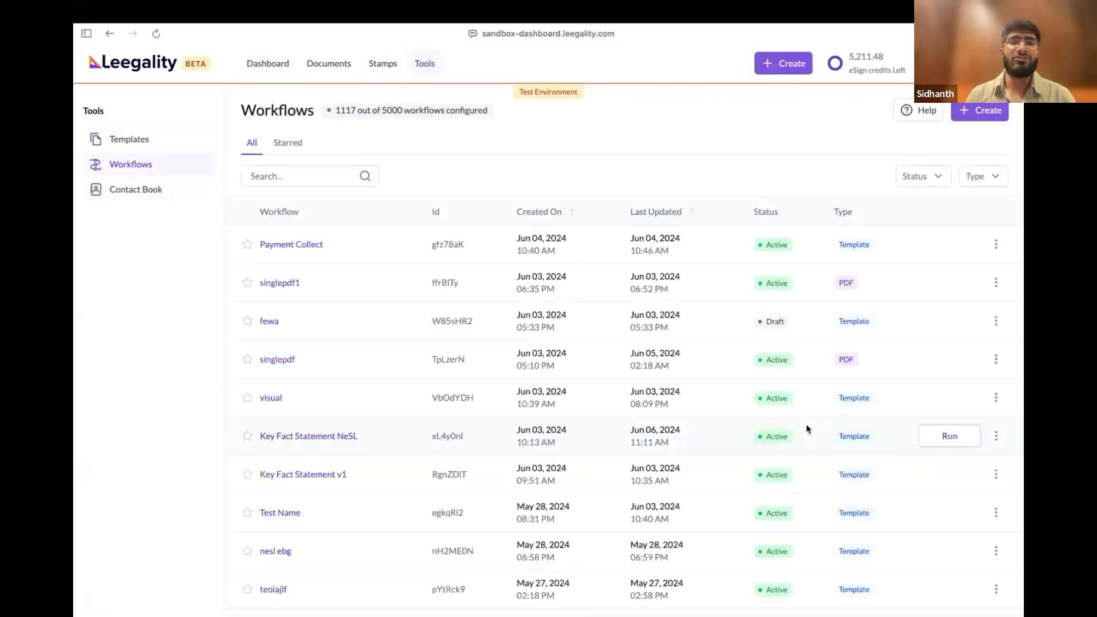
pyautogui.click(283, 143)
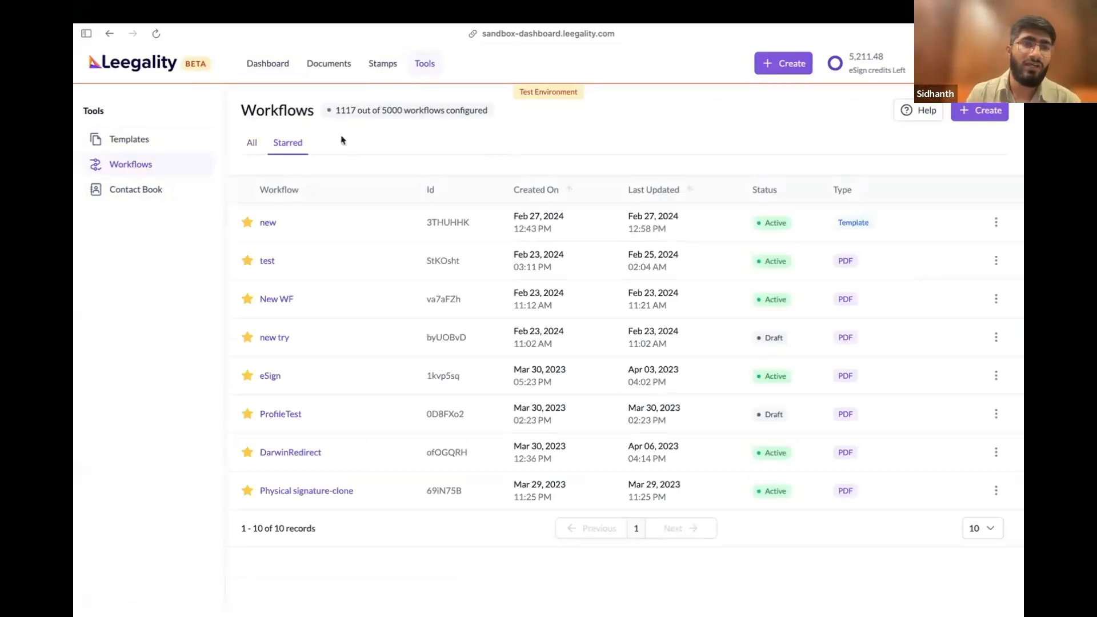
pyautogui.click(251, 143)
pyautogui.click(287, 142)
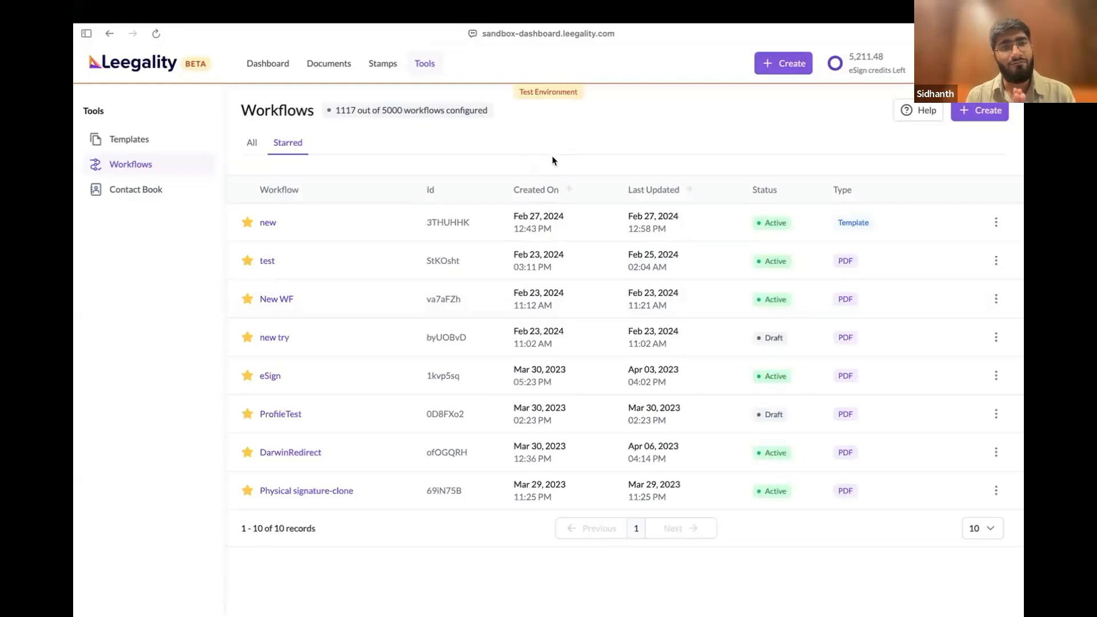
pyautogui.click(249, 150)
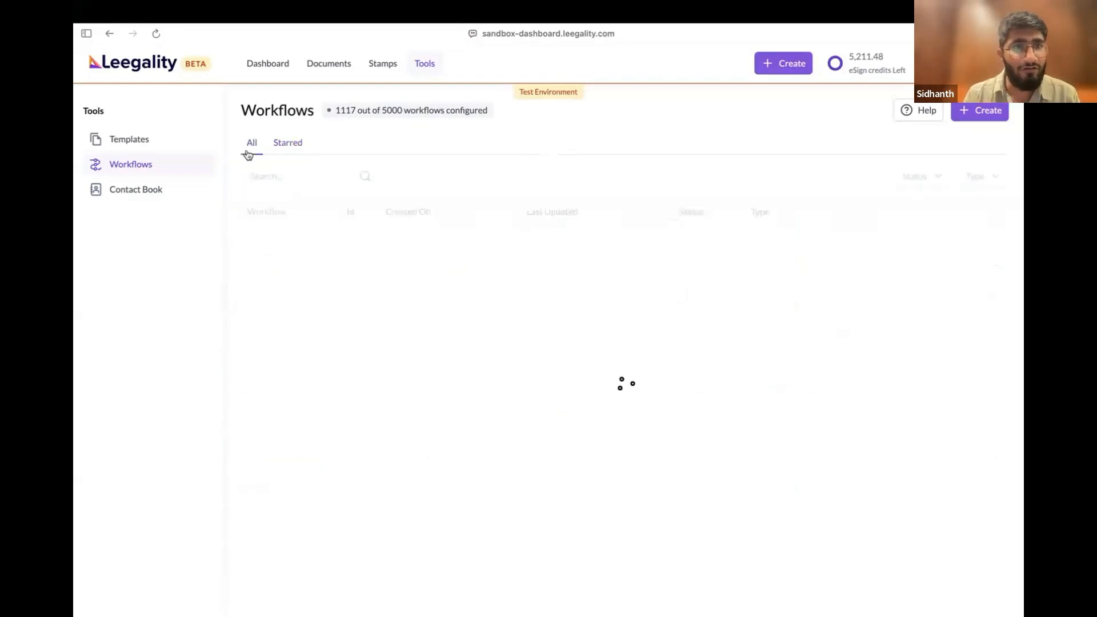
# Search the workflows for "Key" and run the Key Fact Statement v1 workflow
pyautogui.click(265, 176)
pyautogui.write('Key')
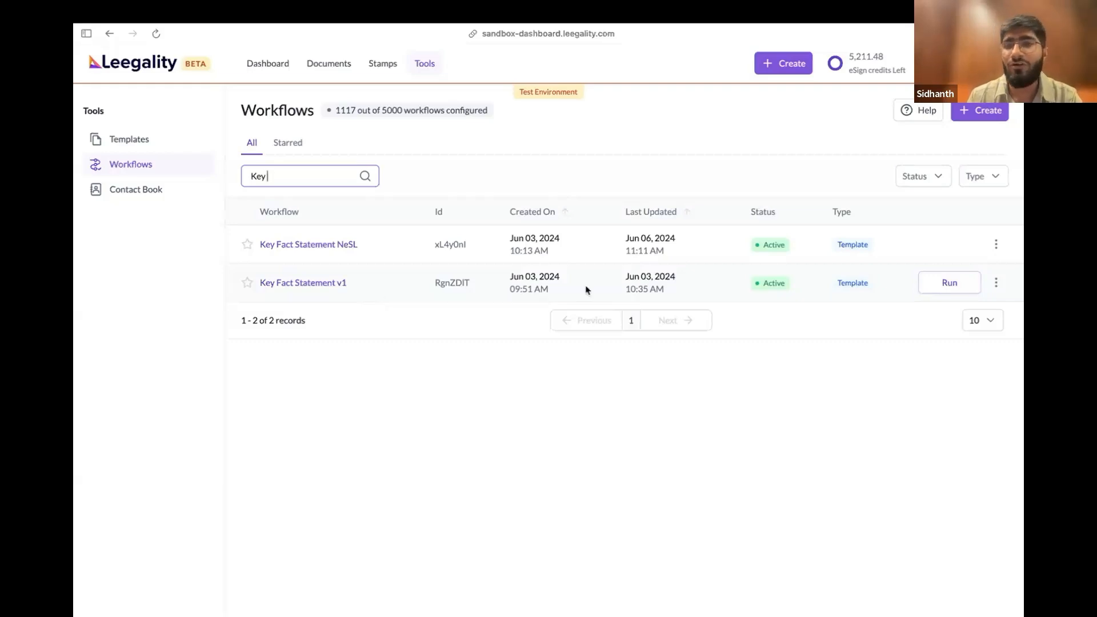
pyautogui.click(952, 289)
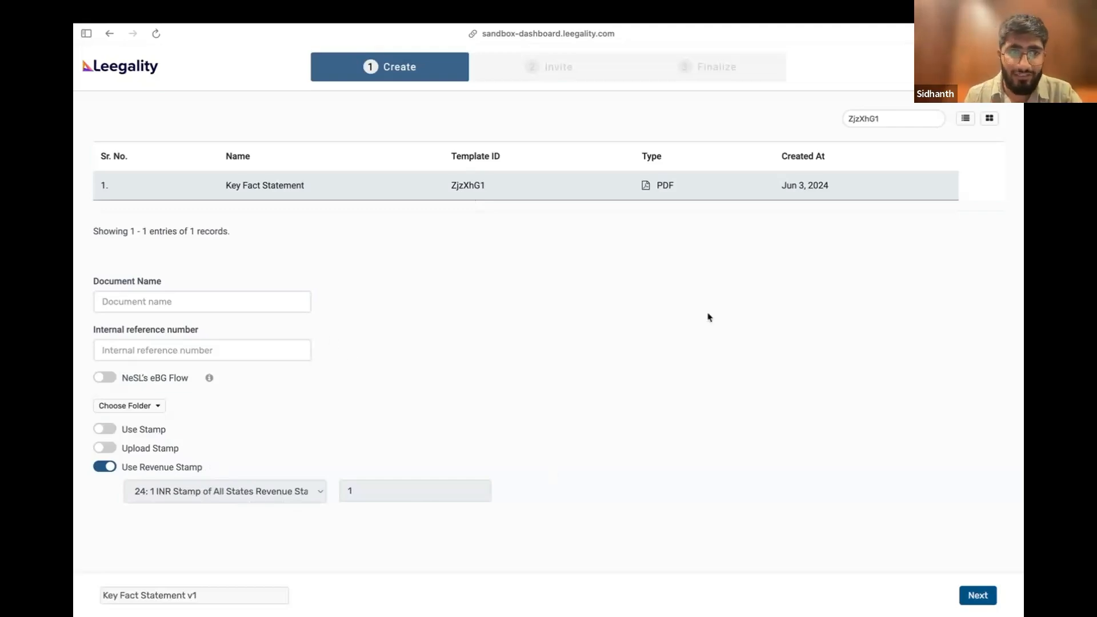
# Name the document "KFS_Customer Three", fill in its internal reference number and continue to the template form fields
pyautogui.click(235, 305)
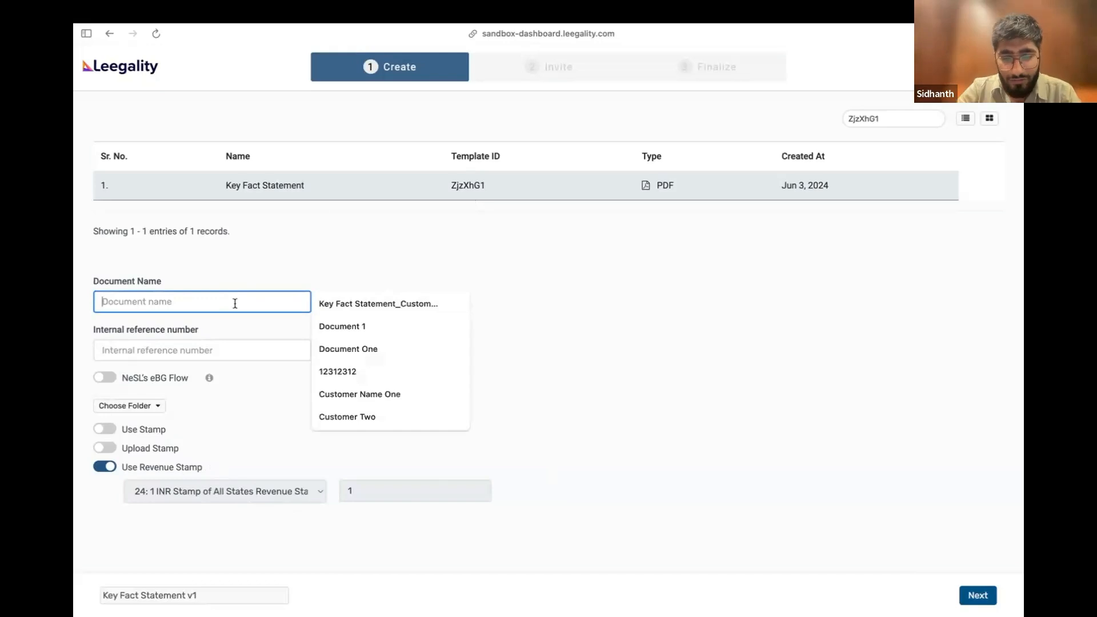
pyautogui.write('KFS_Customer Three')
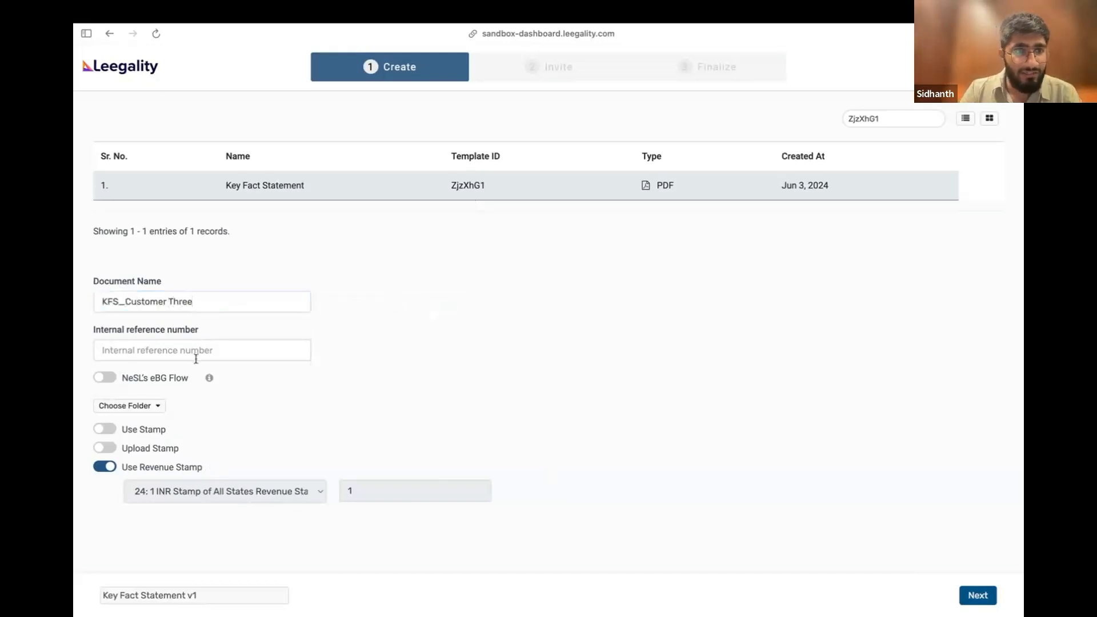
pyautogui.click(166, 353)
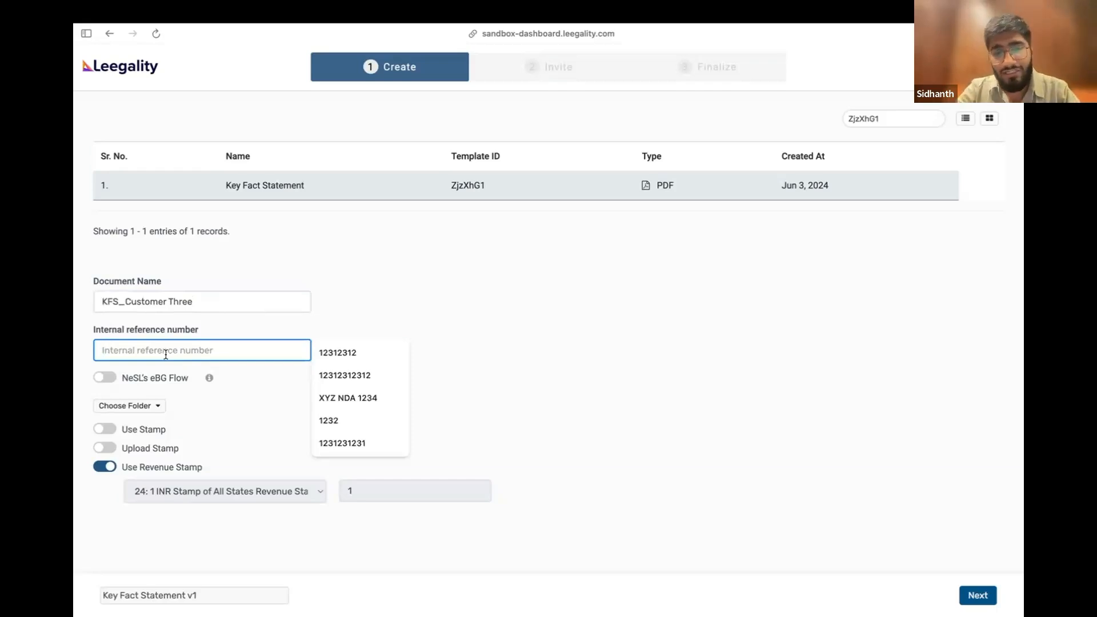
pyautogui.write('12345')
pyautogui.write('9')
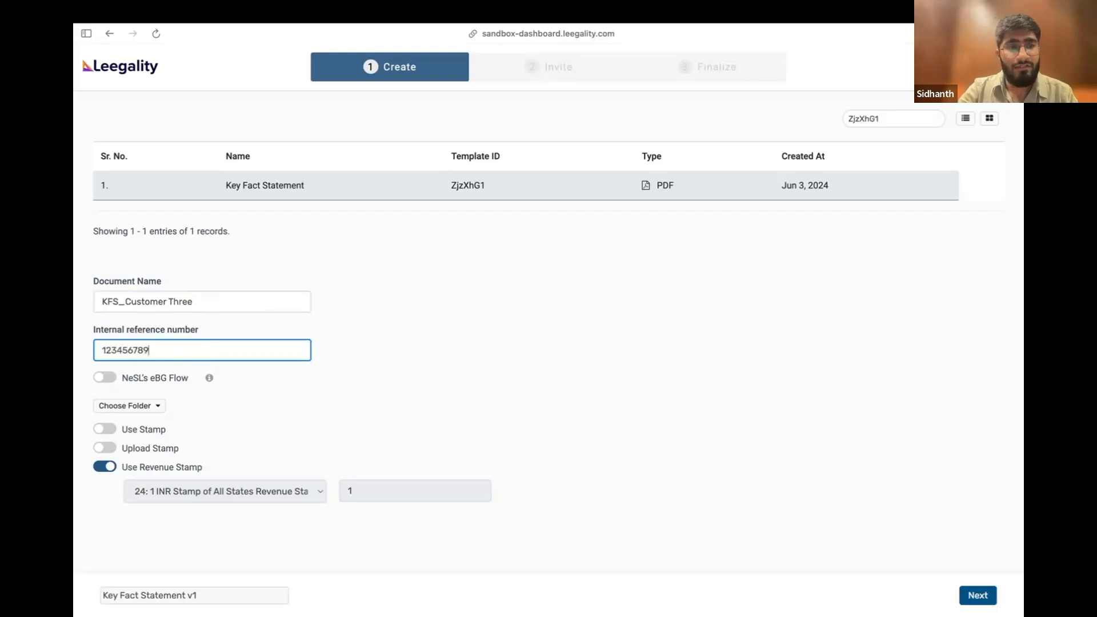
pyautogui.click(414, 345)
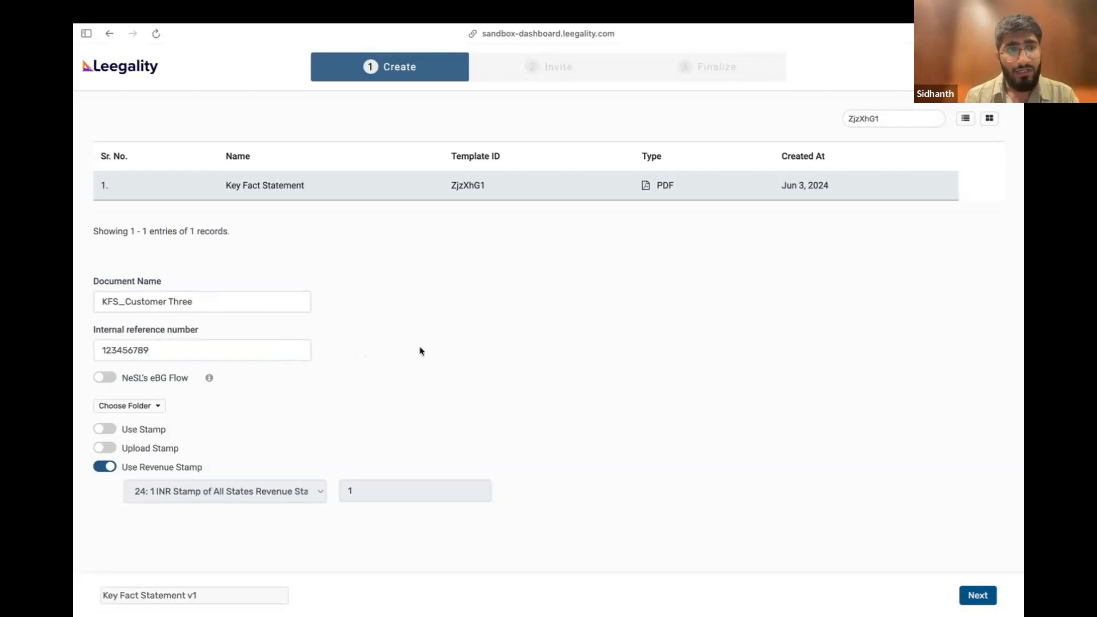
pyautogui.click(228, 349)
pyautogui.click(345, 331)
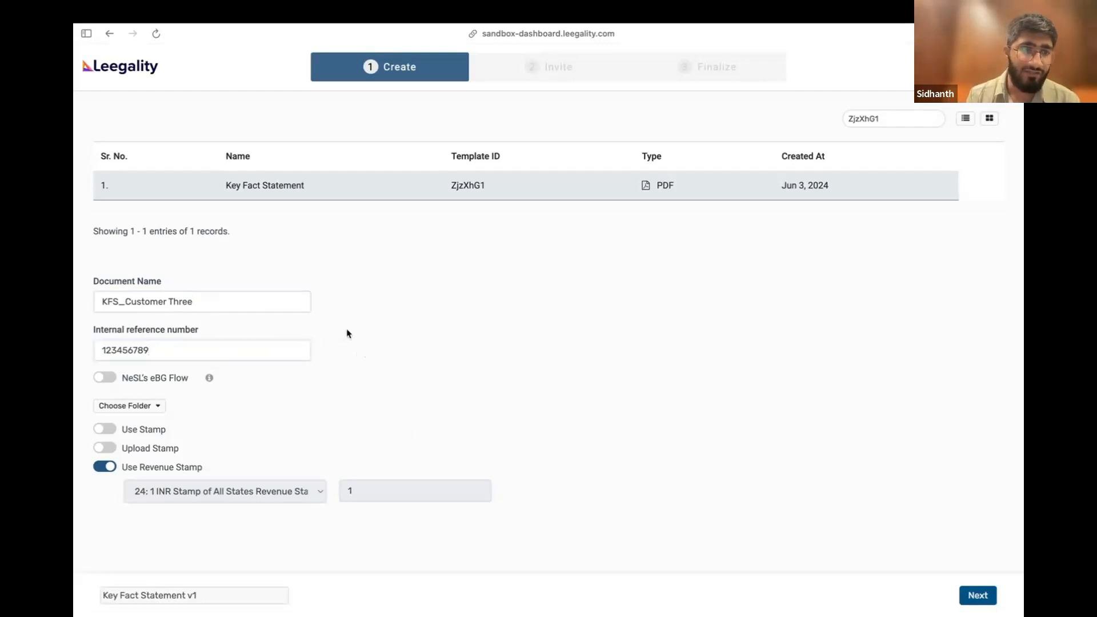
pyautogui.click(978, 596)
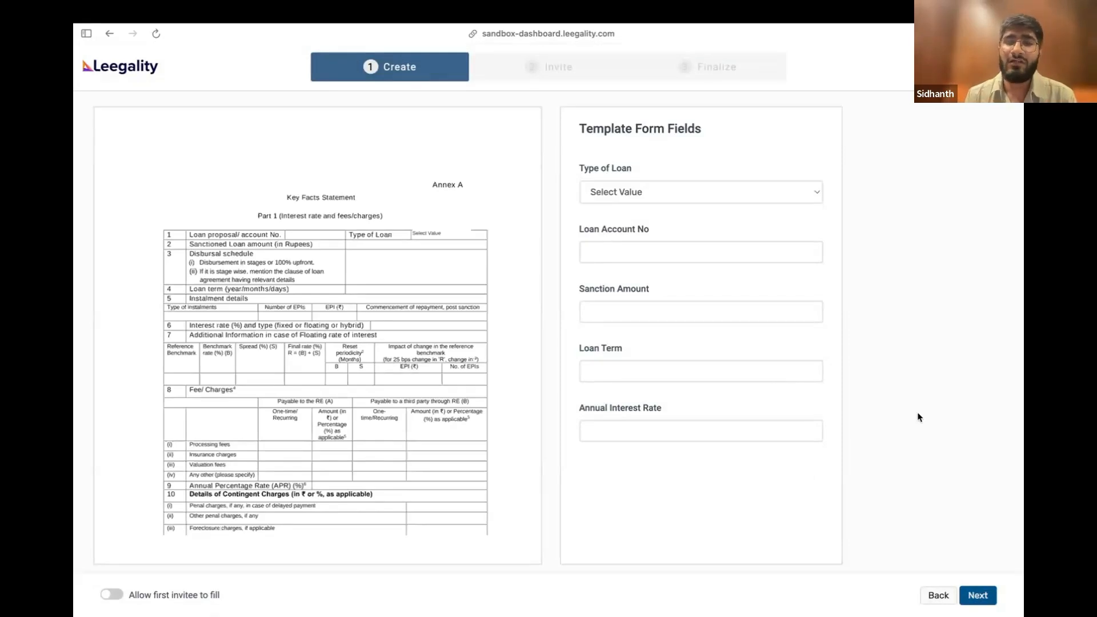
# Examine the Key Facts Statement template preview, including Annex A, the APR computation in Annex B and the repayment schedule in Annex C
pyautogui.scroll(-5, 403, 394)
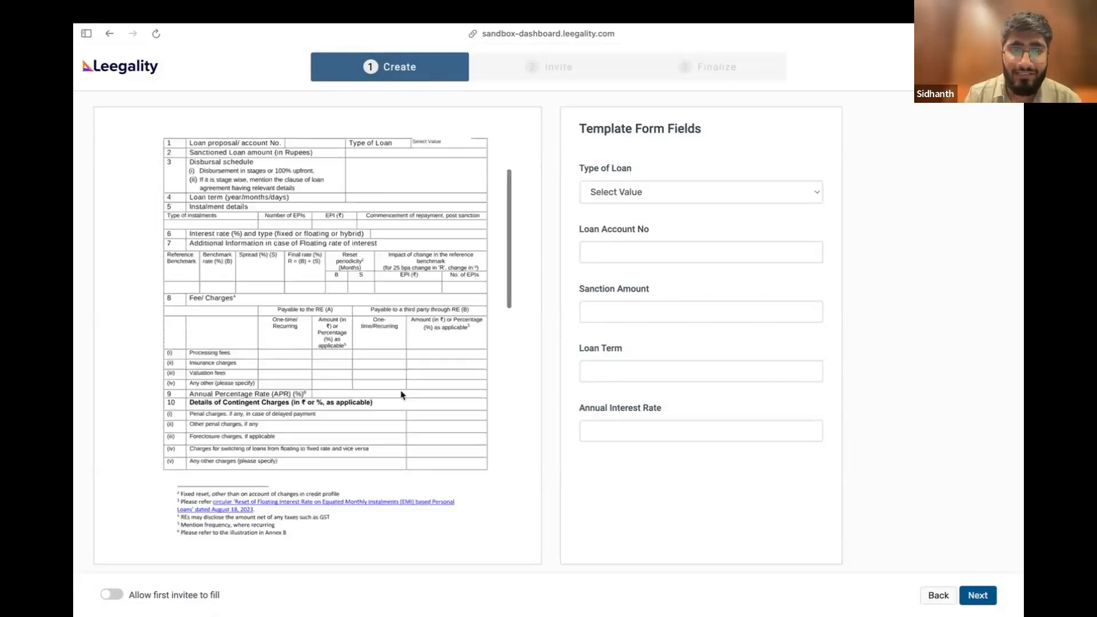
pyautogui.scroll(-6, 403, 394)
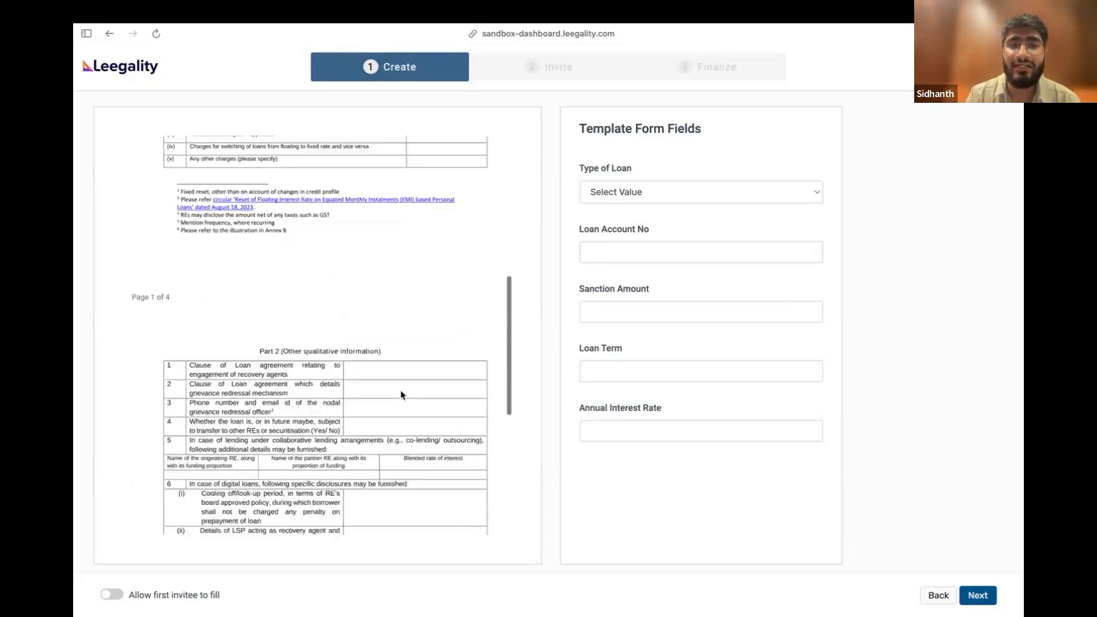
pyautogui.scroll(-10, 402, 395)
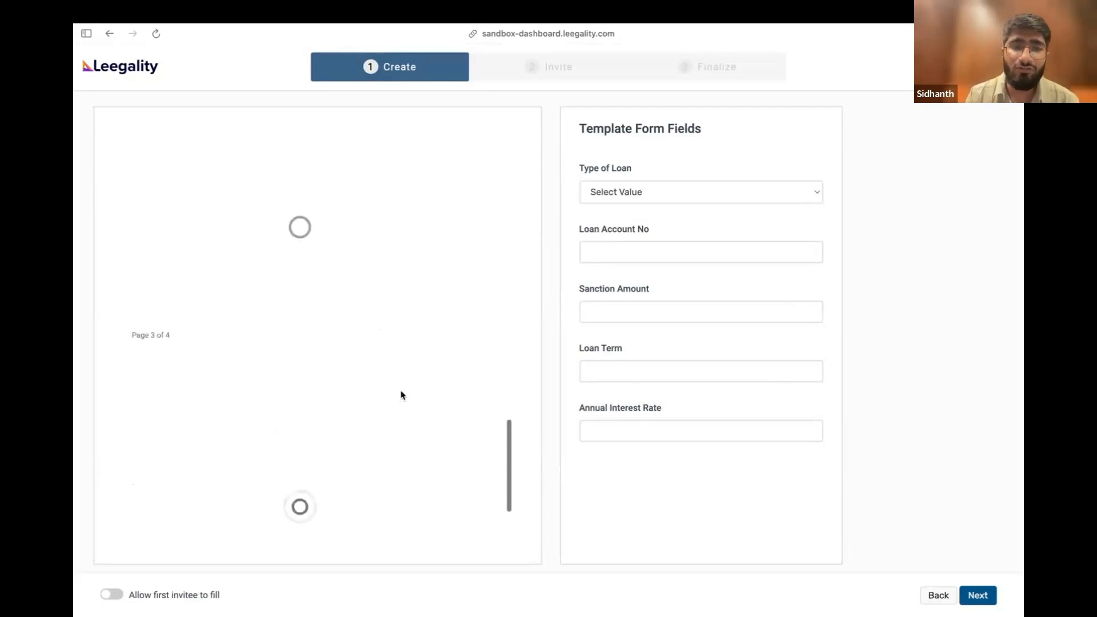
pyautogui.scroll(8, 402, 394)
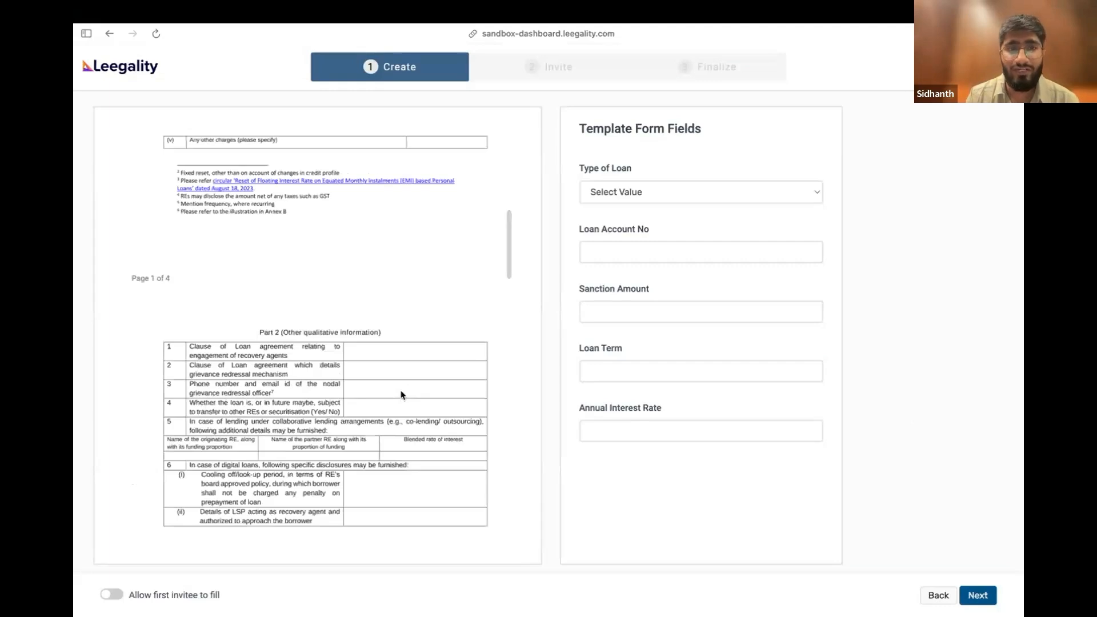
pyautogui.scroll(-8, 401, 394)
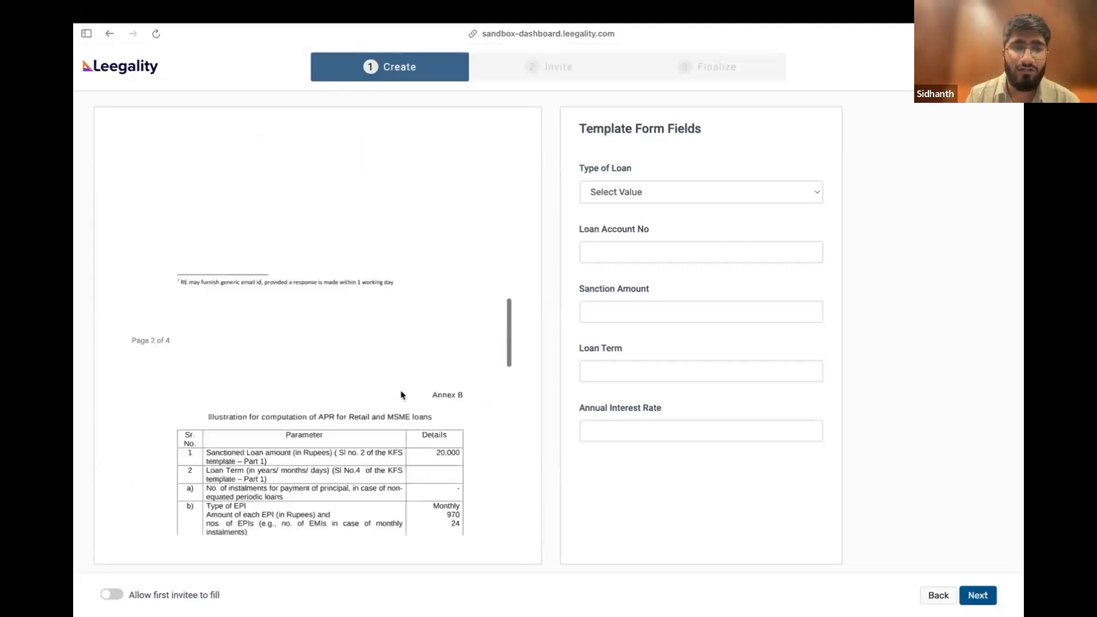
pyautogui.scroll(8, 401, 394)
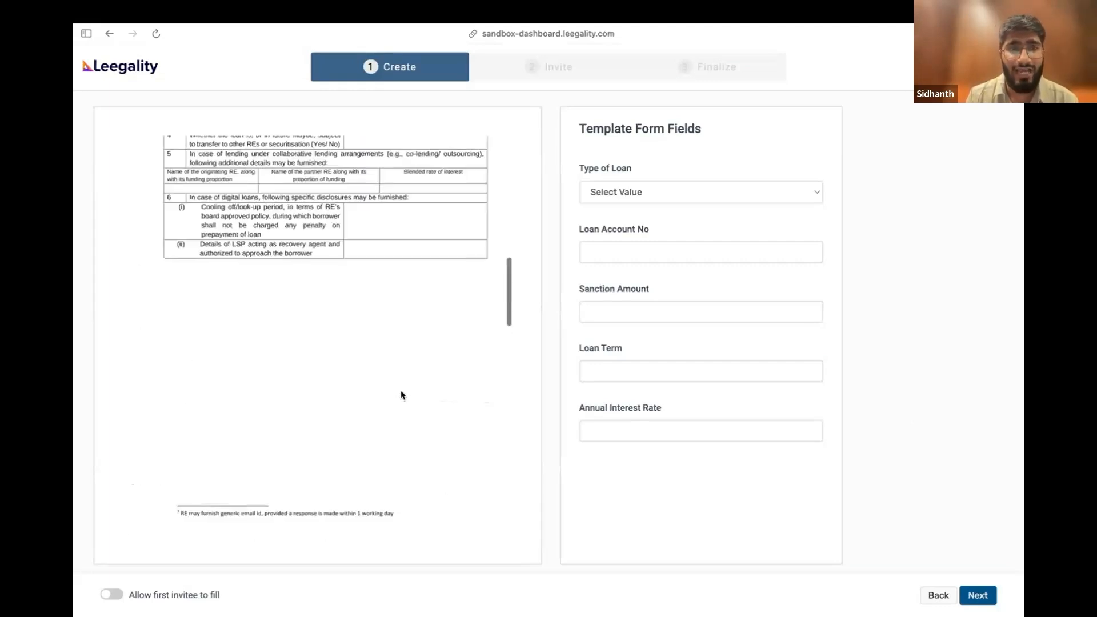
pyautogui.scroll(8, 402, 394)
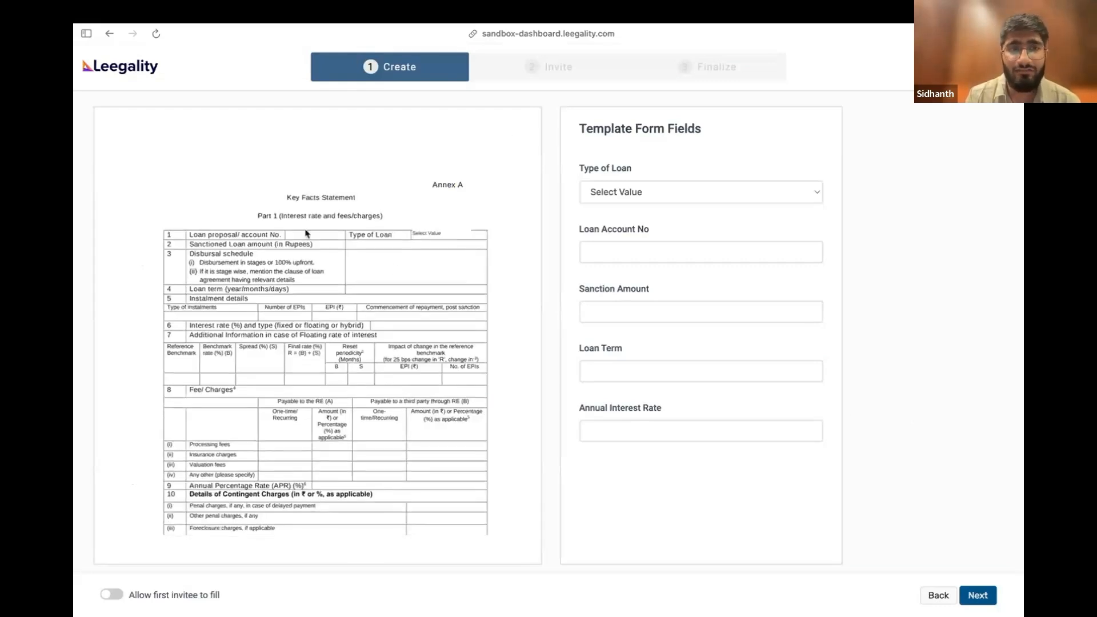
pyautogui.scroll(-15, 393, 407)
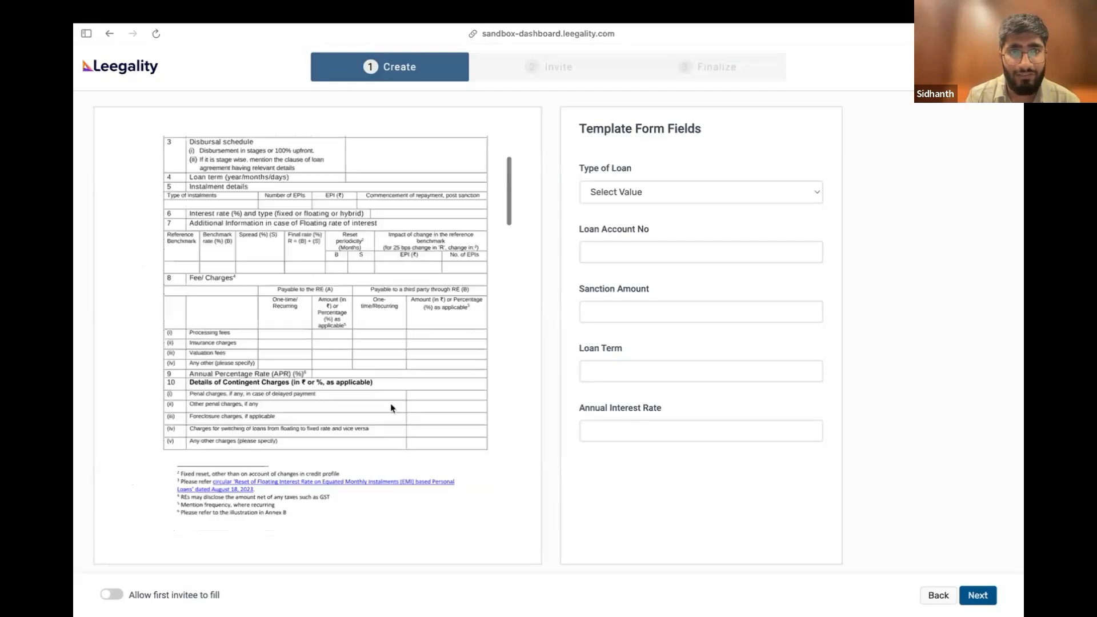
pyautogui.scroll(-3, 393, 408)
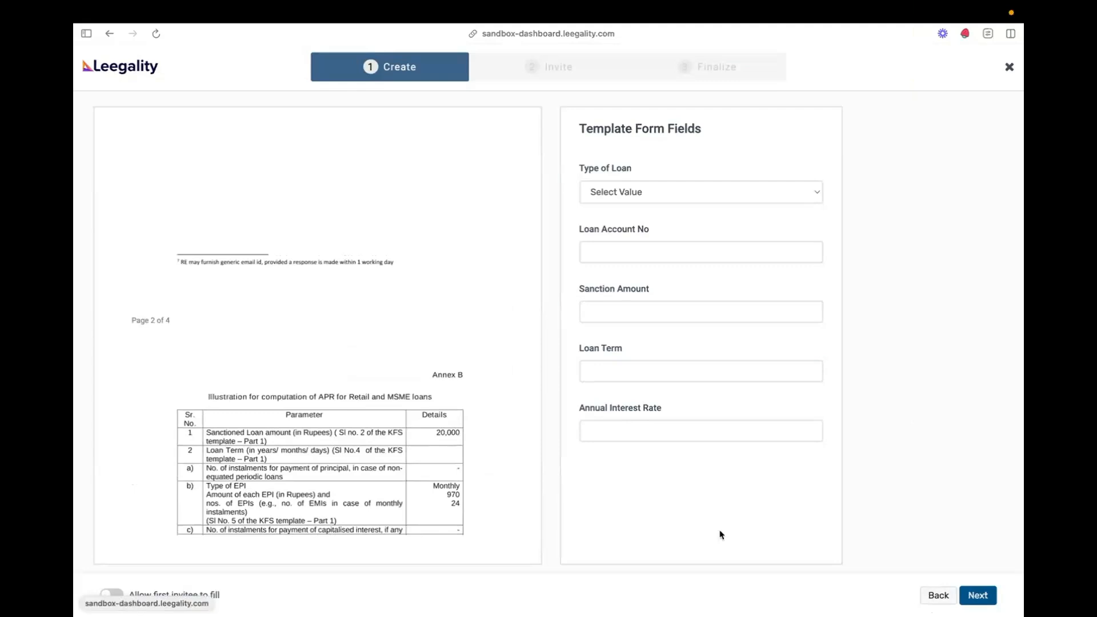
pyautogui.scroll(-2, 431, 464)
pyautogui.scroll(-3, 431, 463)
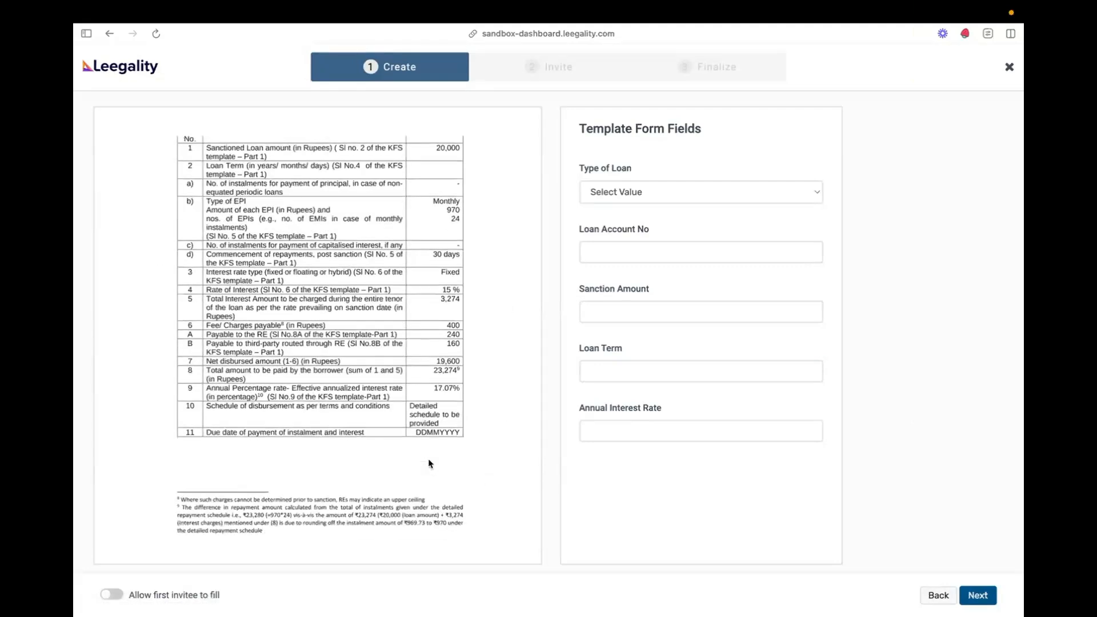
pyautogui.scroll(2, 431, 464)
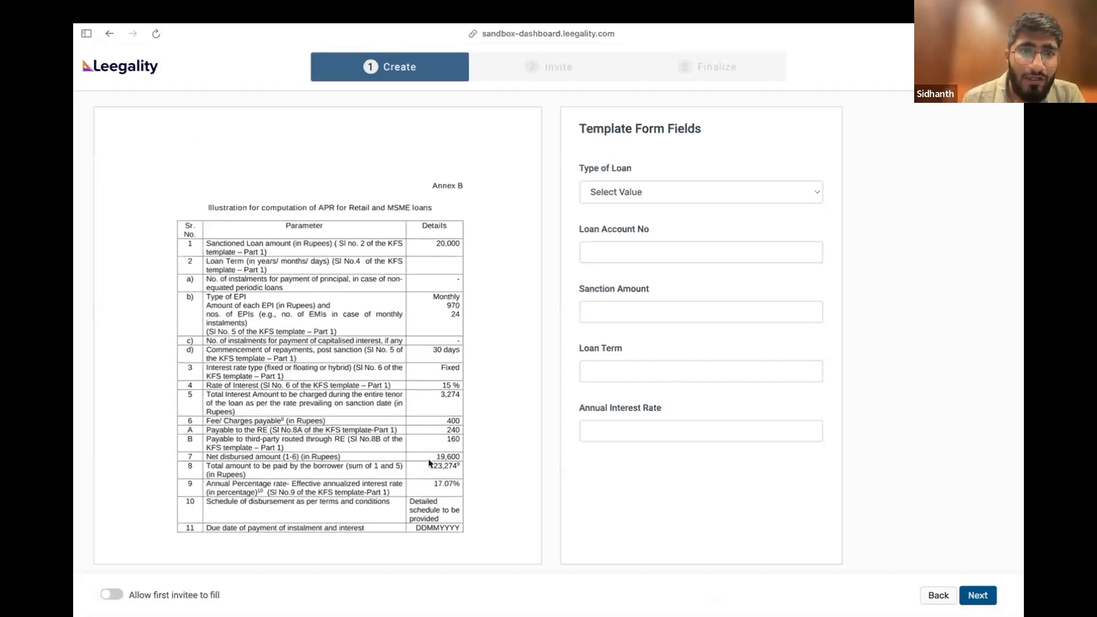
pyautogui.scroll(-10, 429, 462)
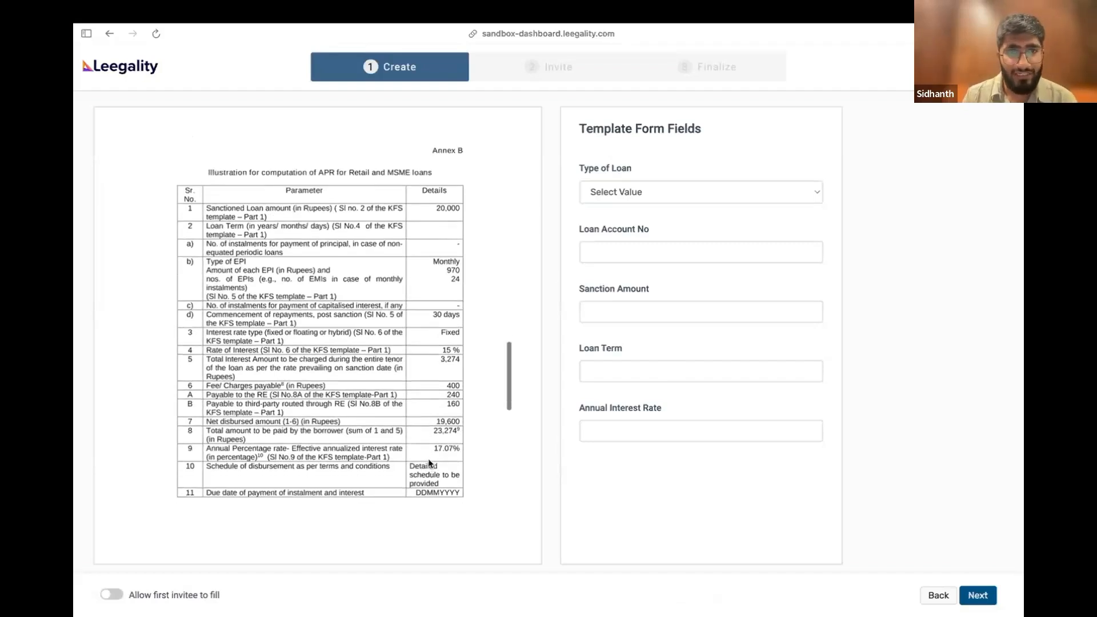
pyautogui.scroll(-5, 430, 463)
pyautogui.scroll(10, 430, 463)
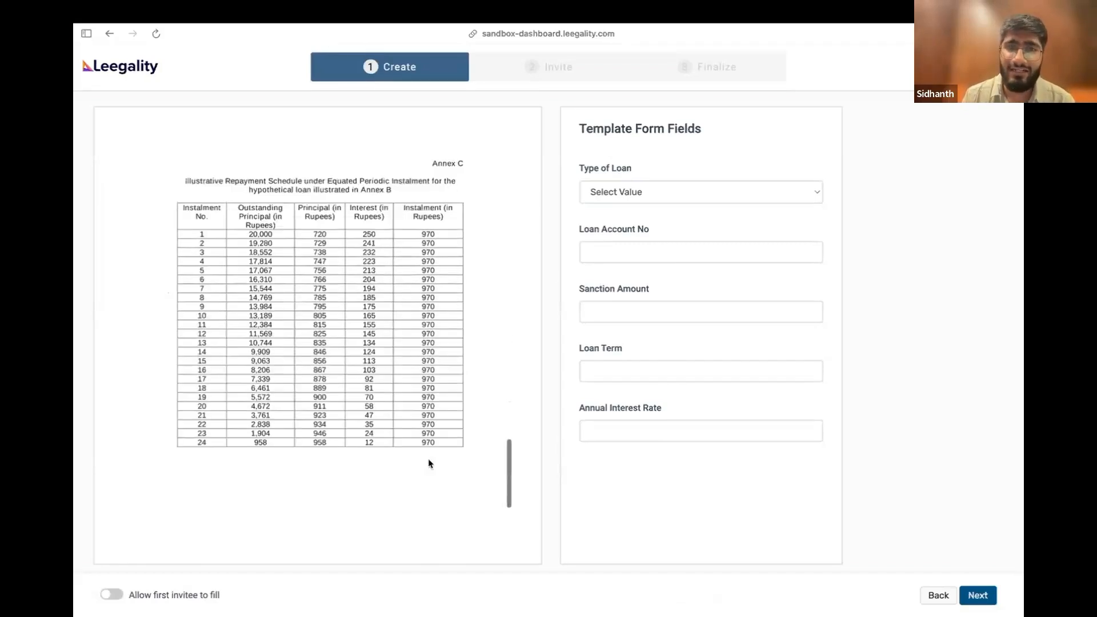
pyautogui.scroll(15, 430, 463)
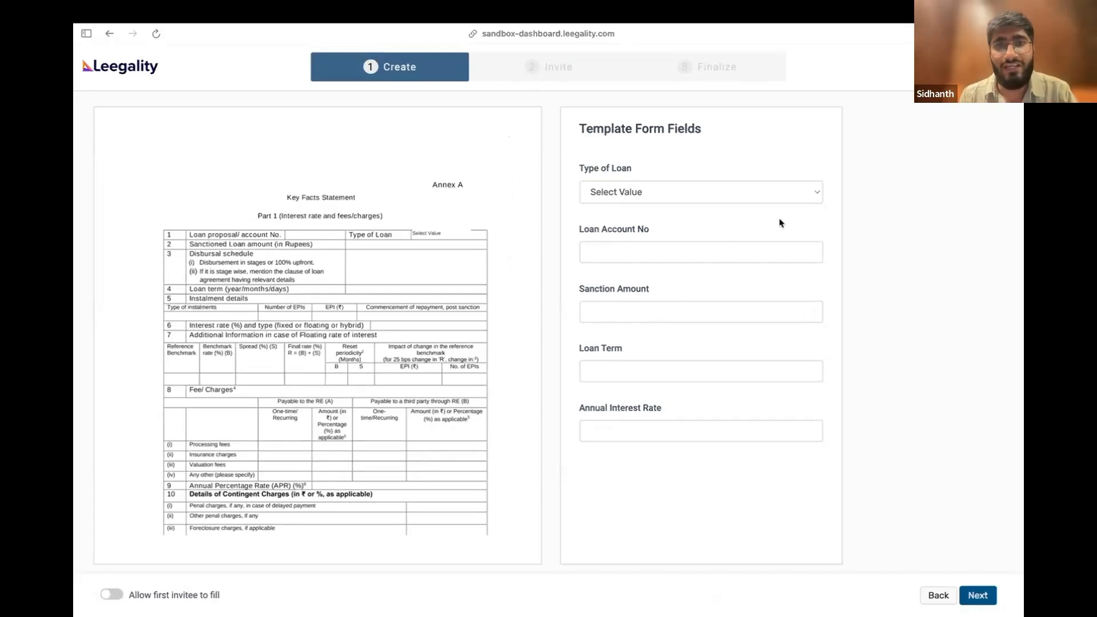
# Set the loan type to Term Loan, fill in the loan account number and enter a sanction amount of 10000
pyautogui.click(778, 188)
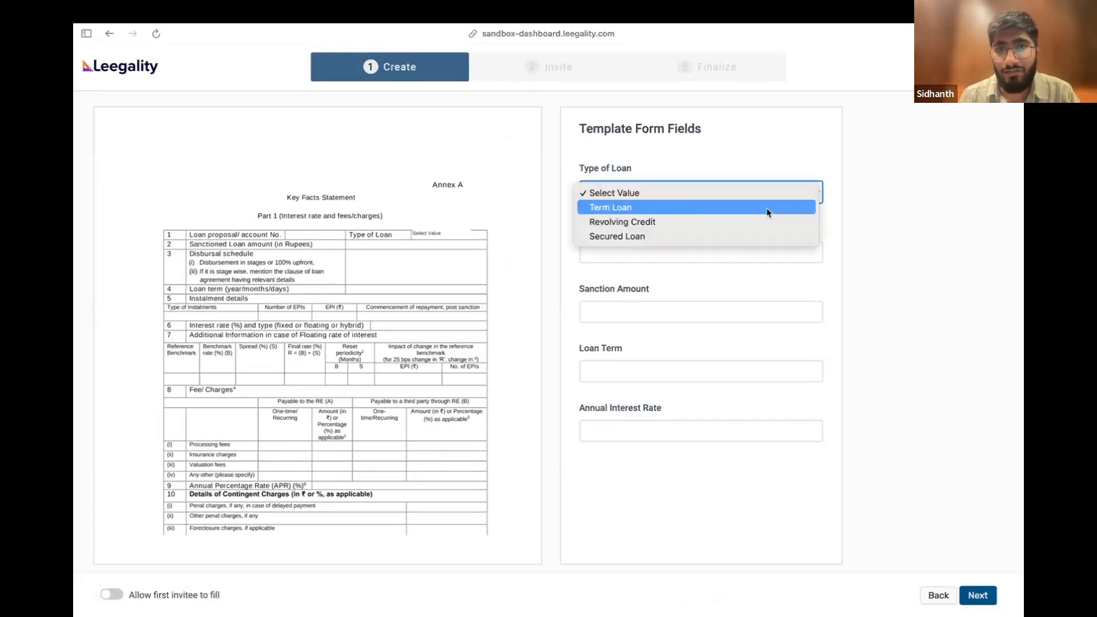
pyautogui.click(767, 213)
pyautogui.click(720, 254)
pyautogui.write('1234567')
pyautogui.click(655, 314)
pyautogui.write('10000')
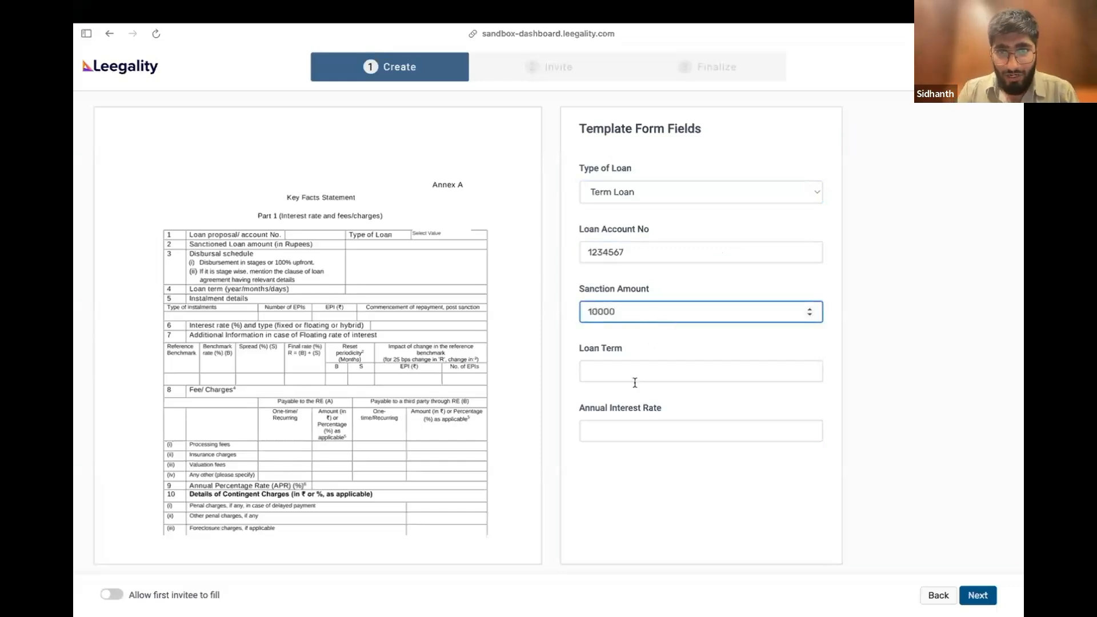
# Enter a loan term of 12 months and an annual interest rate of 12, then proceed to the Invite stage
pyautogui.click(643, 370)
pyautogui.write('12 months')
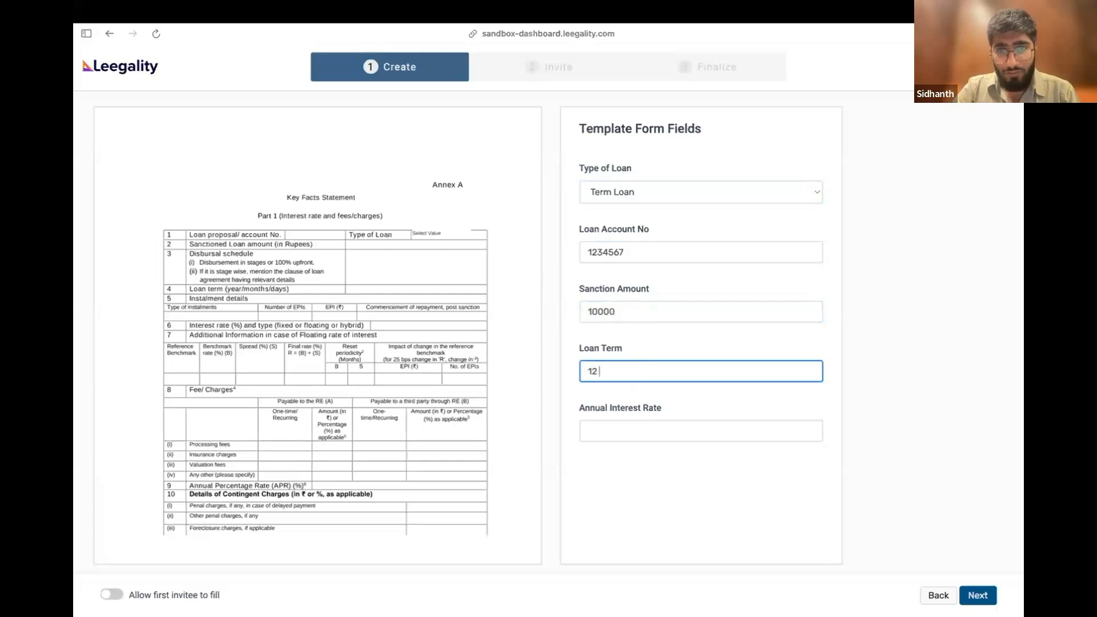
pyautogui.click(622, 428)
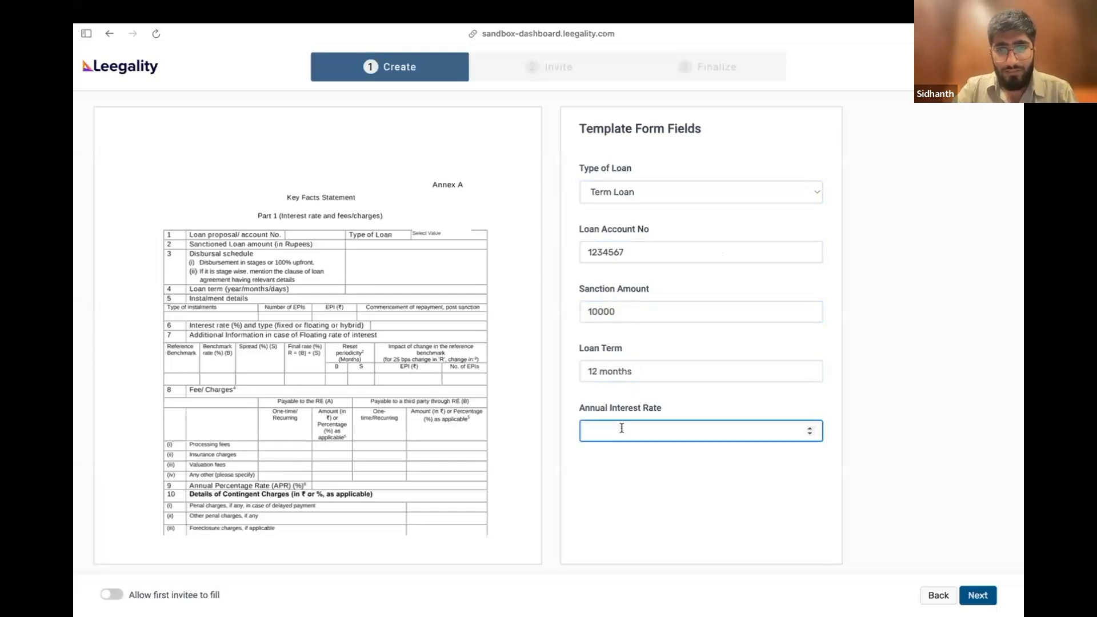
pyautogui.write('12')
pyautogui.click(921, 423)
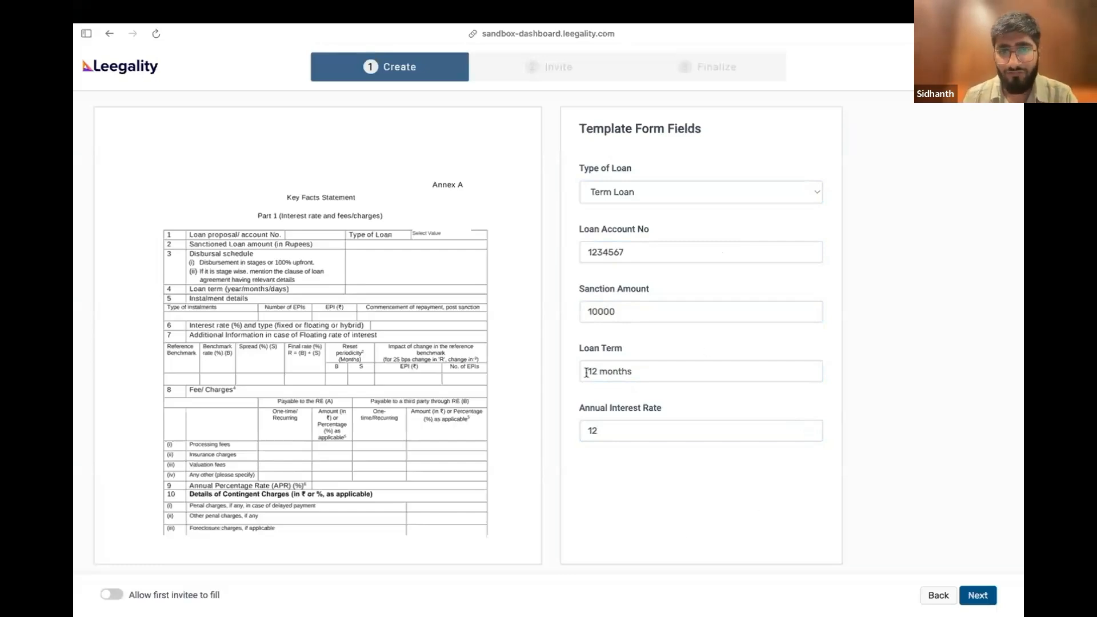
pyautogui.click(977, 595)
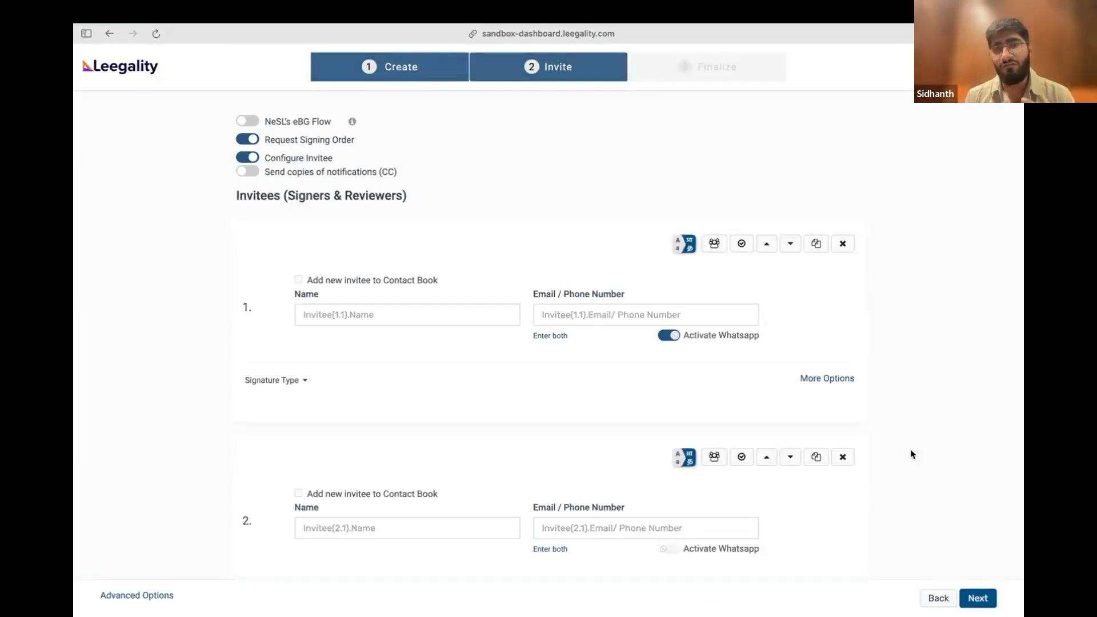
# Examine the invitee entries and the signature type settings of the first invitee
pyautogui.scroll(-1, 636, 371)
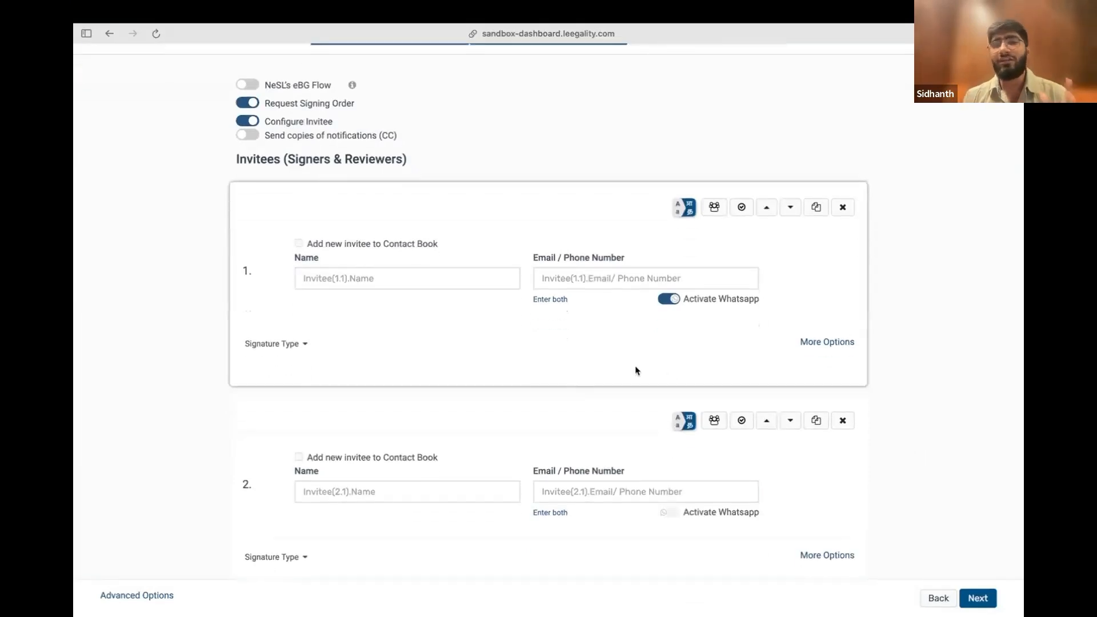
pyautogui.scroll(-1, 635, 370)
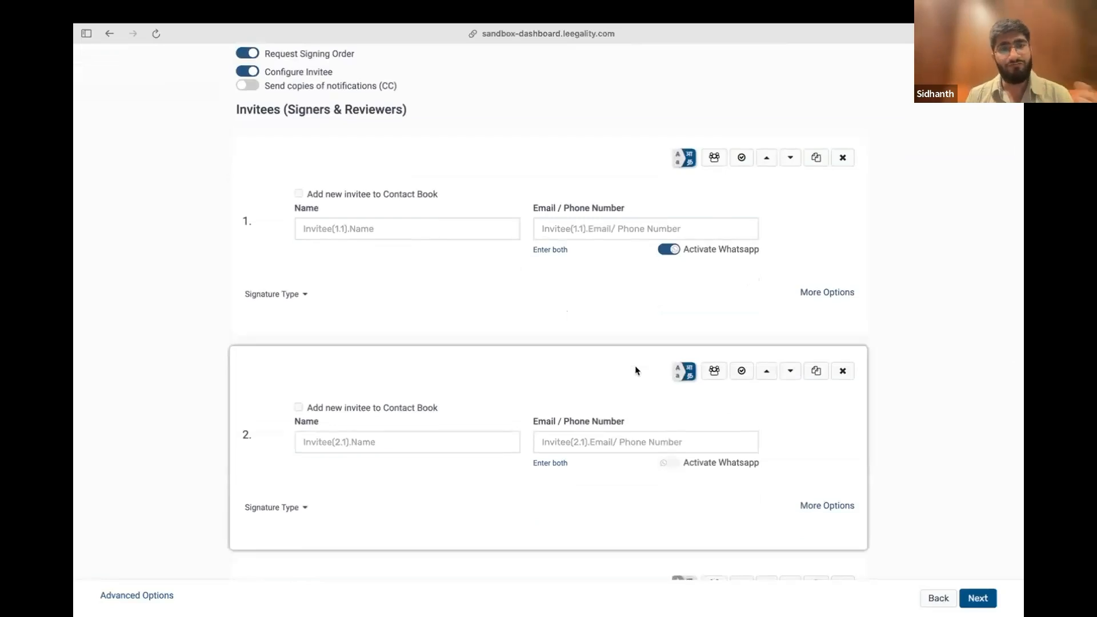
pyautogui.click(271, 295)
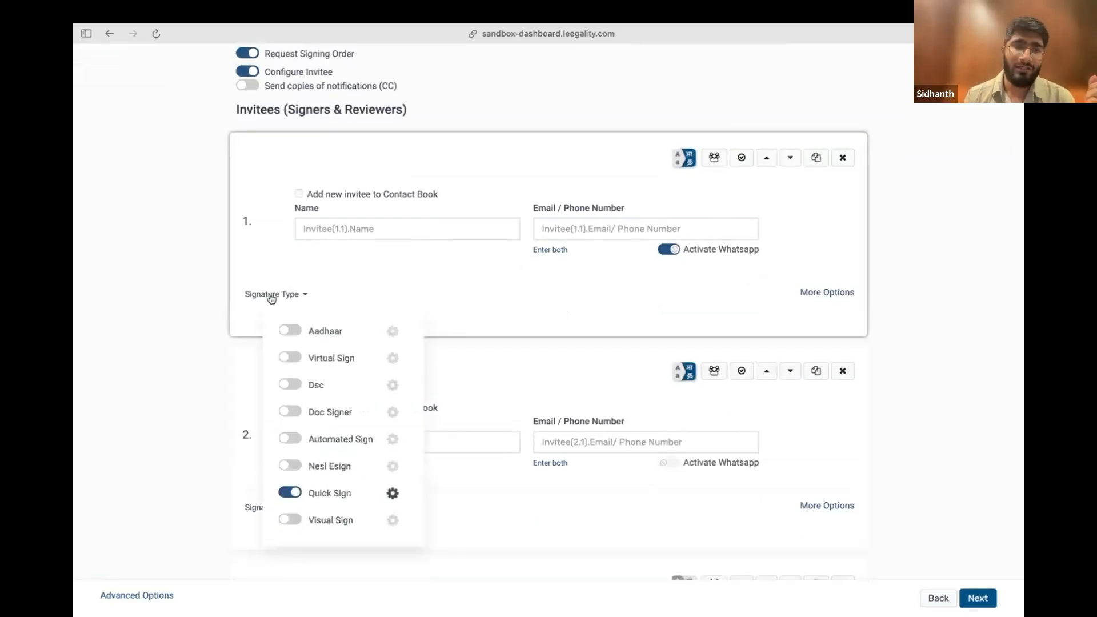
pyautogui.click(674, 318)
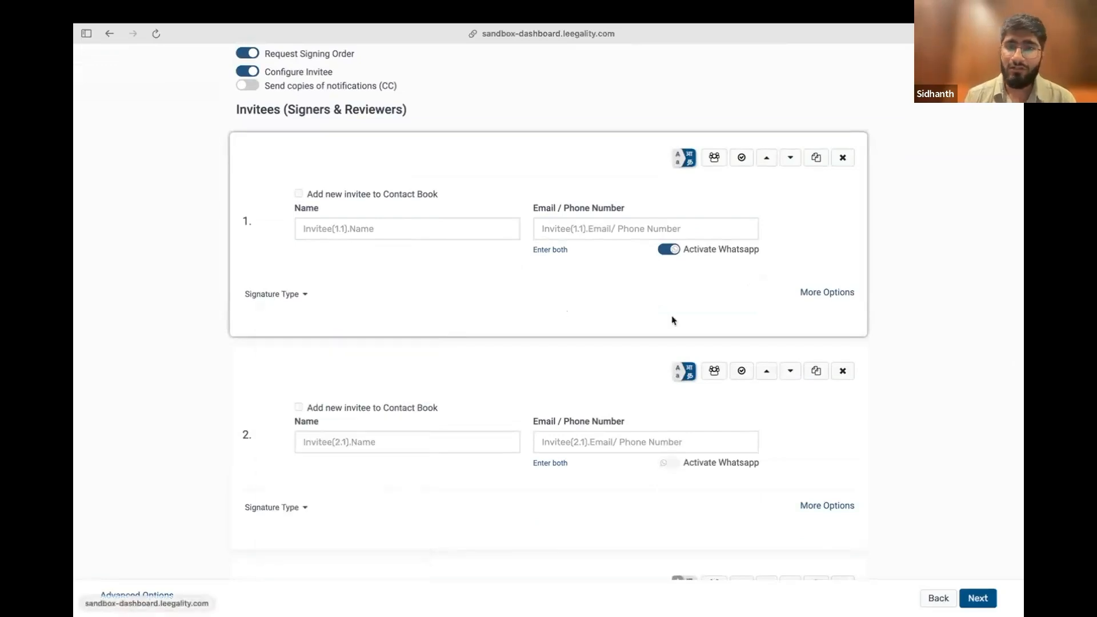
pyautogui.scroll(1, 891, 310)
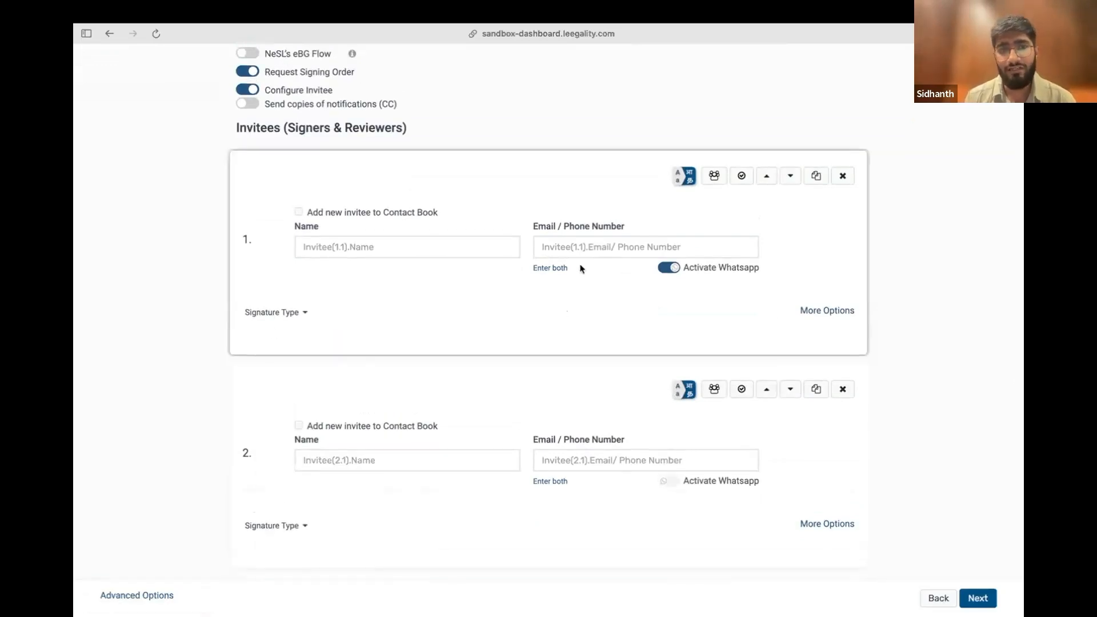
pyautogui.click(258, 313)
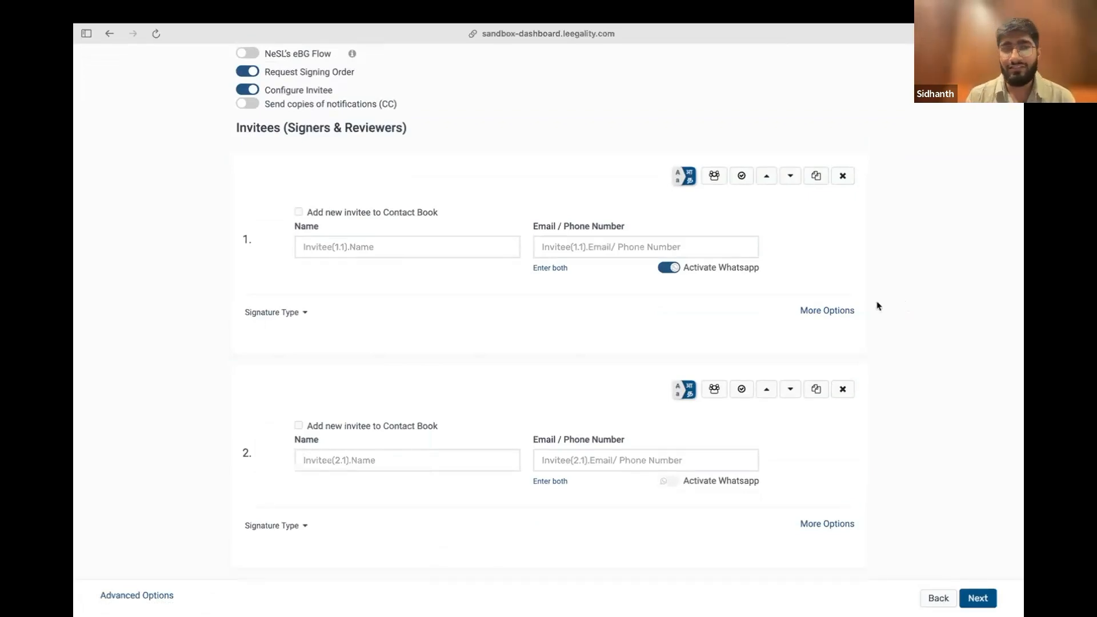
pyautogui.click(283, 312)
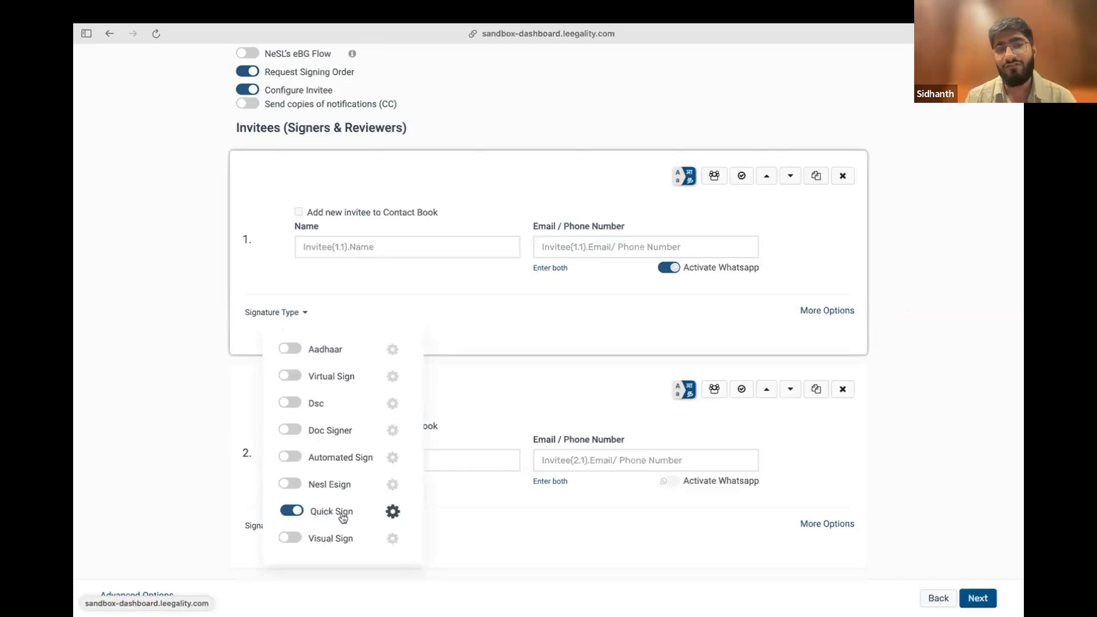
pyautogui.scroll(-2, 301, 397)
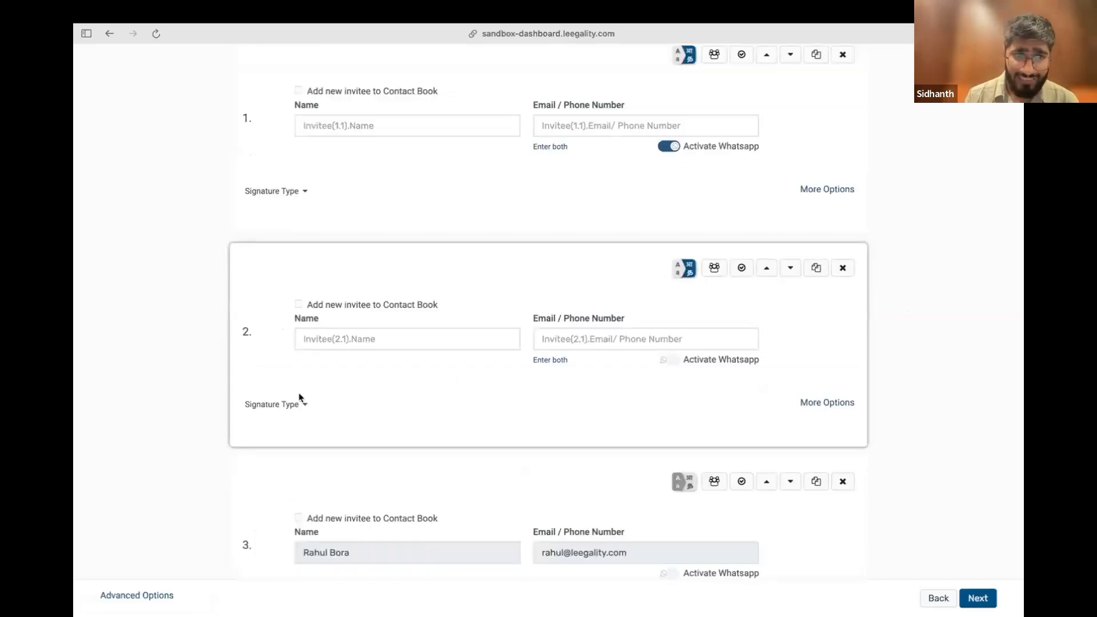
pyautogui.moveTo(284, 406)
pyautogui.scroll(-1, 292, 409)
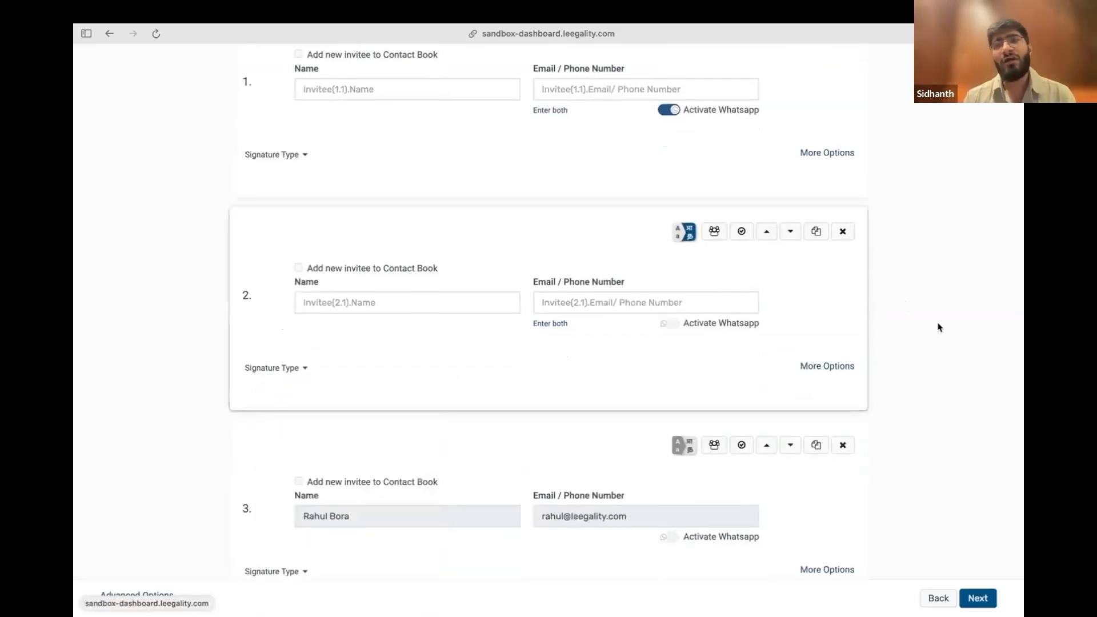
pyautogui.scroll(3, 937, 323)
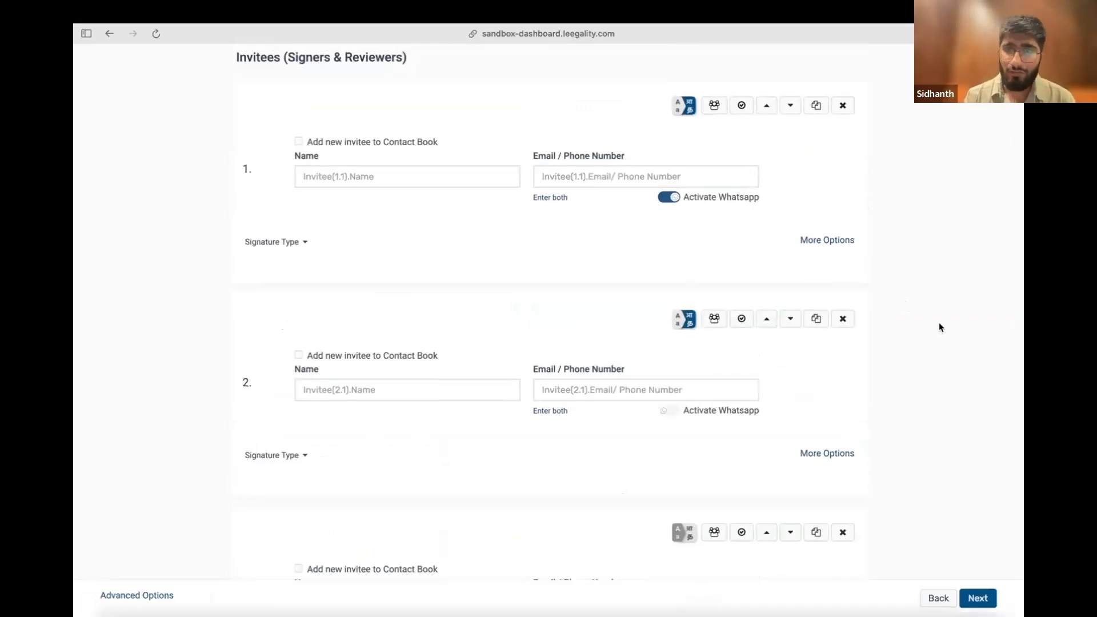
pyautogui.scroll(1, 939, 326)
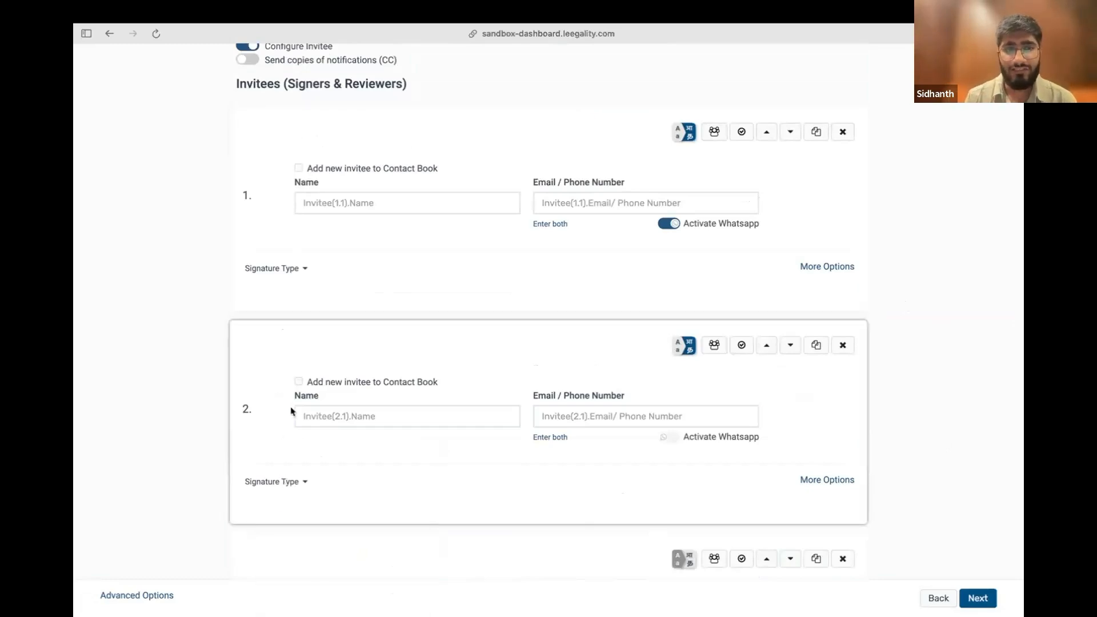
pyautogui.moveTo(304, 272)
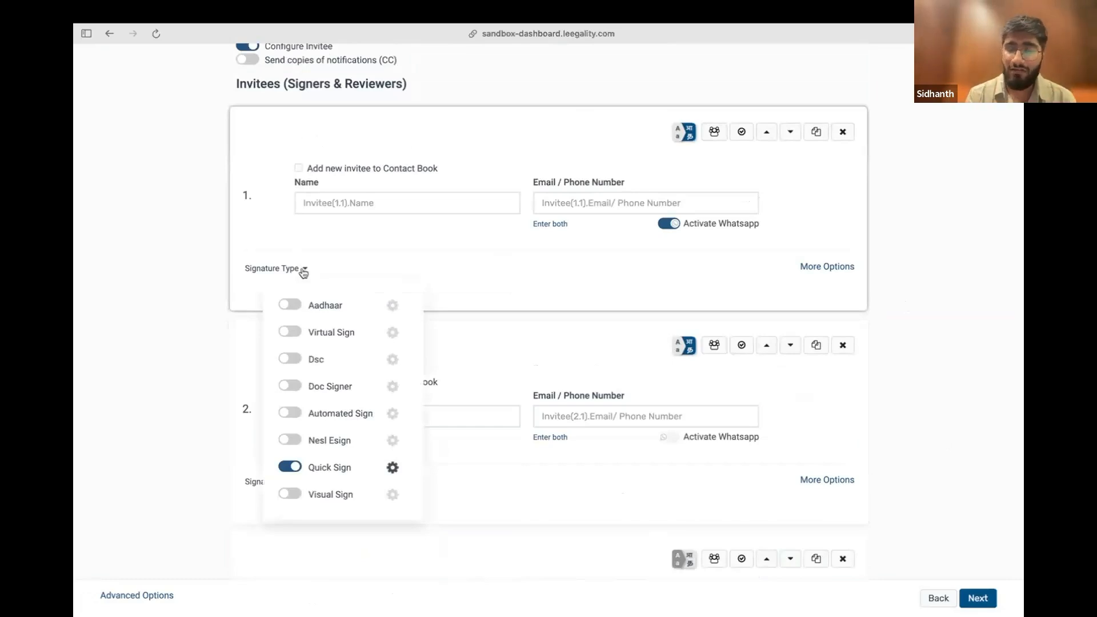
# Enter the first invitee's full name and phone number
pyautogui.scroll(2, 492, 257)
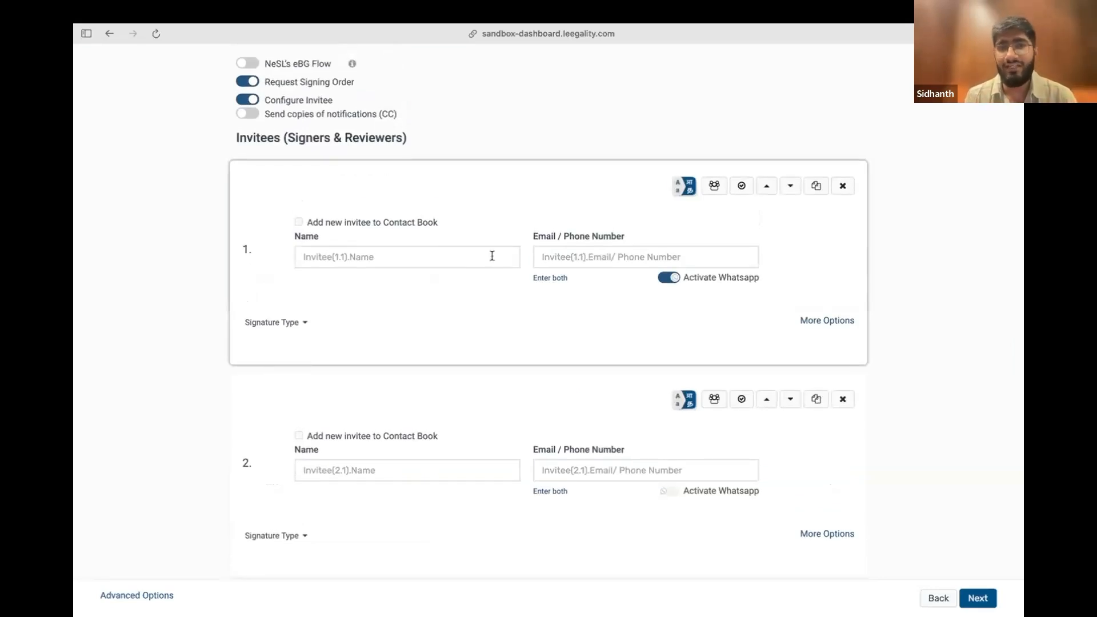
pyautogui.click(492, 256)
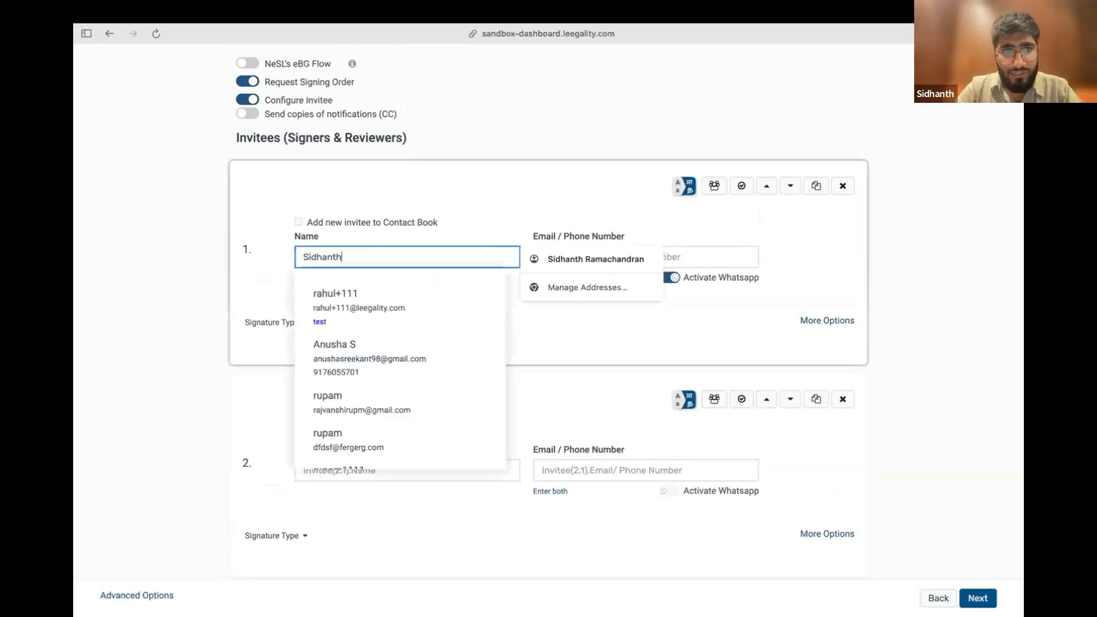
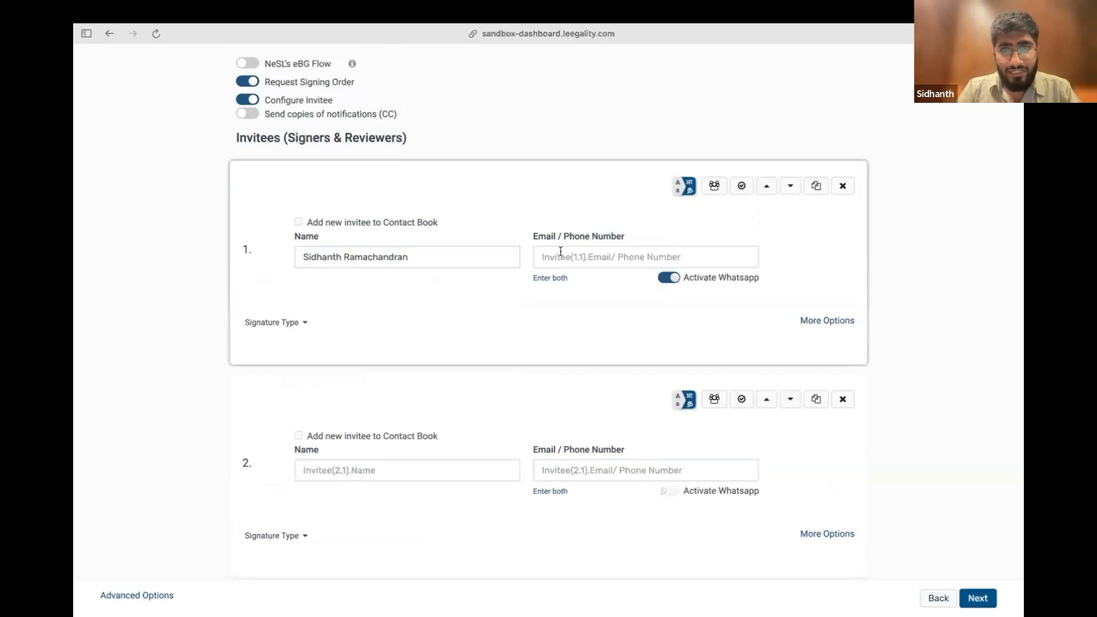
pyautogui.click(561, 257)
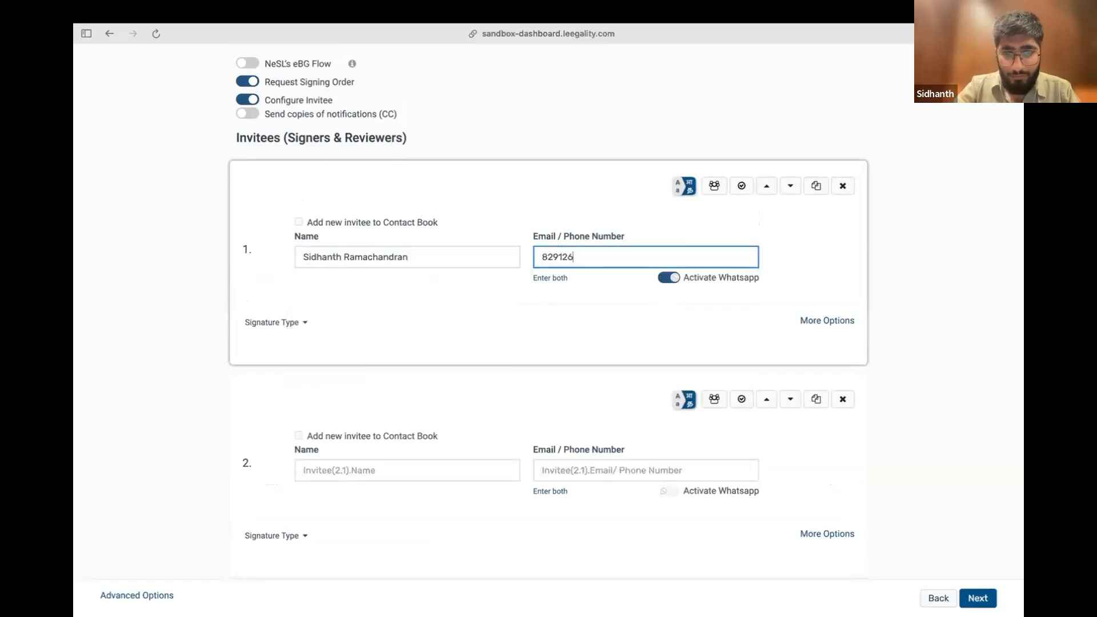
pyautogui.click(874, 282)
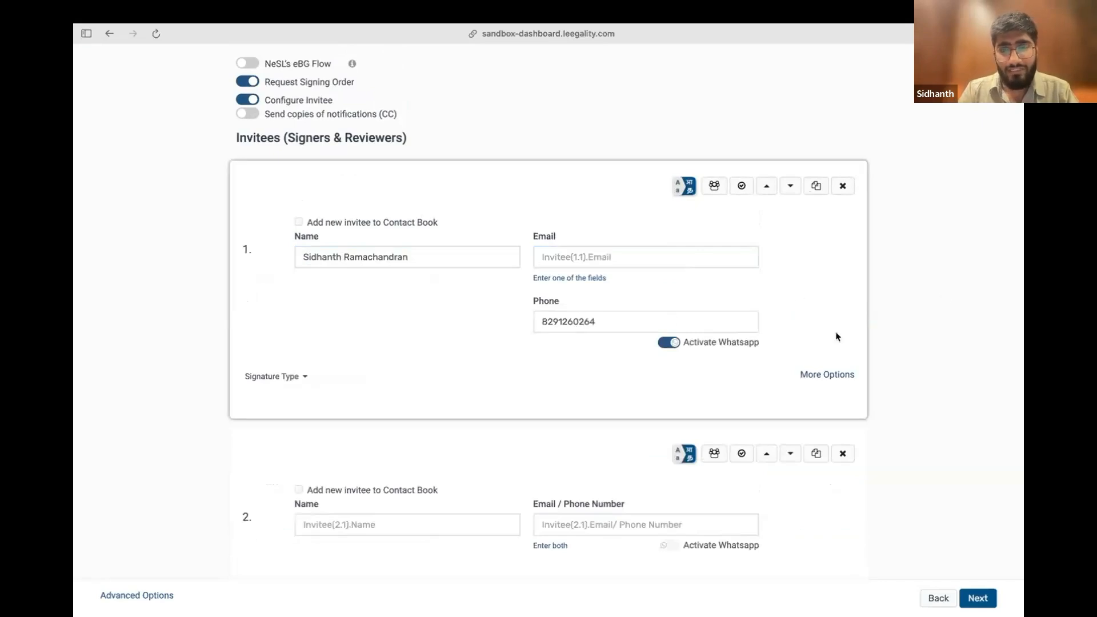
# Fill in the second invitee's name and e-mail address
pyautogui.scroll(-1, 965, 333)
pyautogui.scroll(-1, 964, 332)
pyautogui.click(443, 313)
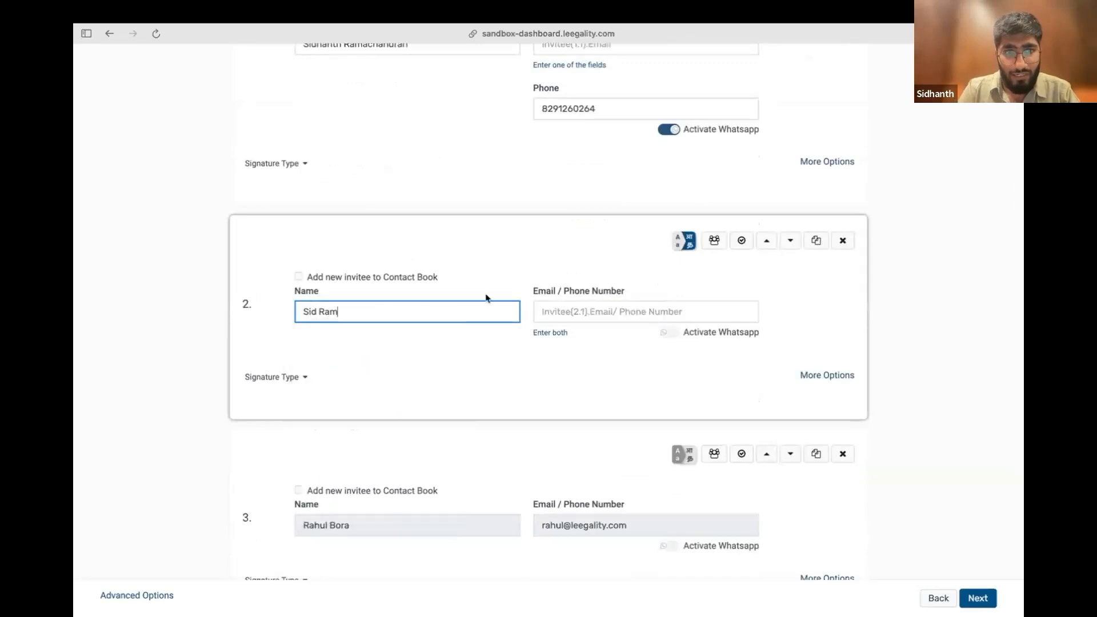
pyautogui.click(586, 316)
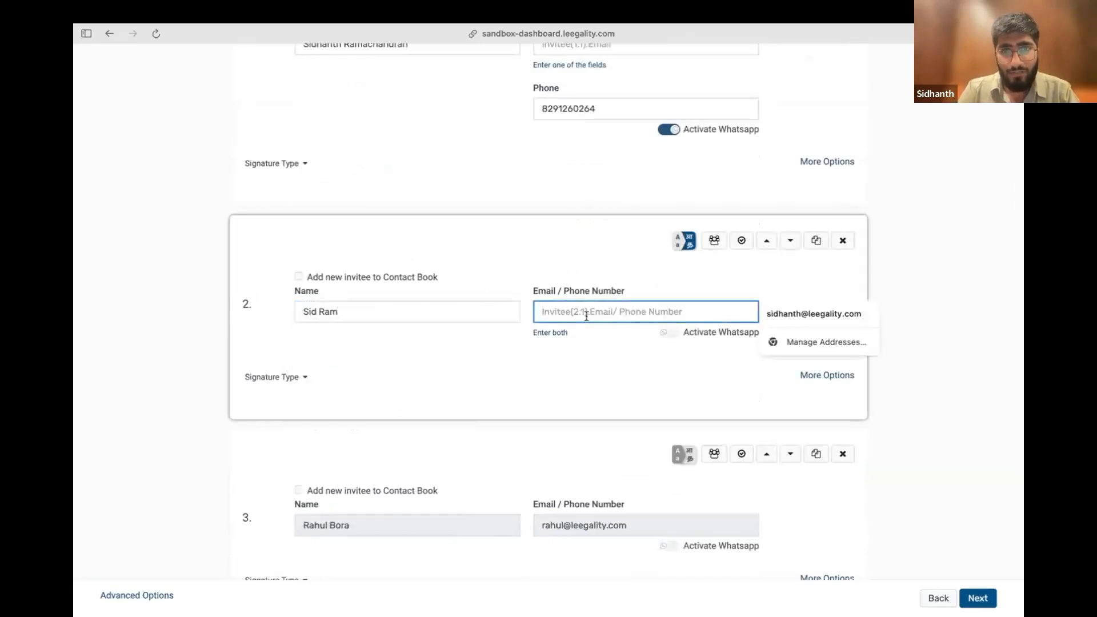
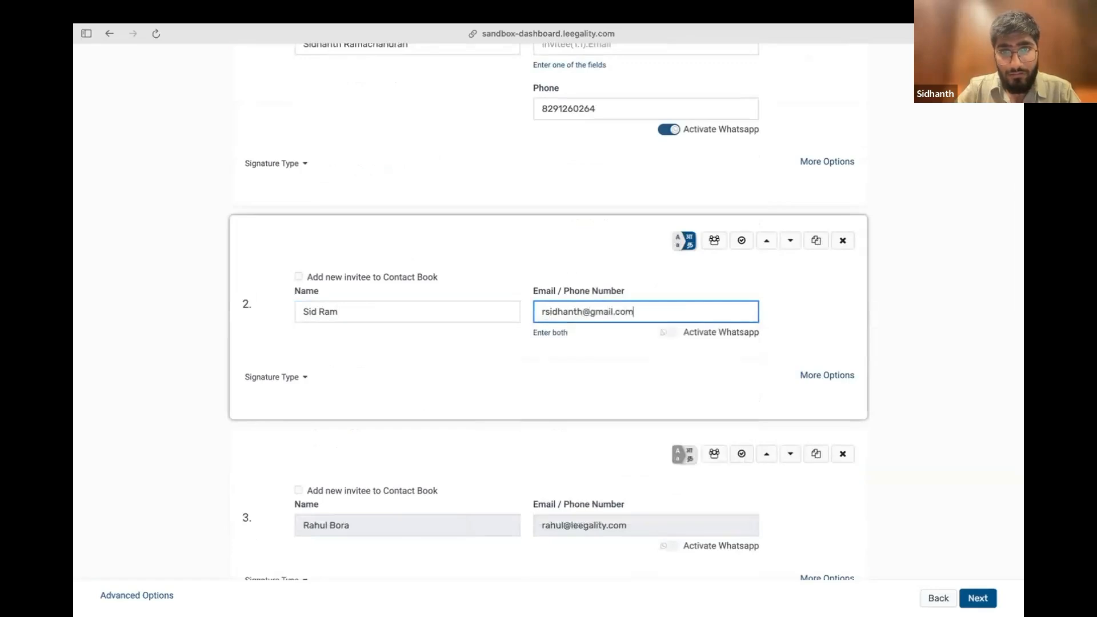
pyautogui.click(891, 320)
# In the second invitee's additional options, search the files for "PAN", upload the PAN card image as the Face Match reference and close the options
pyautogui.scroll(-3, 891, 320)
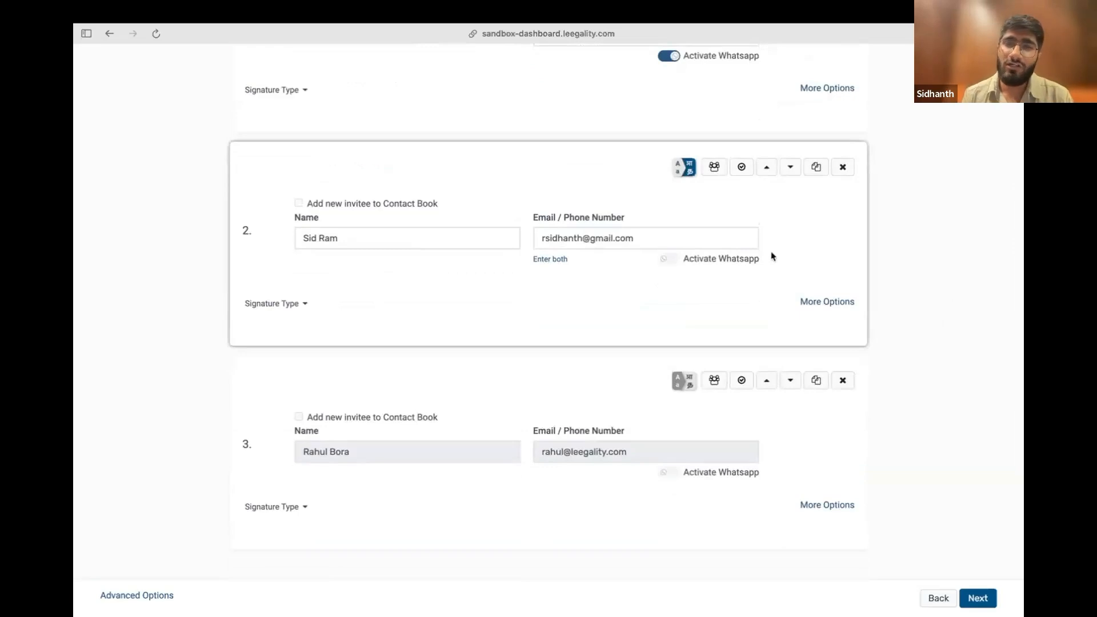
pyautogui.click(834, 308)
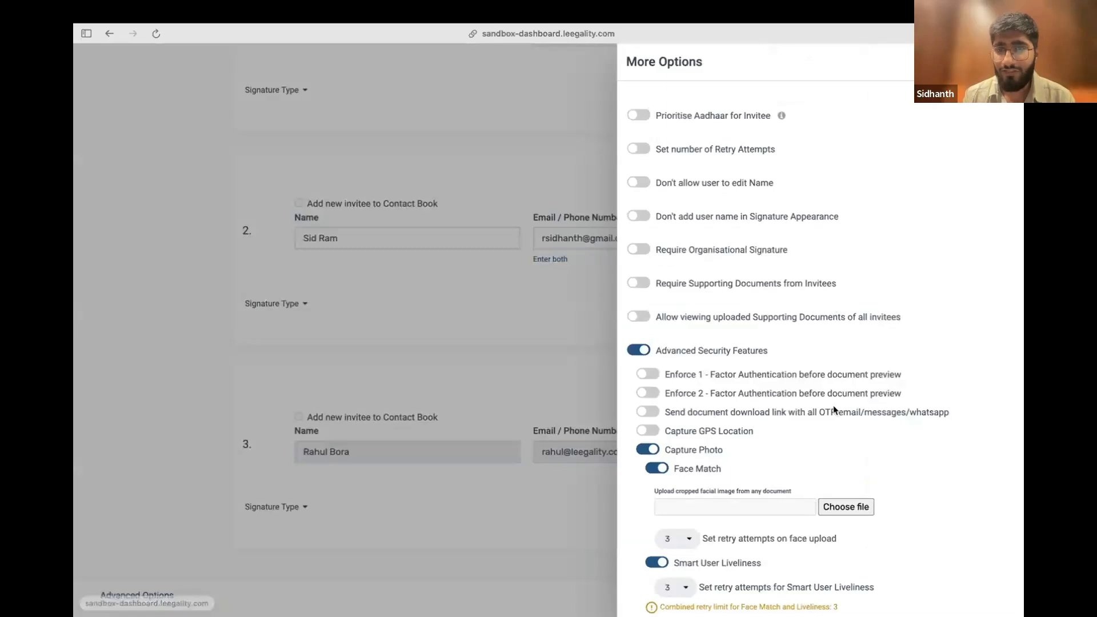
pyautogui.scroll(-3, 832, 407)
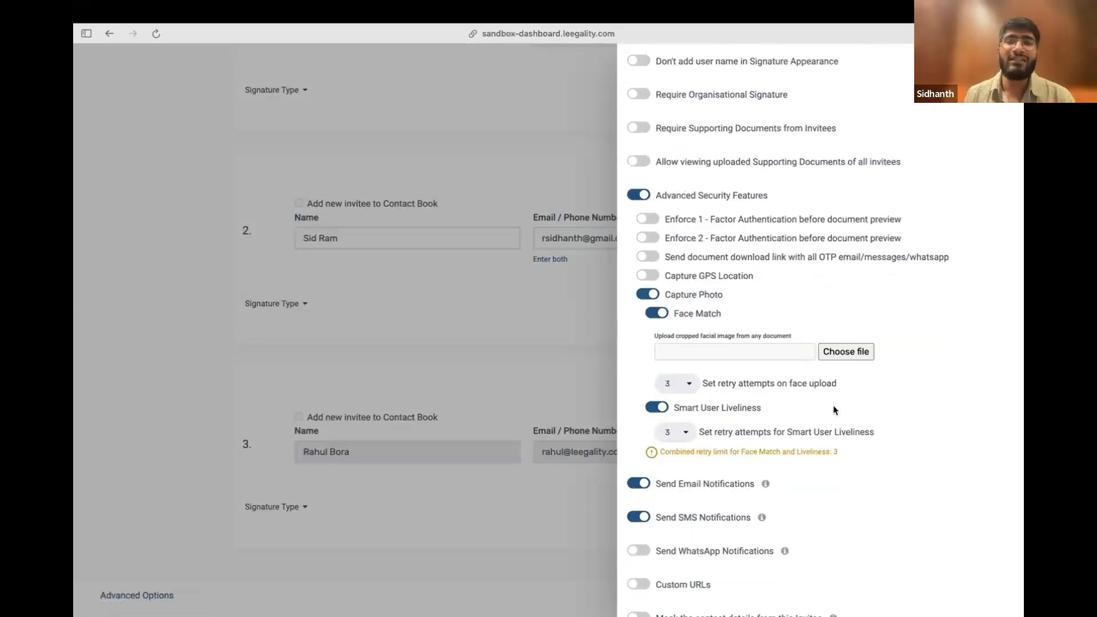
pyautogui.click(859, 356)
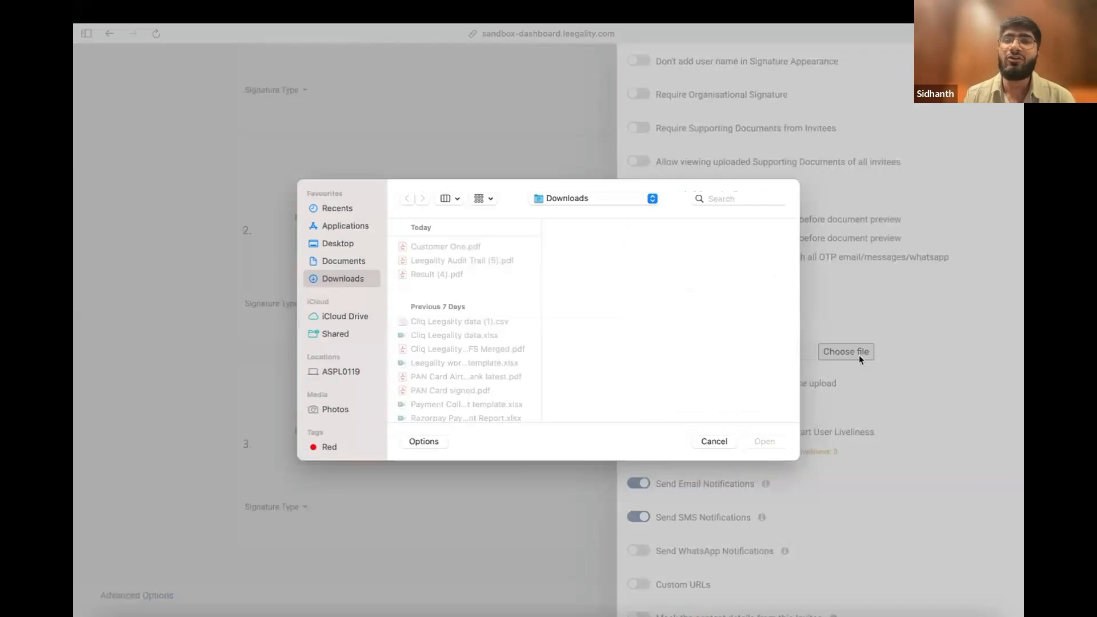
pyautogui.click(736, 197)
pyautogui.write('PAN')
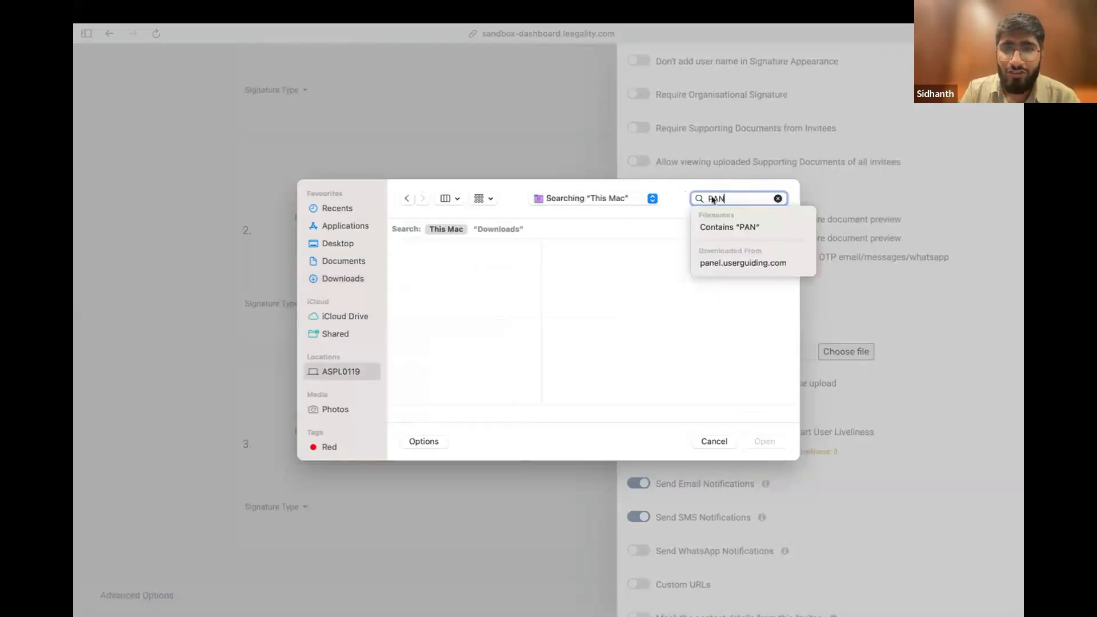
pyautogui.click(480, 267)
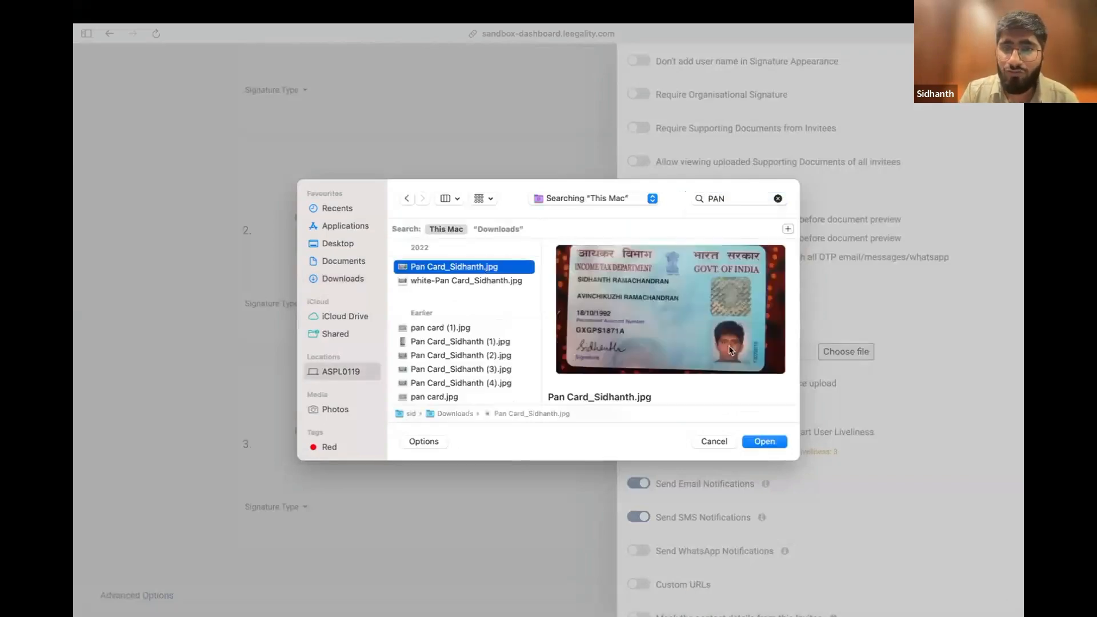
pyautogui.click(779, 441)
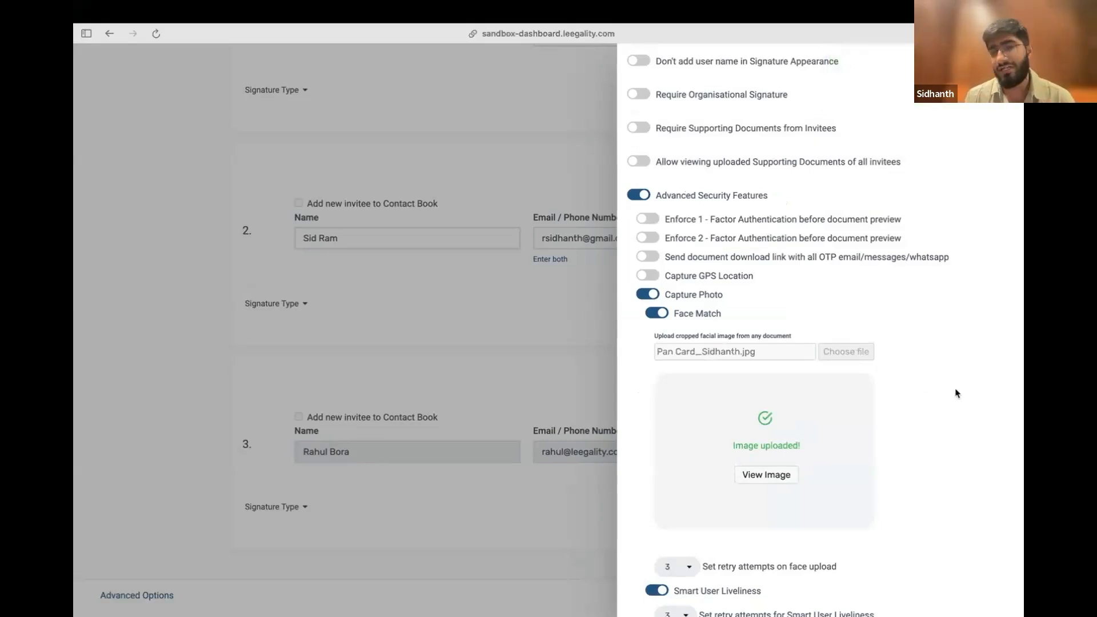
pyautogui.scroll(-2, 957, 393)
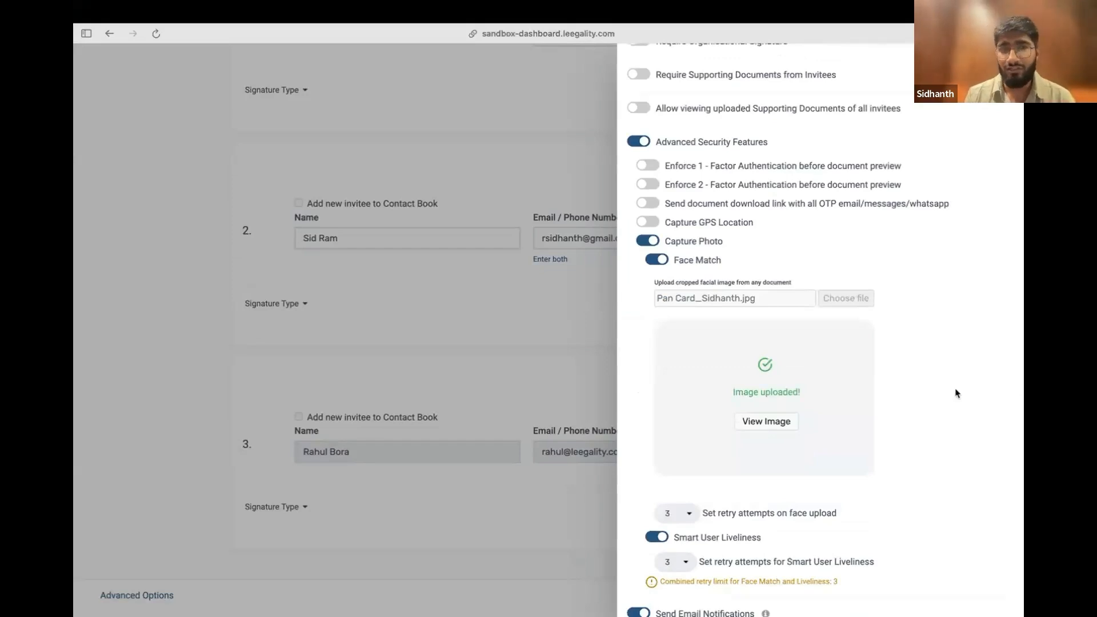
pyautogui.scroll(-15, 957, 393)
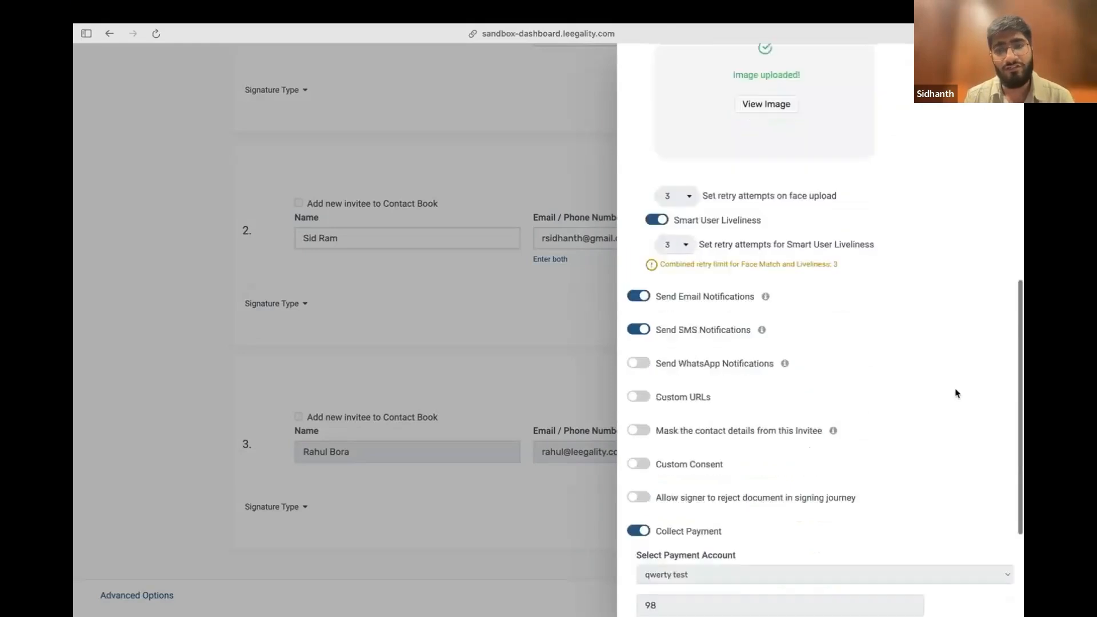
pyautogui.scroll(-3, 956, 393)
pyautogui.click(977, 598)
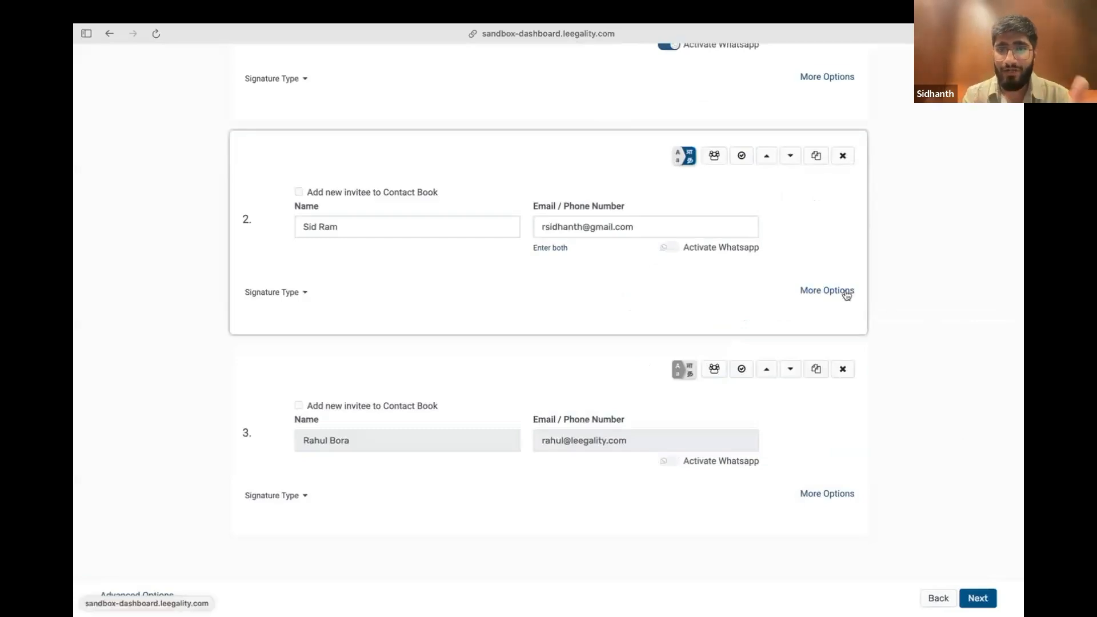
pyautogui.scroll(-3, 896, 383)
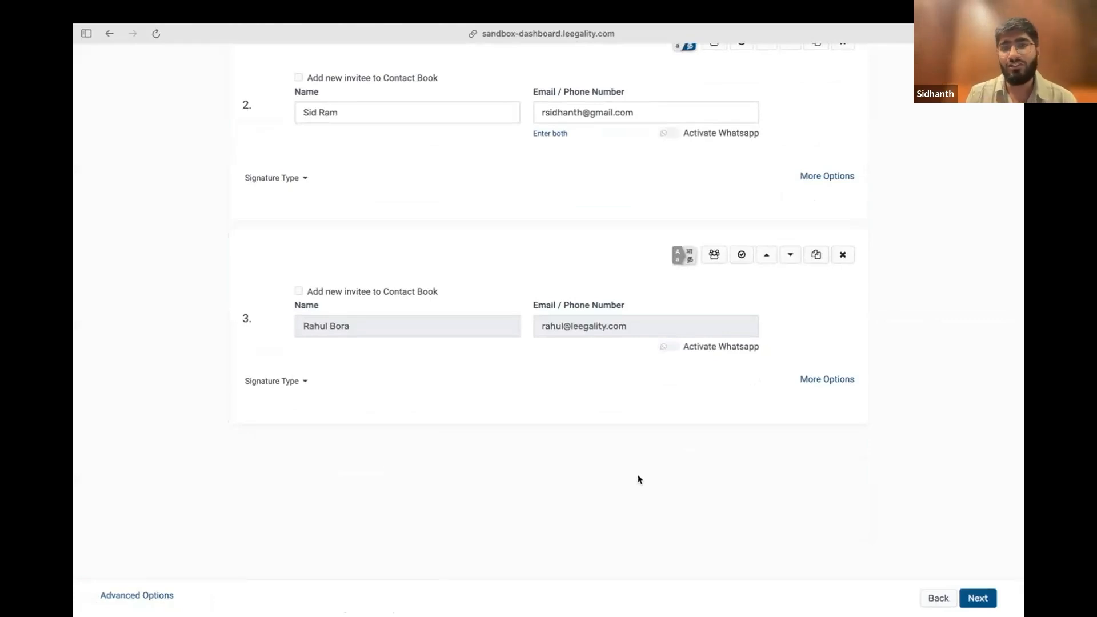
pyautogui.scroll(6, 638, 479)
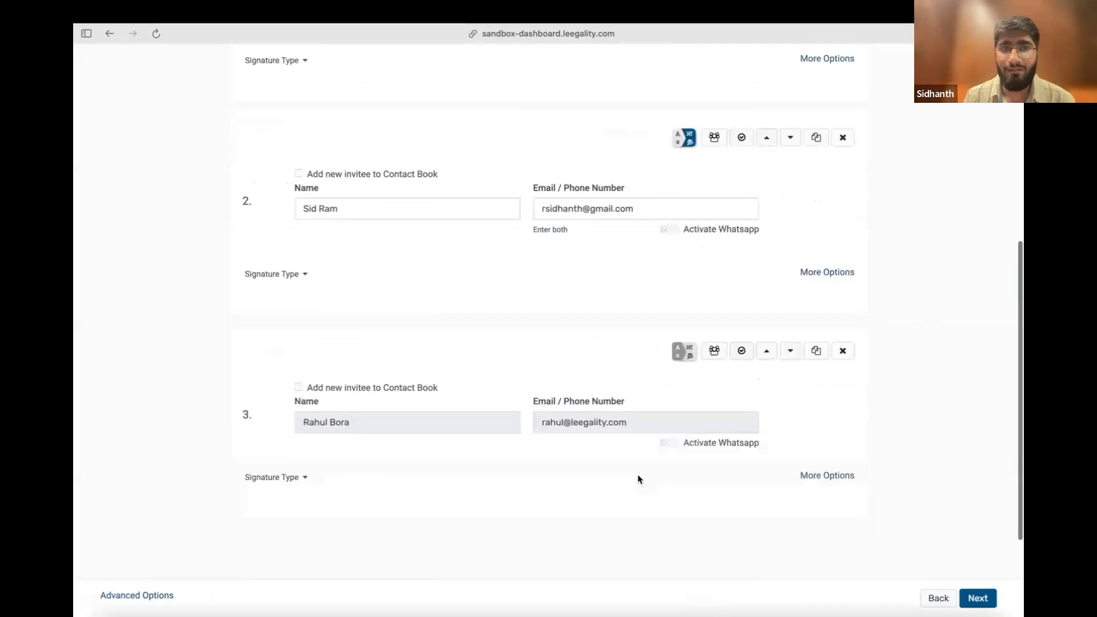
pyautogui.scroll(3, 639, 478)
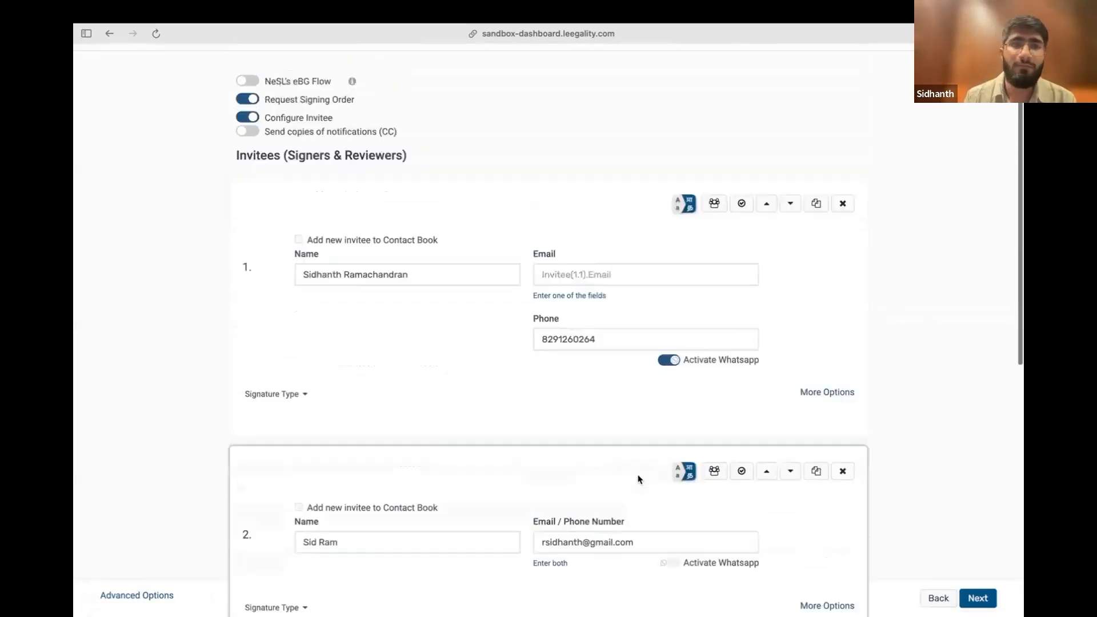
pyautogui.scroll(-5, 884, 465)
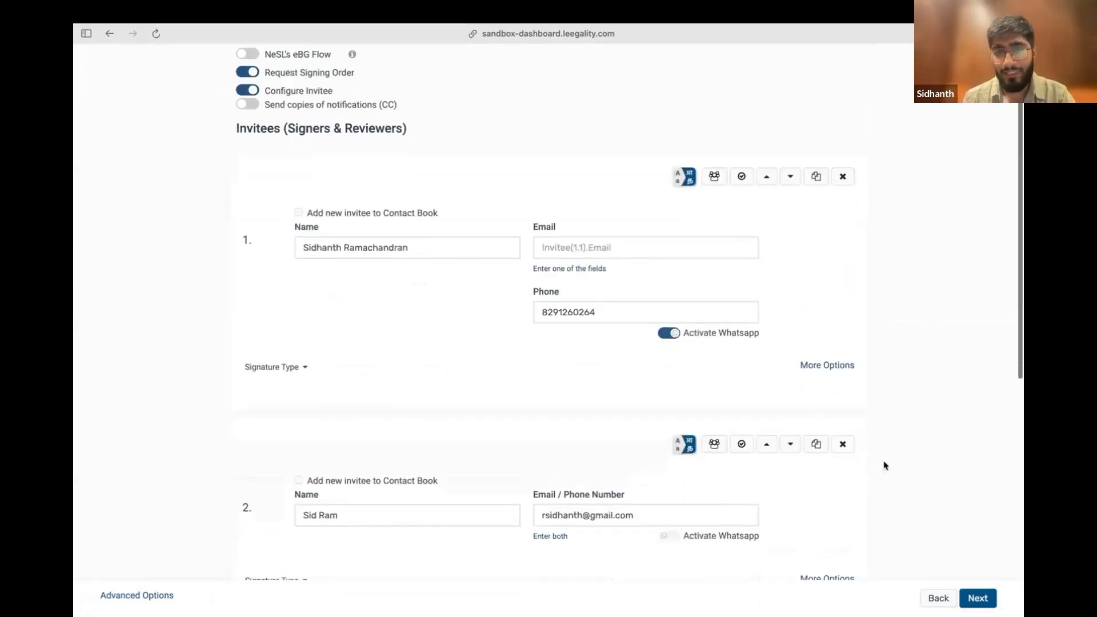
# Continue past the invitee details to the document preview and send the signing invitations
pyautogui.scroll(-2, 883, 466)
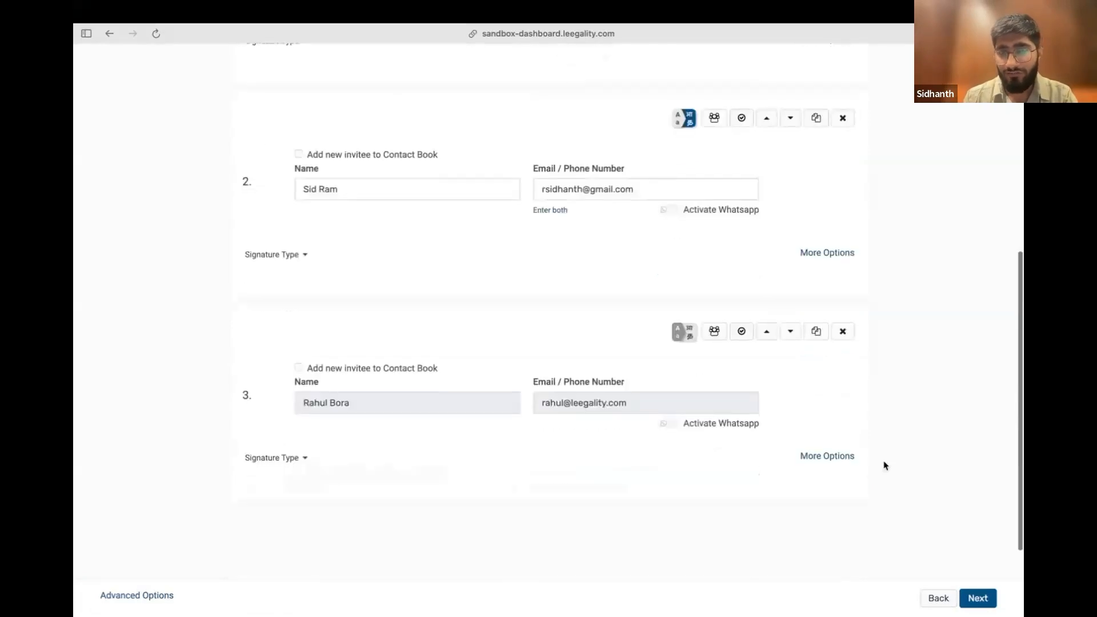
pyautogui.click(976, 605)
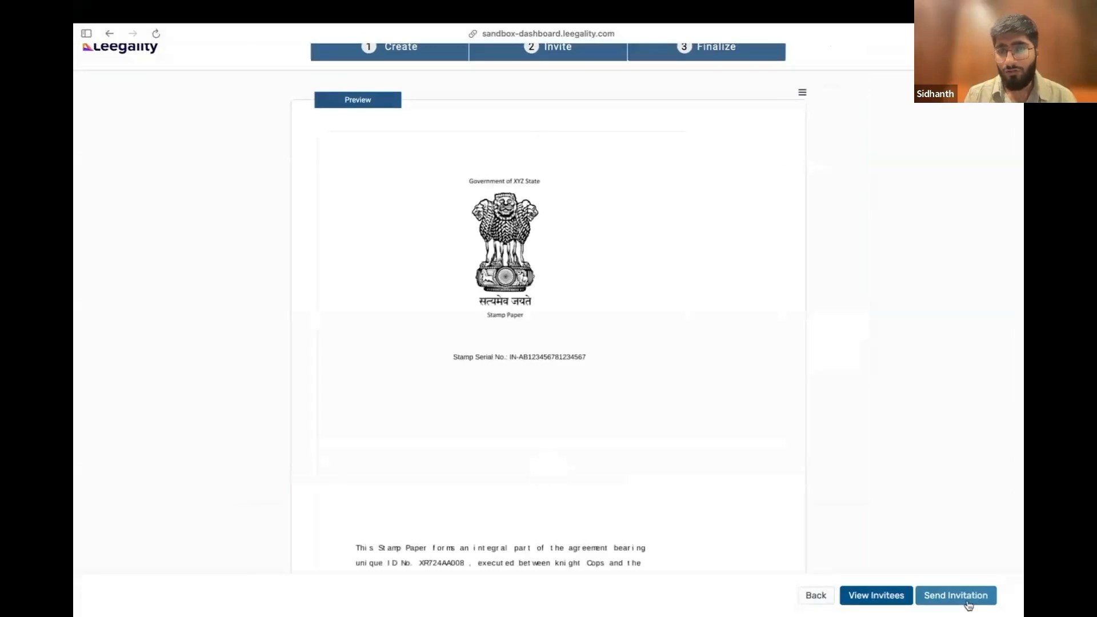
pyautogui.click(969, 604)
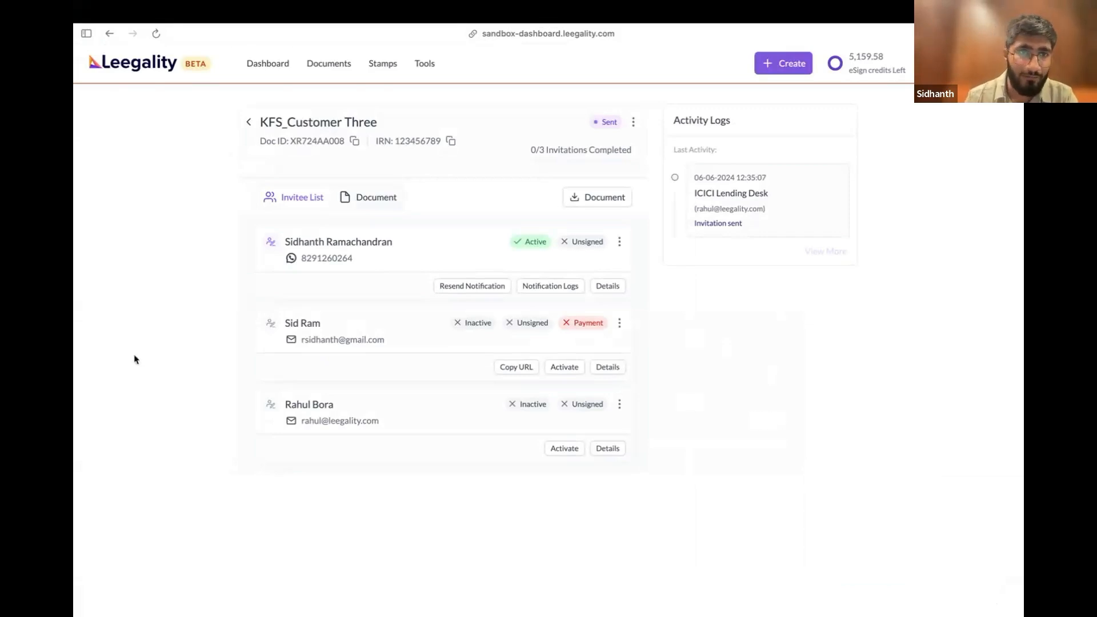
# Switch to WhatsApp Web, open the signing link from the KFS_Customer Three eSign message and dismiss the testing environment notice
pyautogui.moveTo(88, 367)
pyautogui.hscroll(-3, 88, 367)
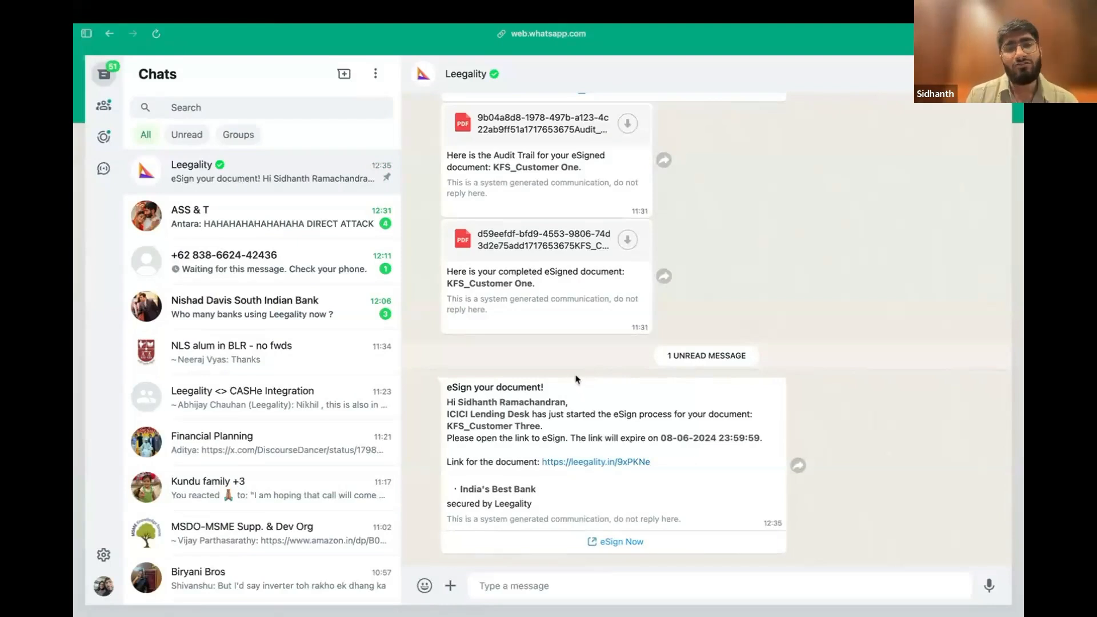
pyautogui.moveTo(601, 384); pyautogui.dragTo(665, 498)
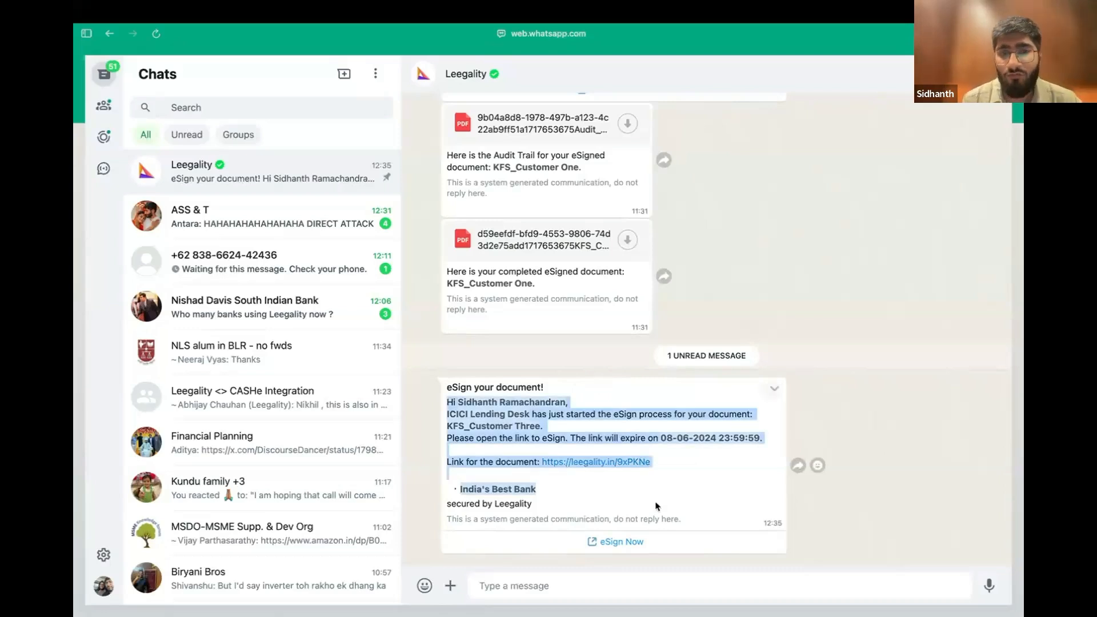
pyautogui.click(540, 410)
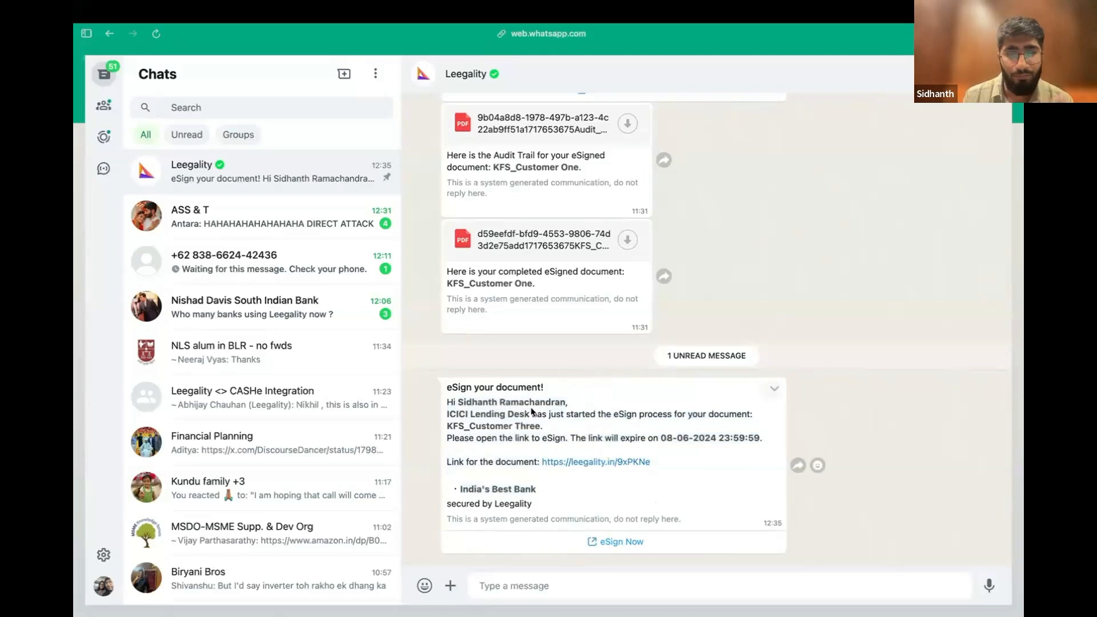
pyautogui.moveTo(537, 414); pyautogui.dragTo(759, 440)
pyautogui.click(572, 438)
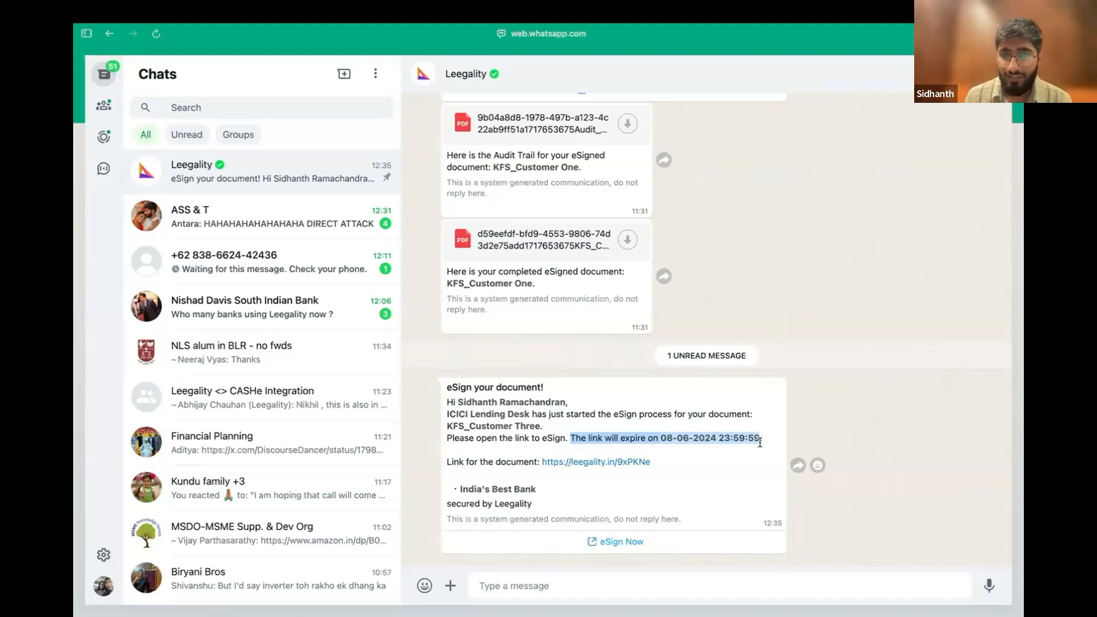
pyautogui.click(727, 453)
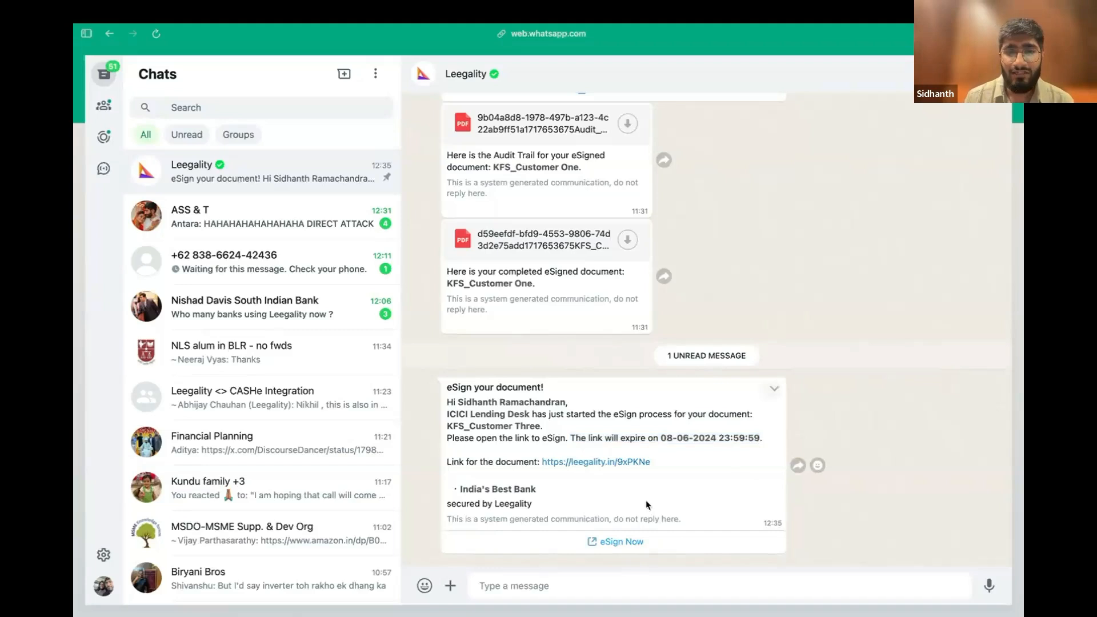
pyautogui.click(604, 543)
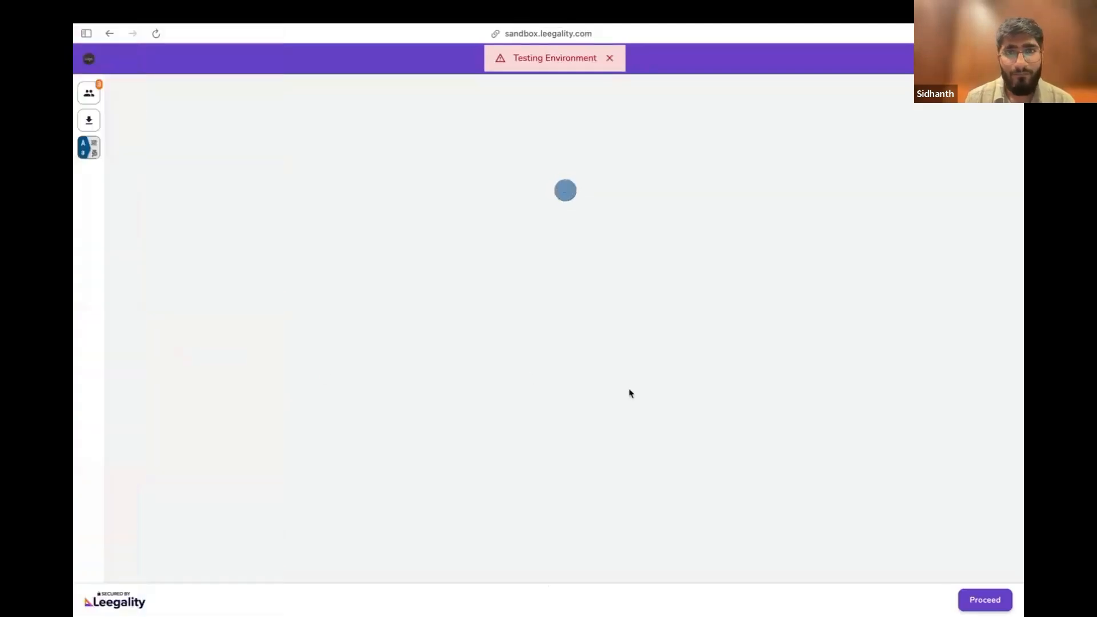
pyautogui.click(610, 58)
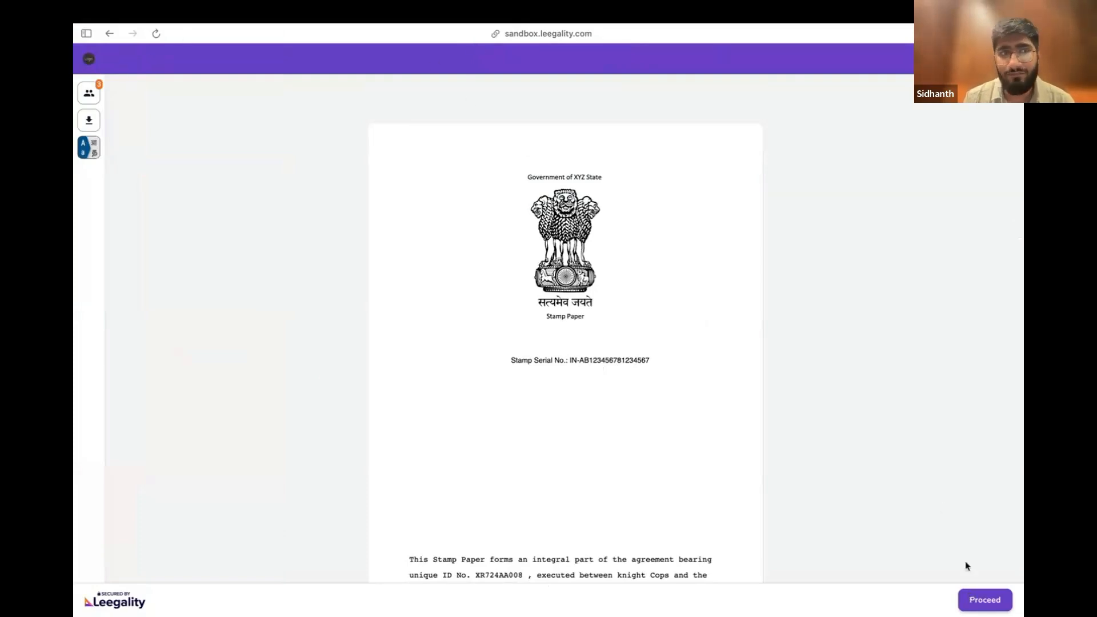
# Switch the signing page's language to Hindi and recheck the selection in the language list
pyautogui.click(90, 149)
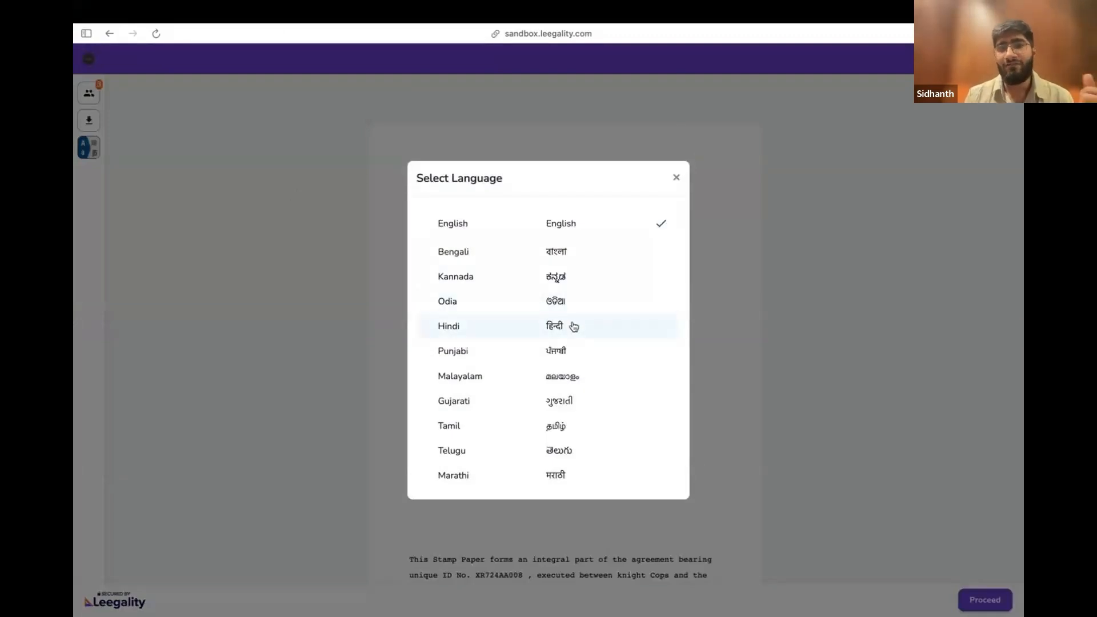
pyautogui.click(574, 326)
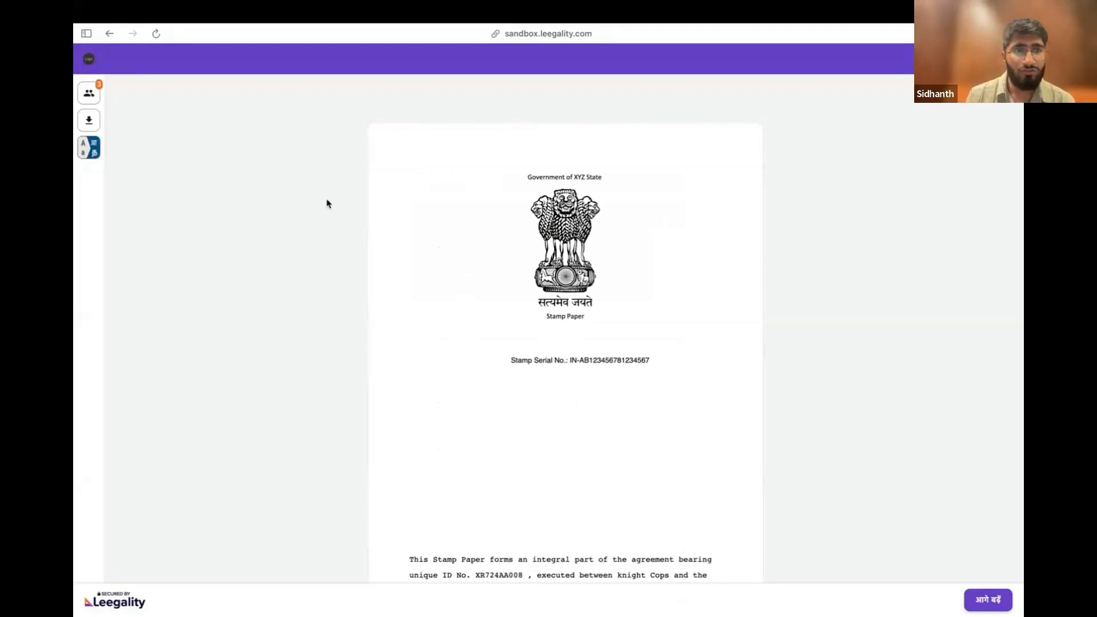
pyautogui.click(90, 148)
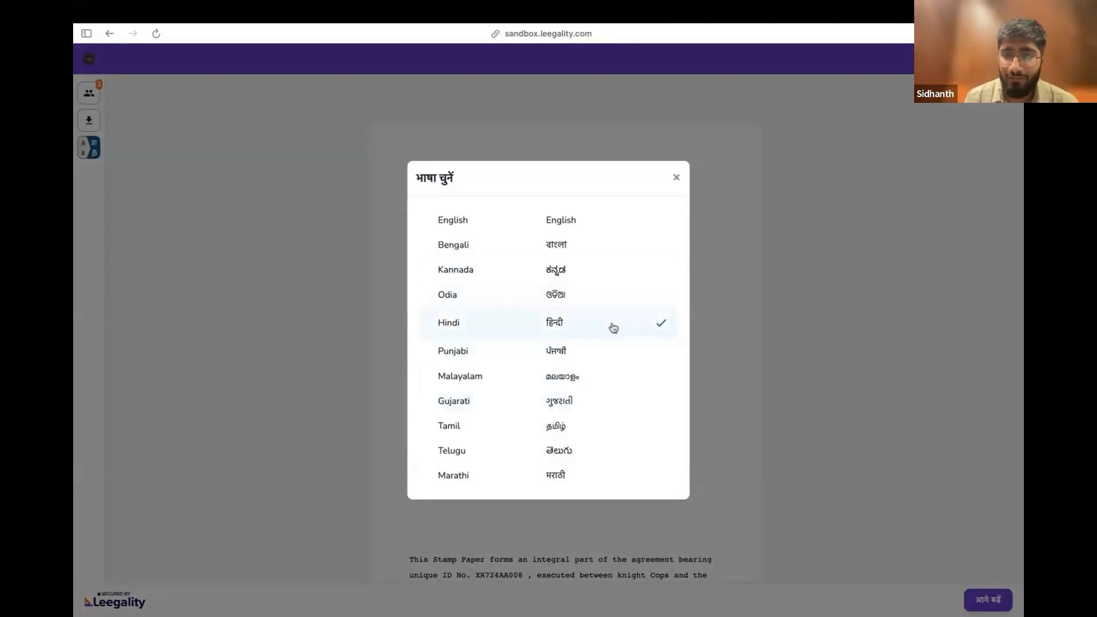
pyautogui.click(675, 177)
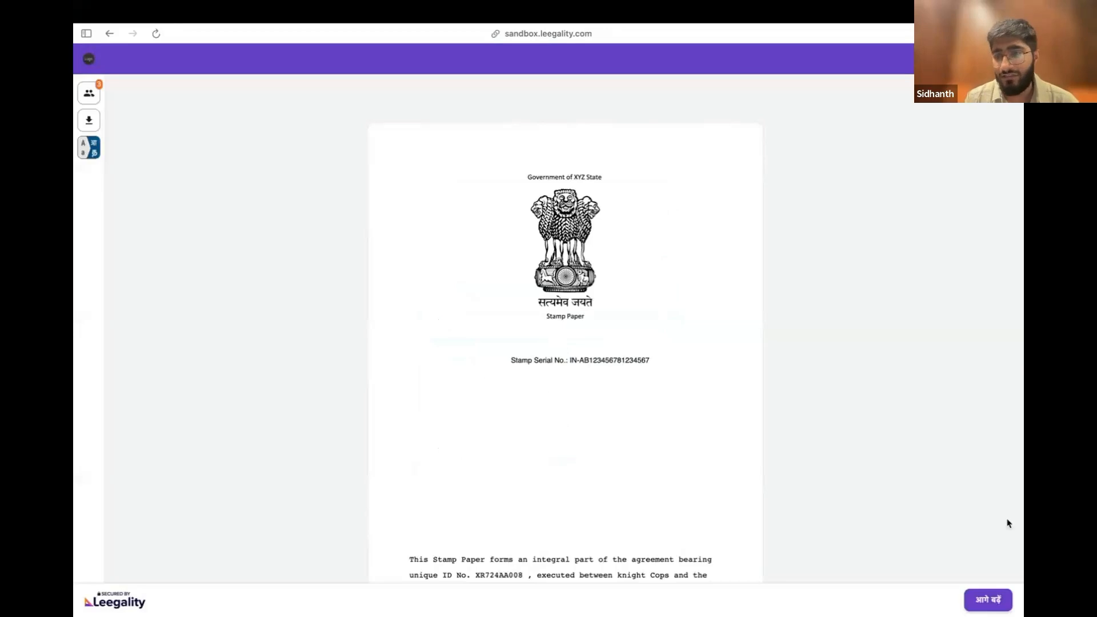
pyautogui.click(995, 599)
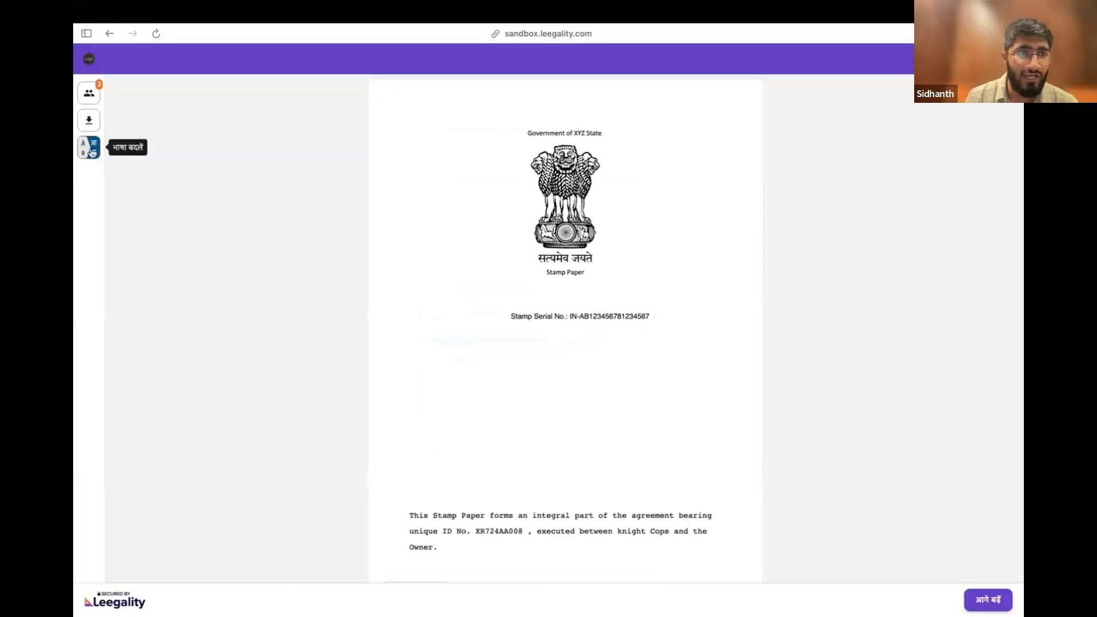
# Switch the signing page's language back to English and look over the stamp paper page
pyautogui.click(89, 147)
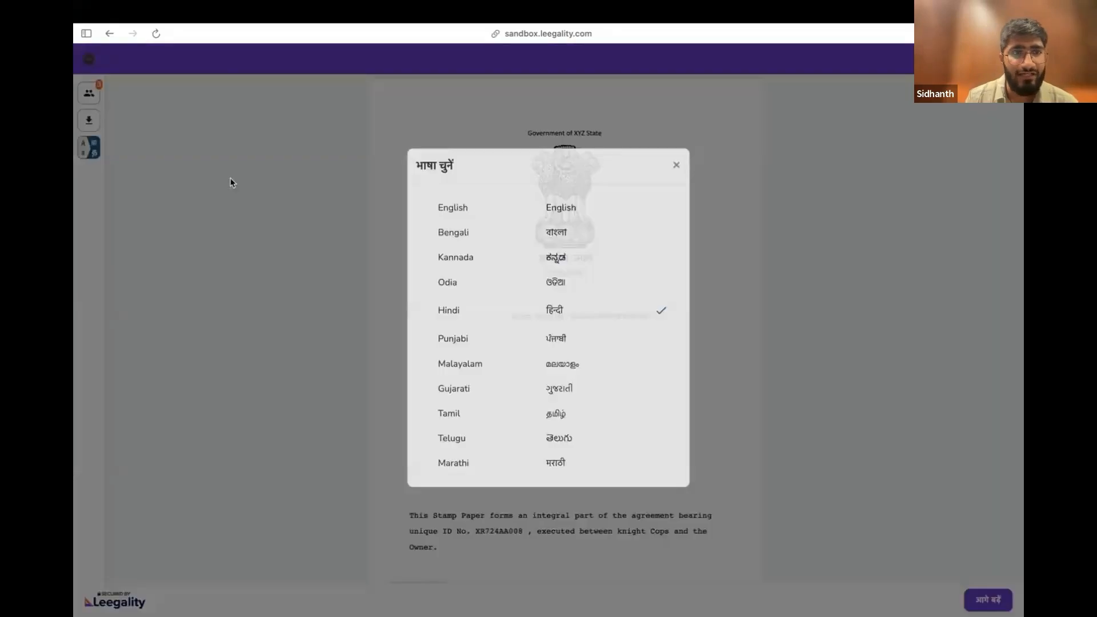
pyautogui.click(549, 220)
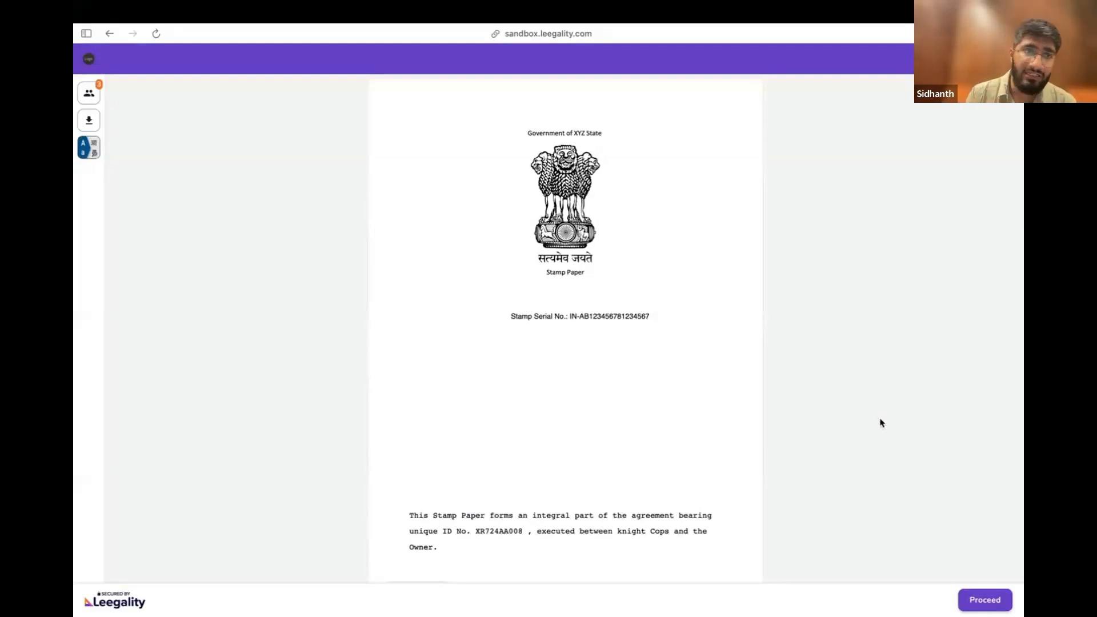
pyautogui.scroll(-10, 673, 392)
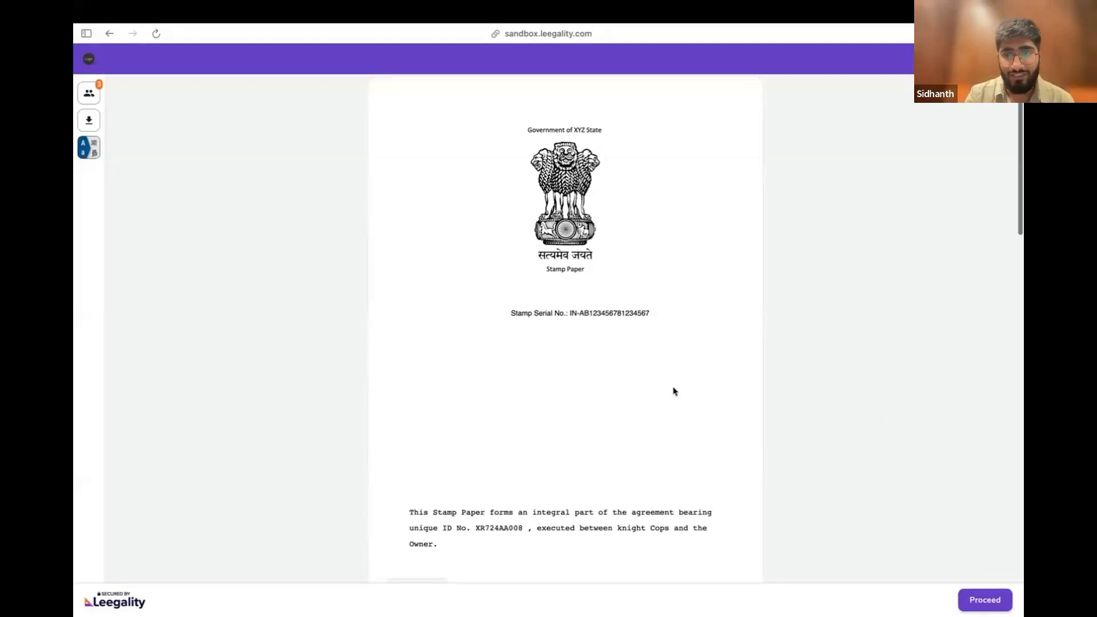
pyautogui.scroll(10, 673, 391)
pyautogui.scroll(2, 674, 392)
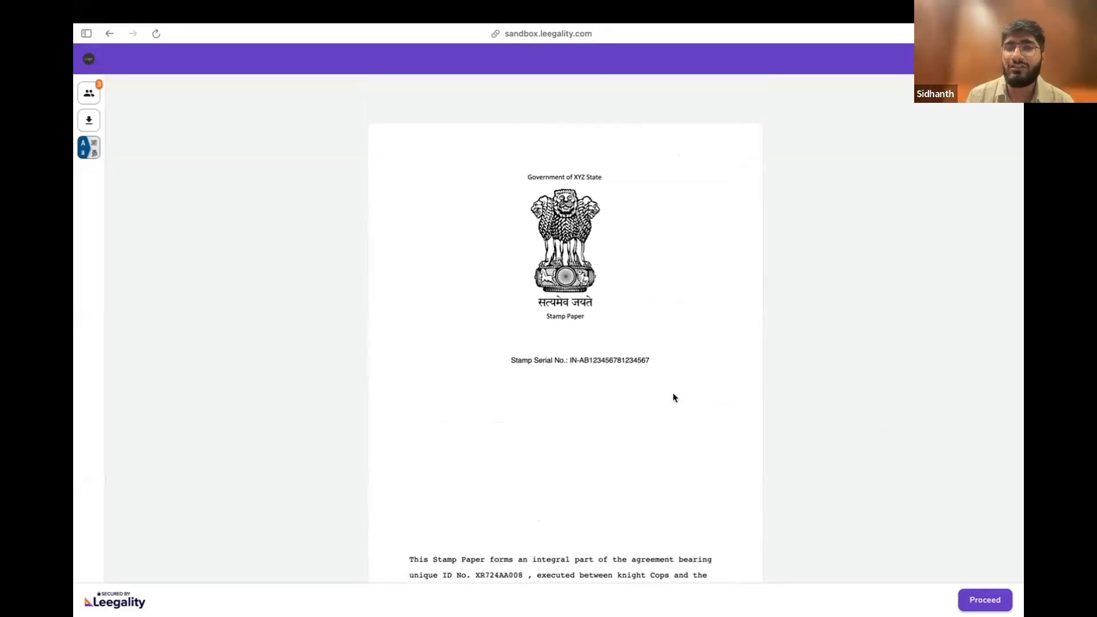
pyautogui.scroll(-1, 666, 420)
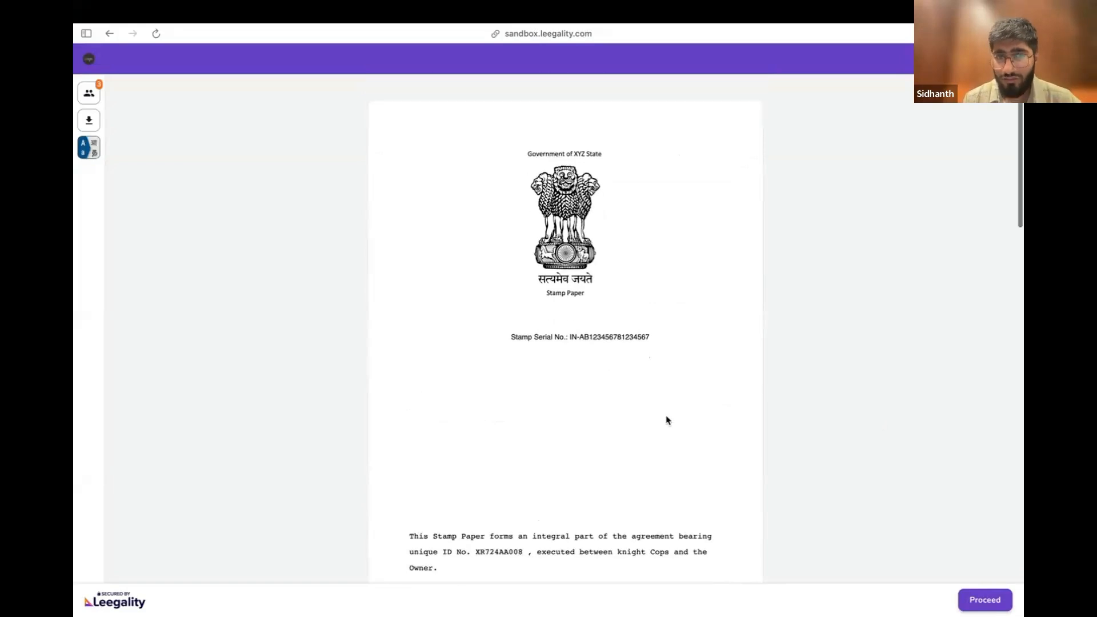
# Set the signing page's language to Hindi and sign the document with the consent declaration accepted
pyautogui.click(92, 150)
pyautogui.click(547, 324)
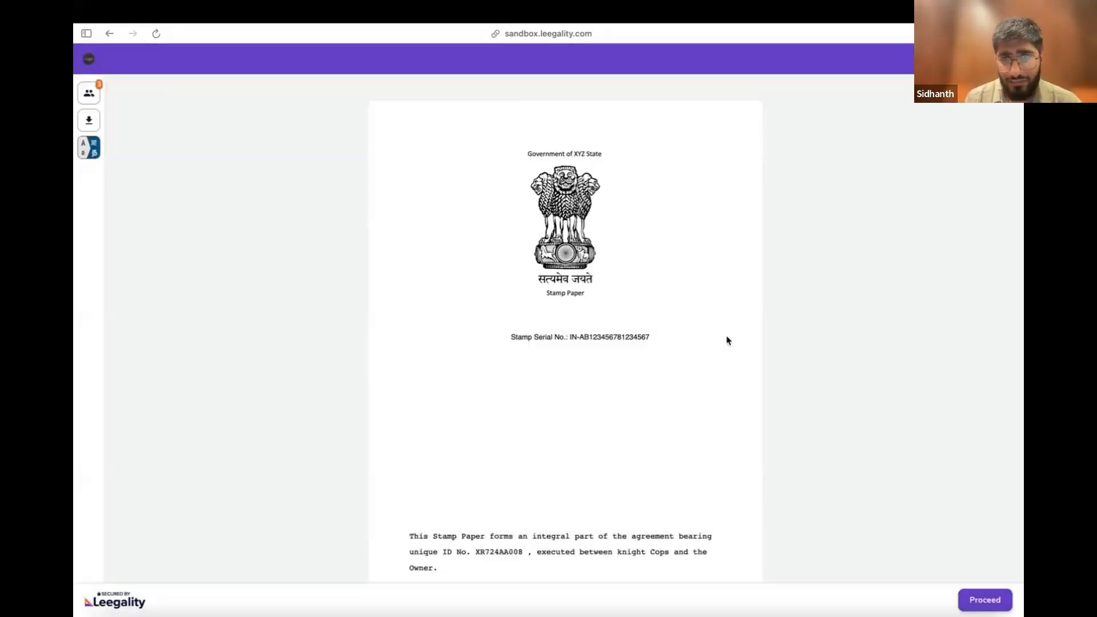
pyautogui.click(985, 599)
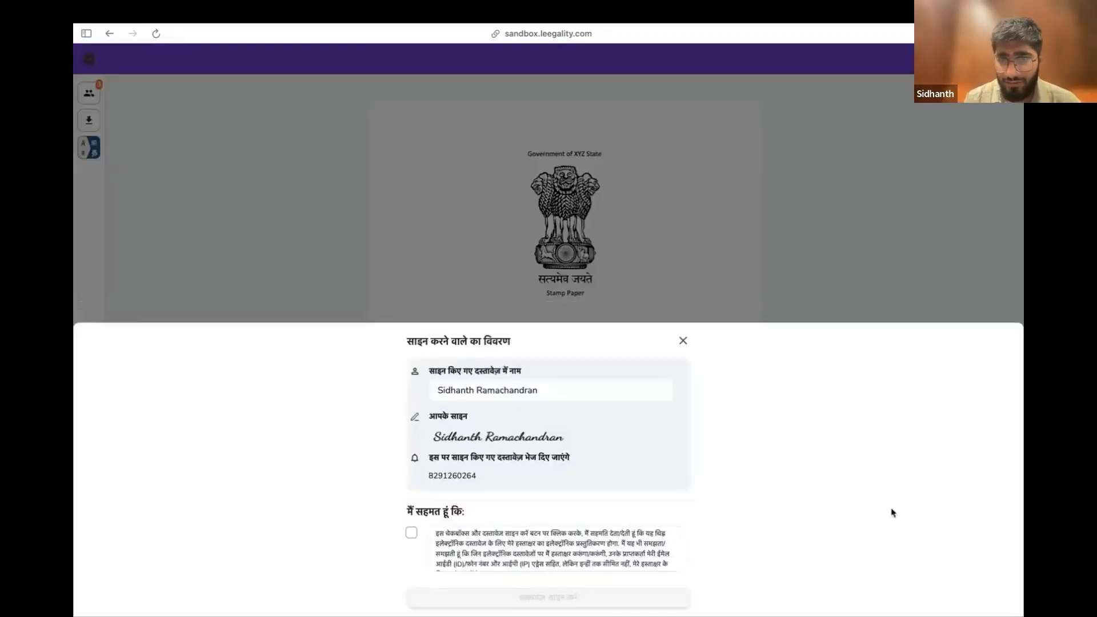
pyautogui.click(412, 534)
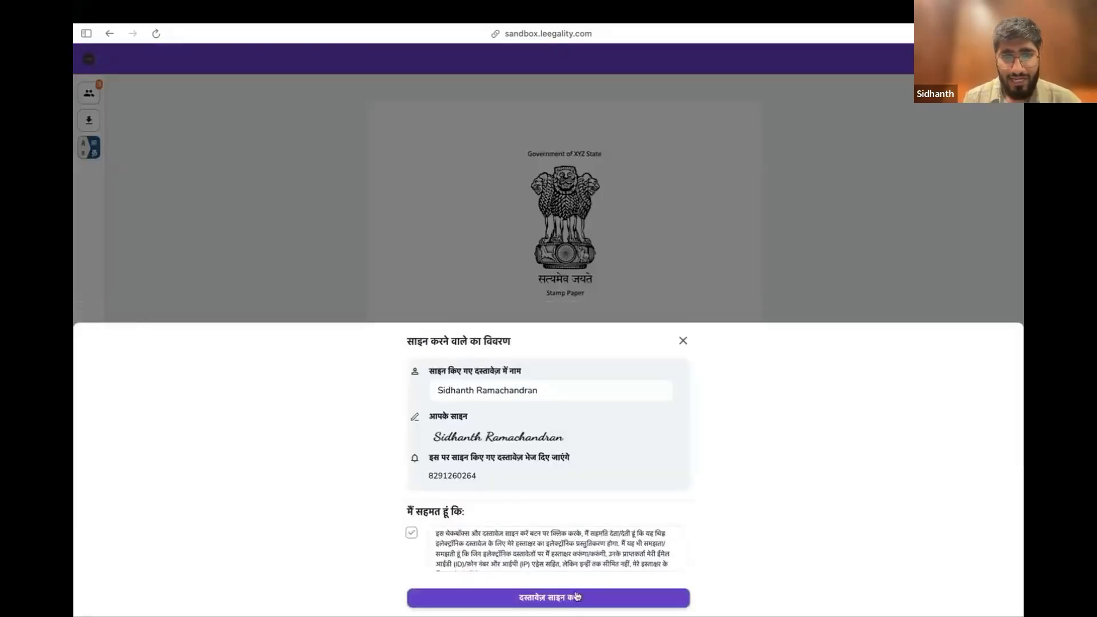
pyautogui.click(557, 598)
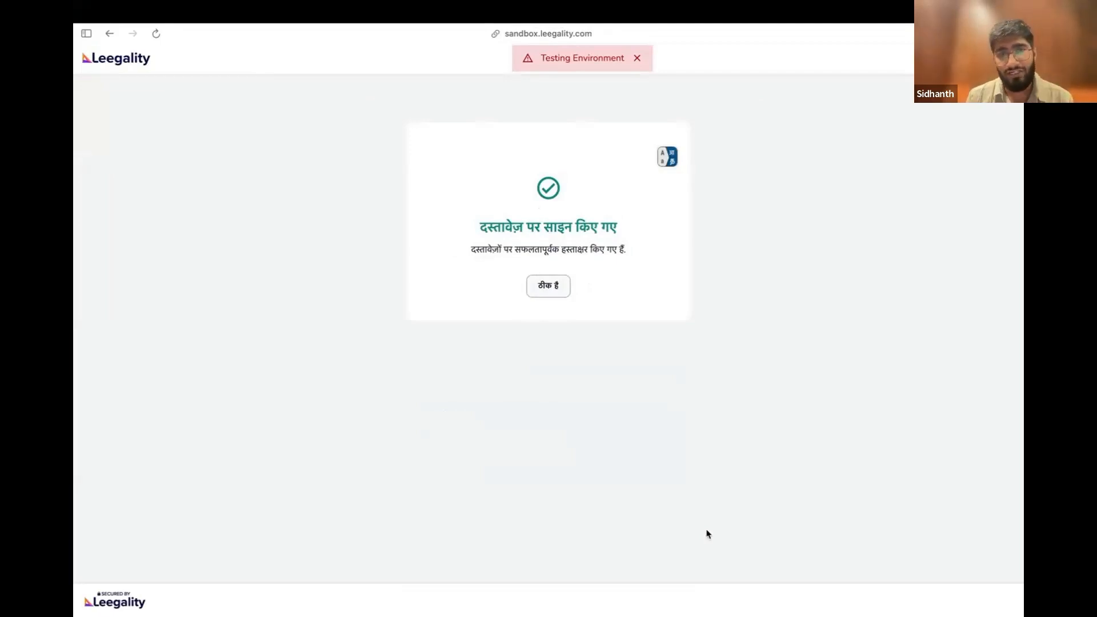
# Change the signing completion page's language to English and dismiss the testing environment notice
pyautogui.click(666, 157)
pyautogui.click(578, 227)
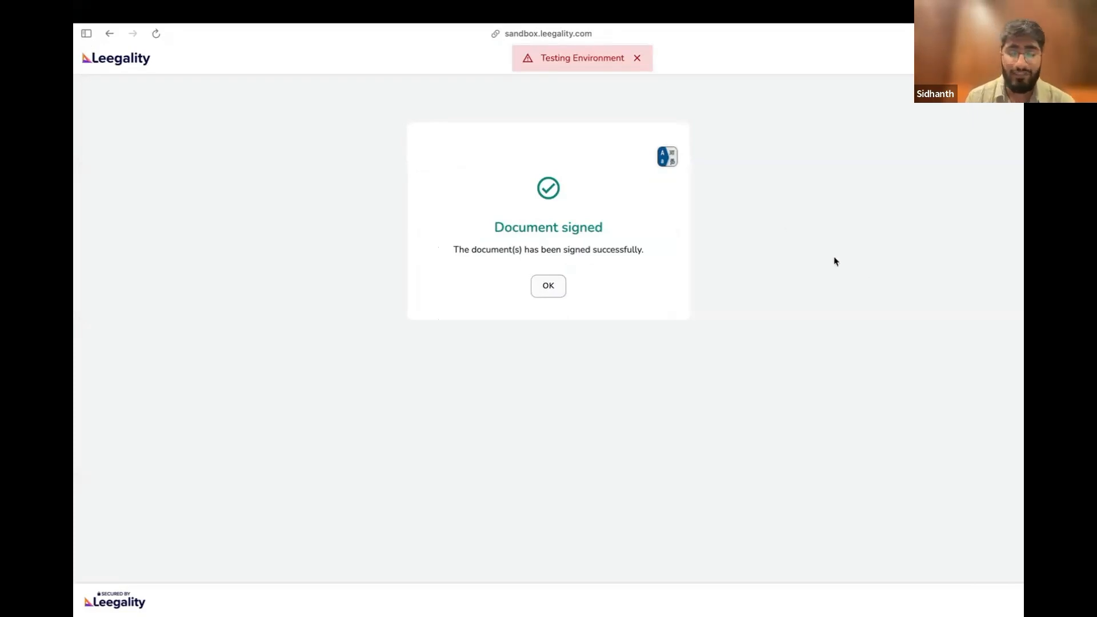
pyautogui.click(637, 58)
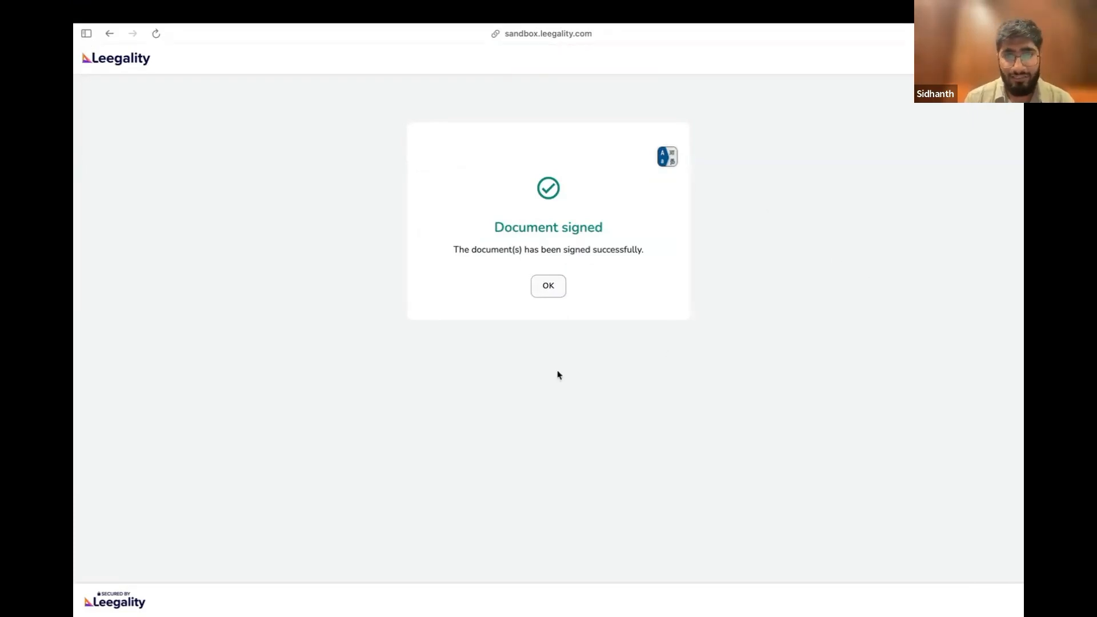
# Return to the Leegality dashboard, refresh the KFS_Customer Three document and check the first invitee's signing status
pyautogui.moveTo(74, 292)
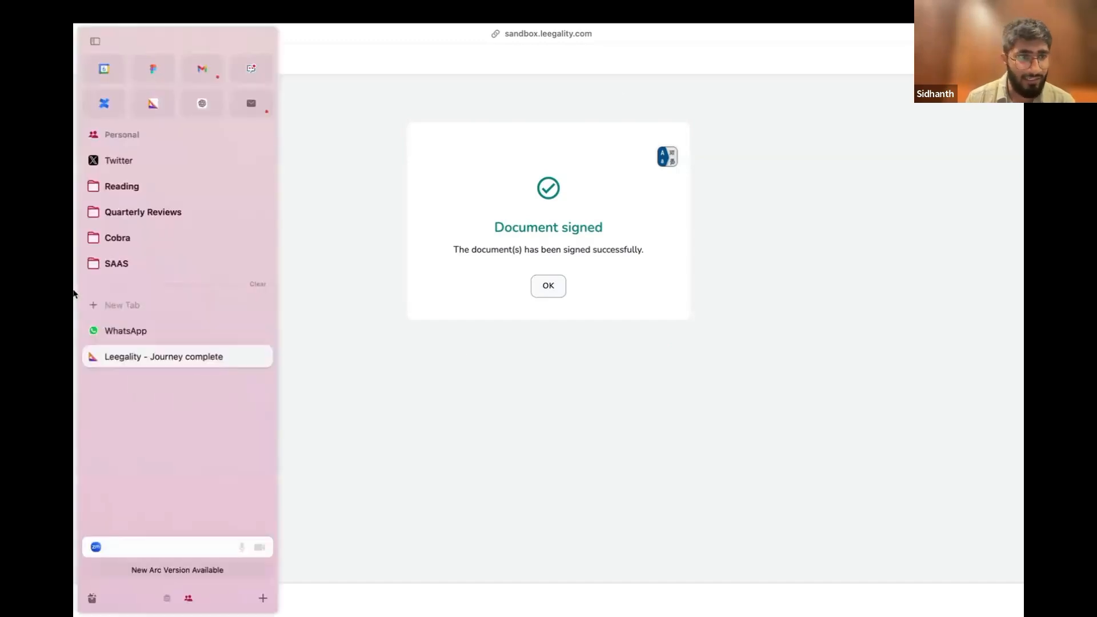
pyautogui.hscroll(-5, 150, 414)
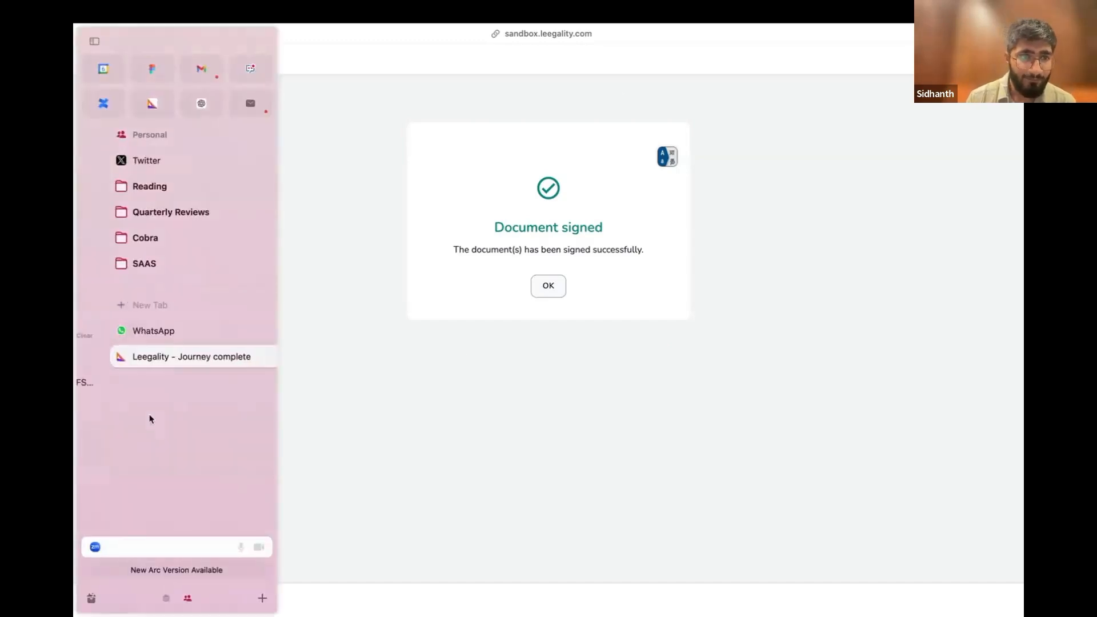
pyautogui.press('super+r')
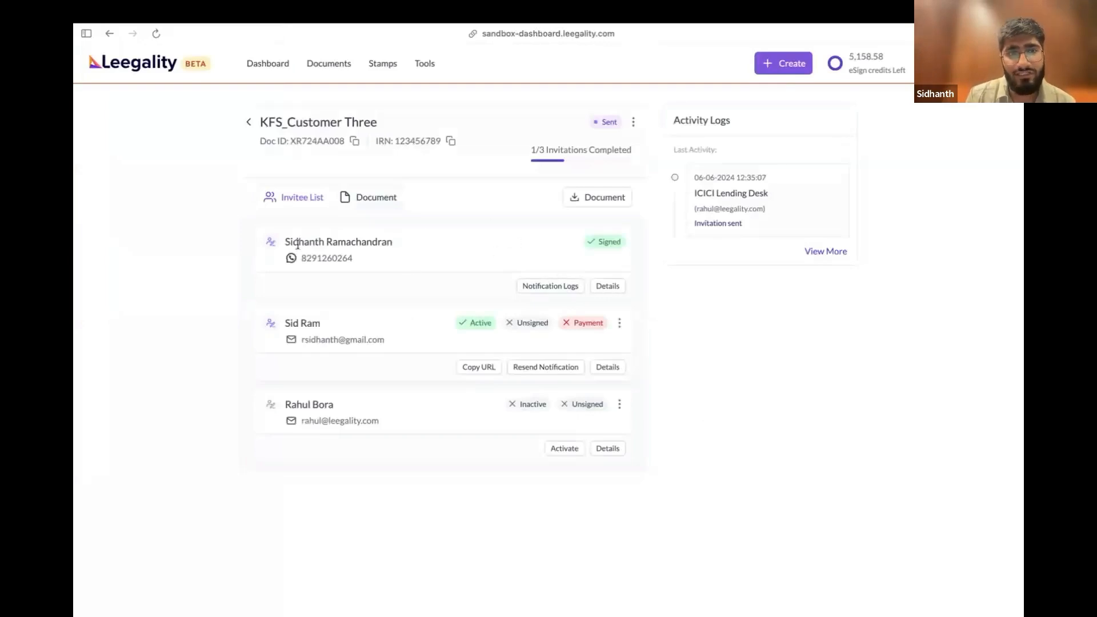
pyautogui.moveTo(286, 238); pyautogui.dragTo(570, 255)
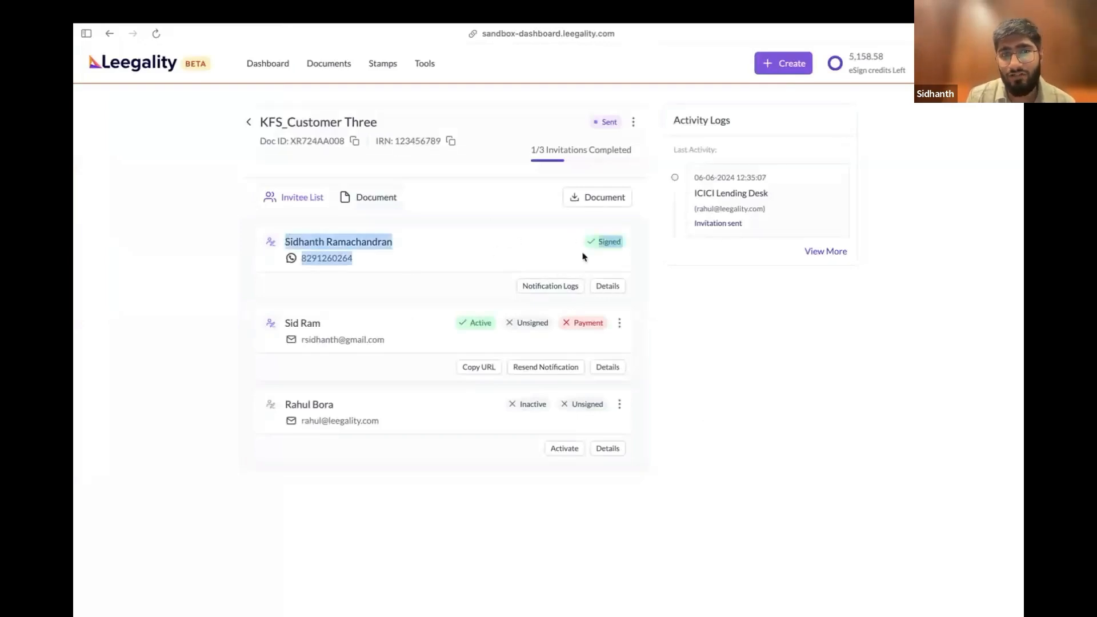
pyautogui.click(487, 286)
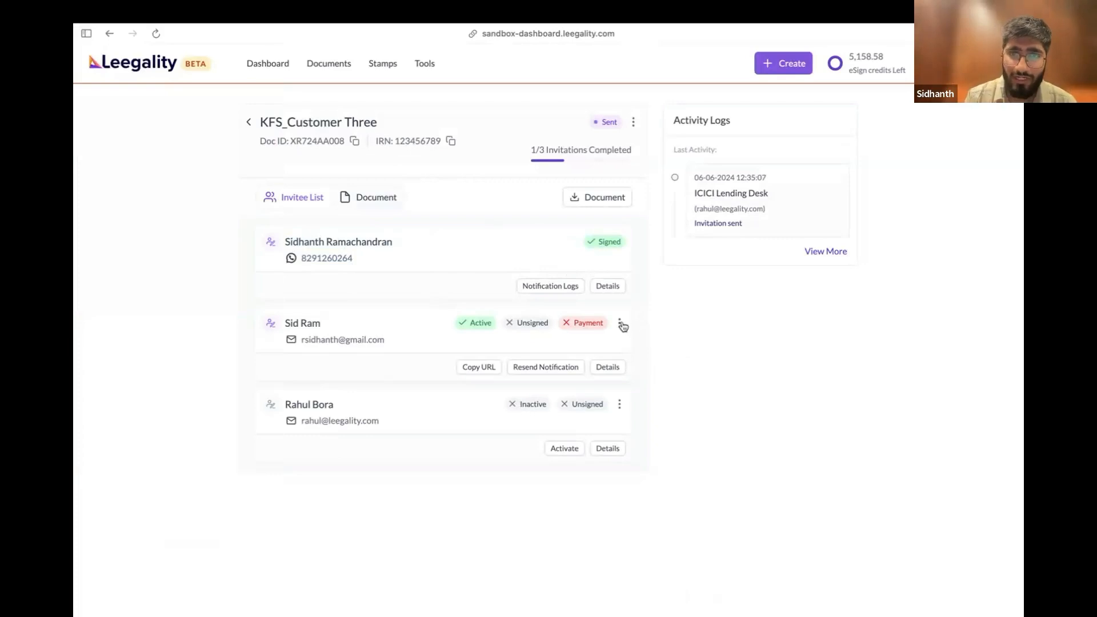
# Copy the second invitee's signing URL, open it in a new browser tab and dismiss the testing environment notice
pyautogui.click(483, 368)
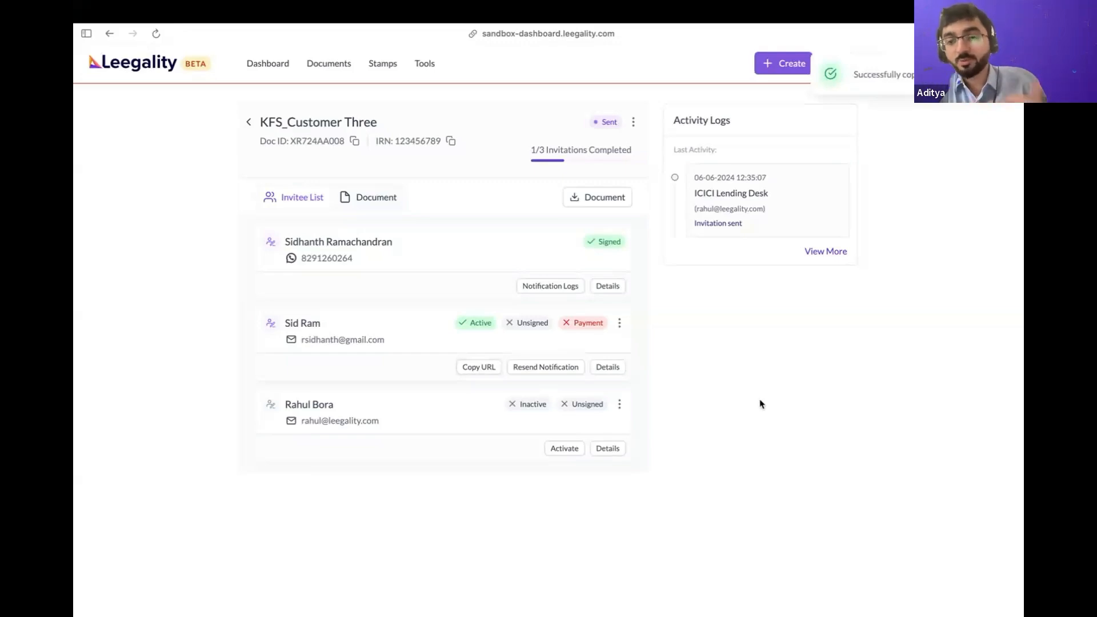
pyautogui.press('super+t')
pyautogui.press('super+v')
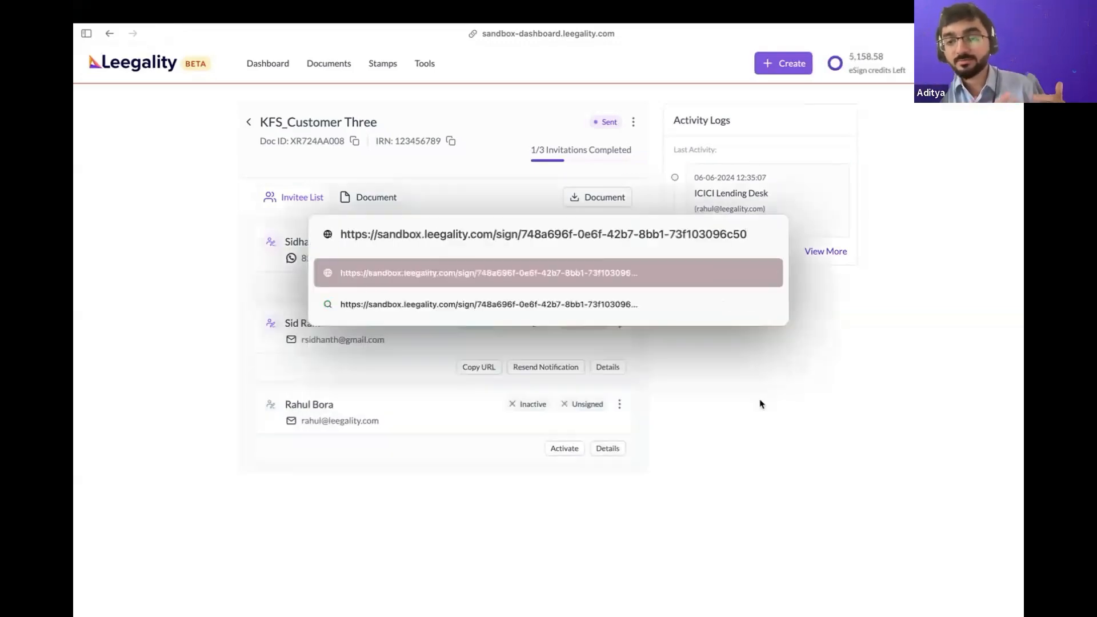
pyautogui.press('Return')
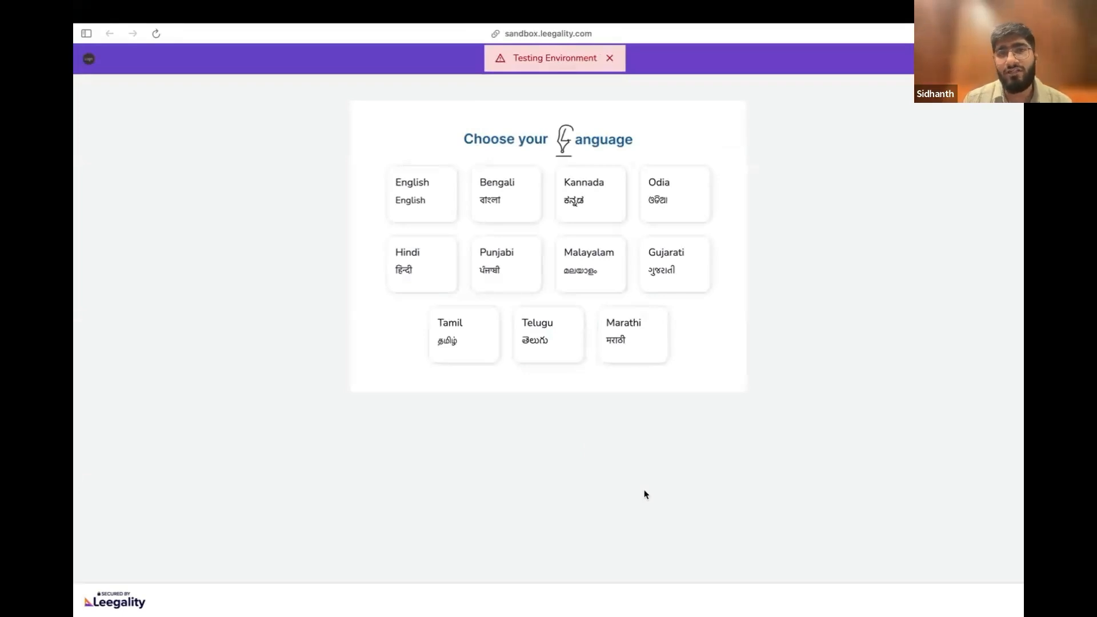
pyautogui.click(610, 57)
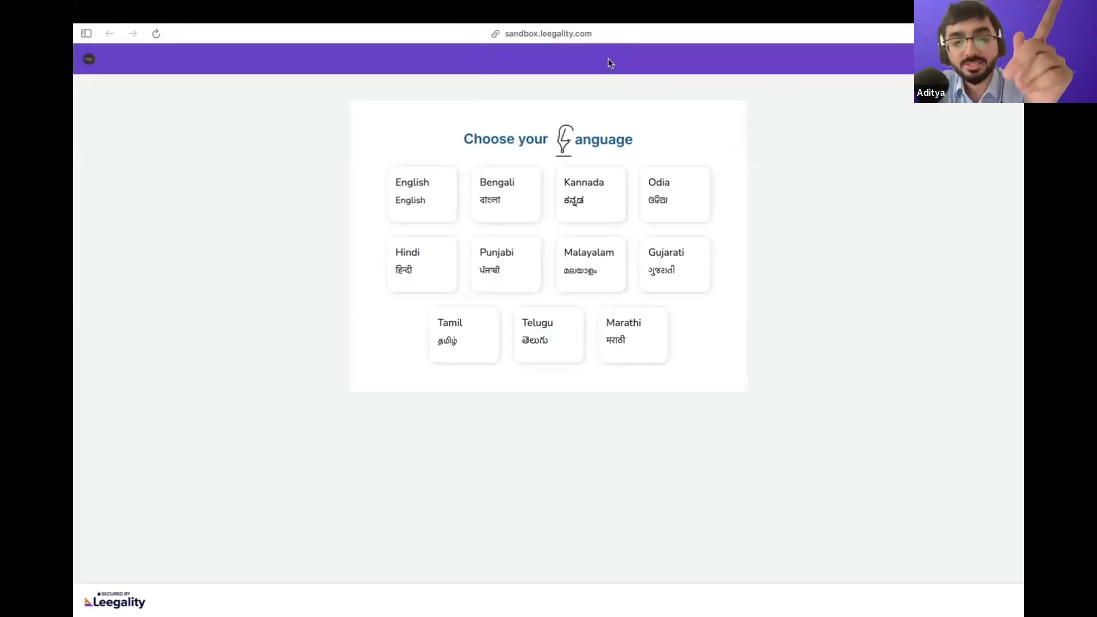
# Reopen the second invitee's signing URL in a new browser tab from the KFS_Customer Three document and choose Hindi as the signing language
pyautogui.press('super+w')
pyautogui.press('Return')
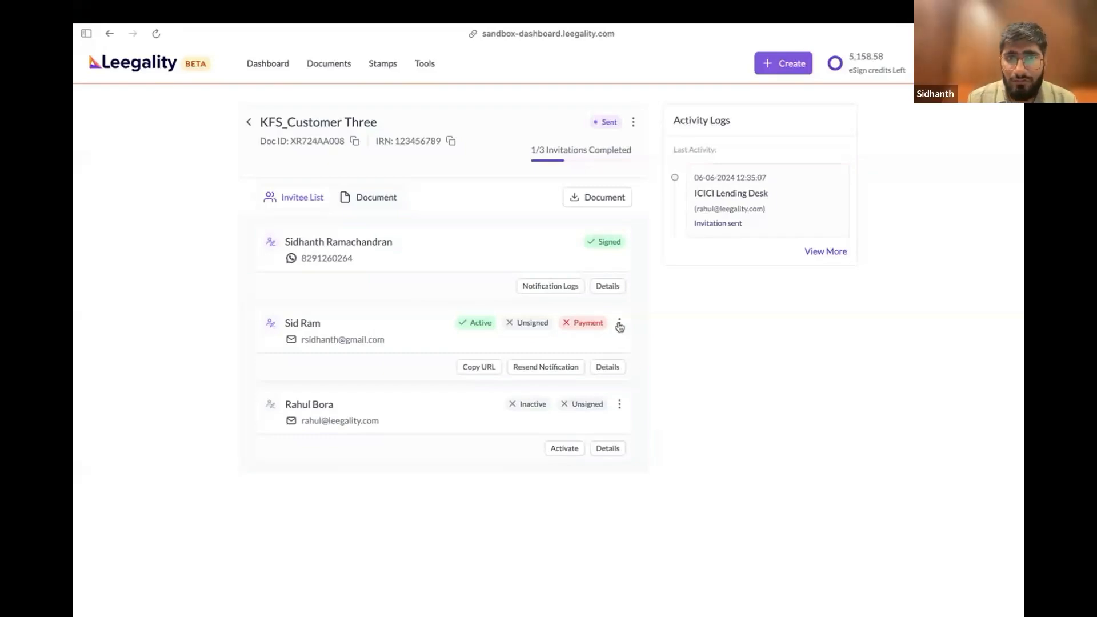
pyautogui.click(481, 370)
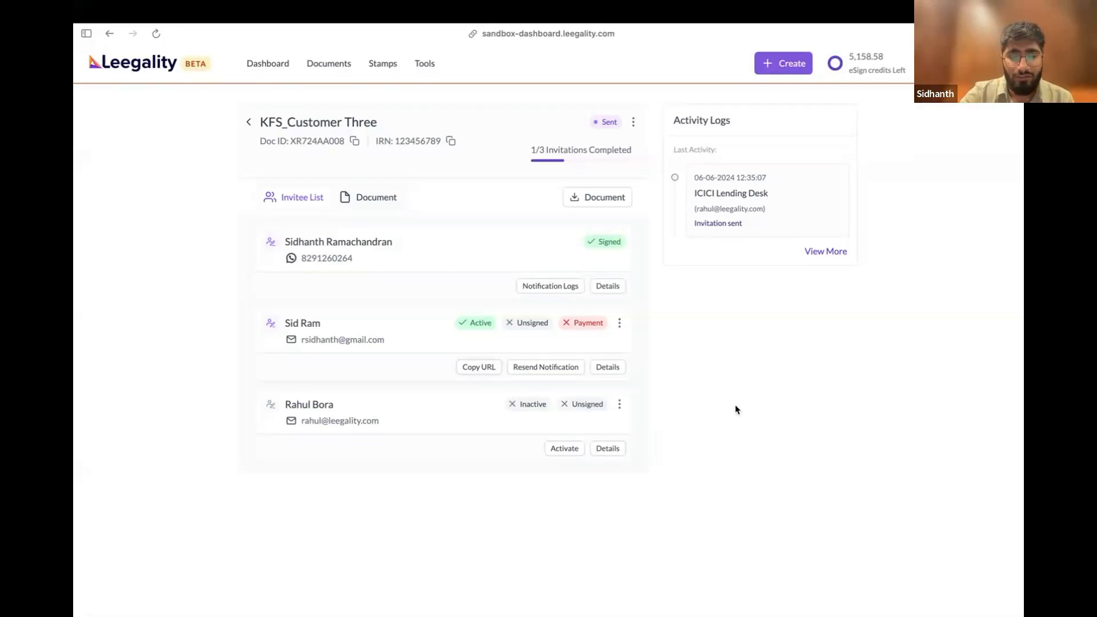
pyautogui.press('super+t')
pyautogui.press('super+v')
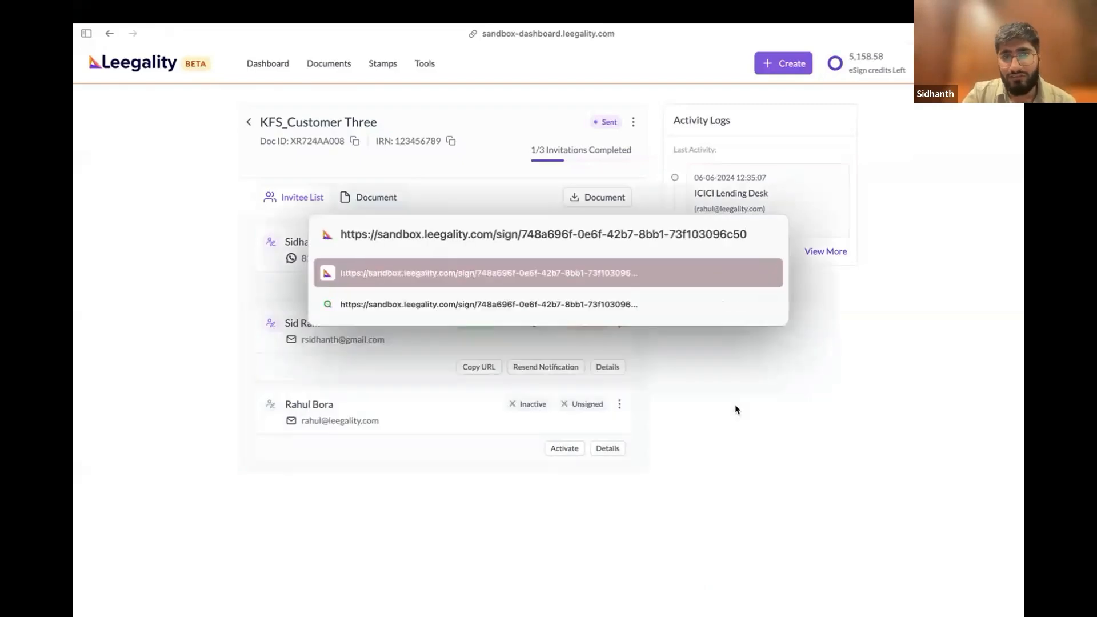
pyautogui.press('Return')
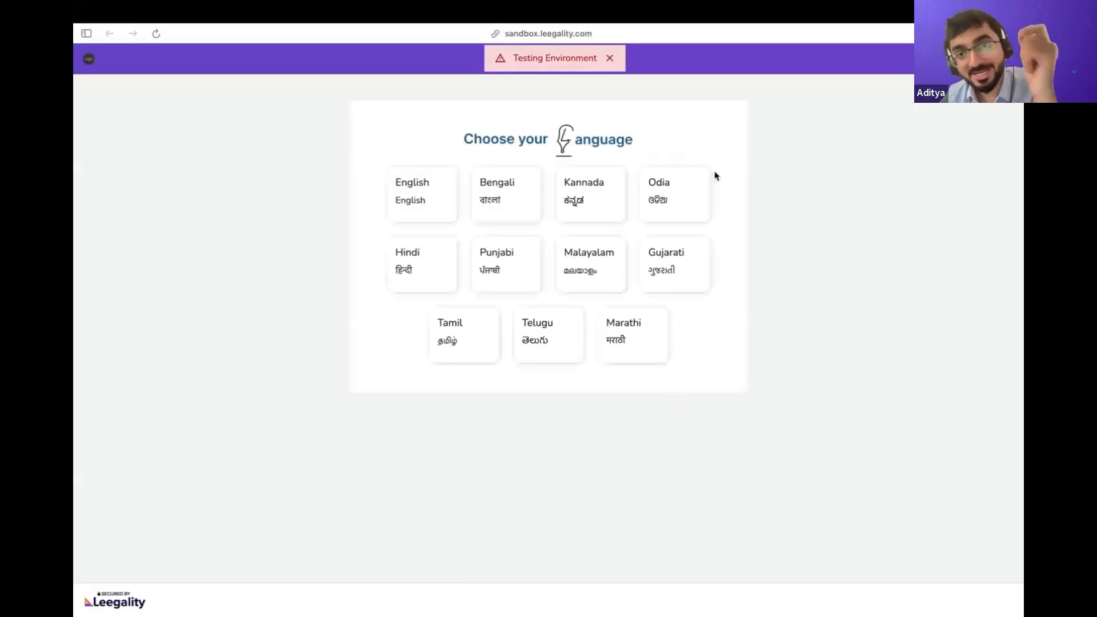
pyautogui.click(610, 58)
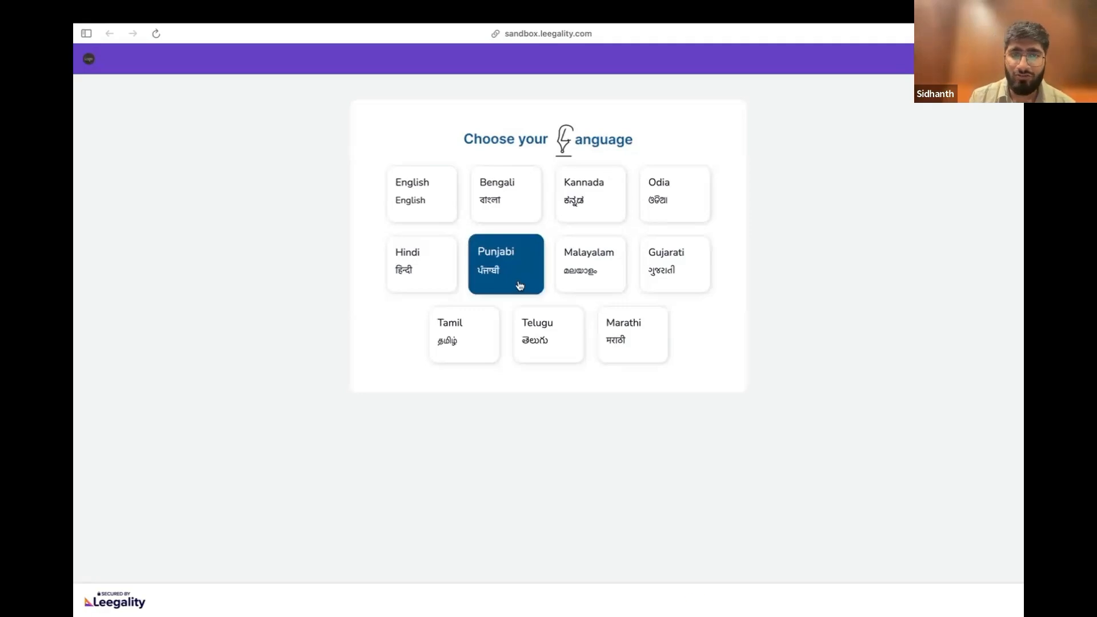
pyautogui.click(425, 277)
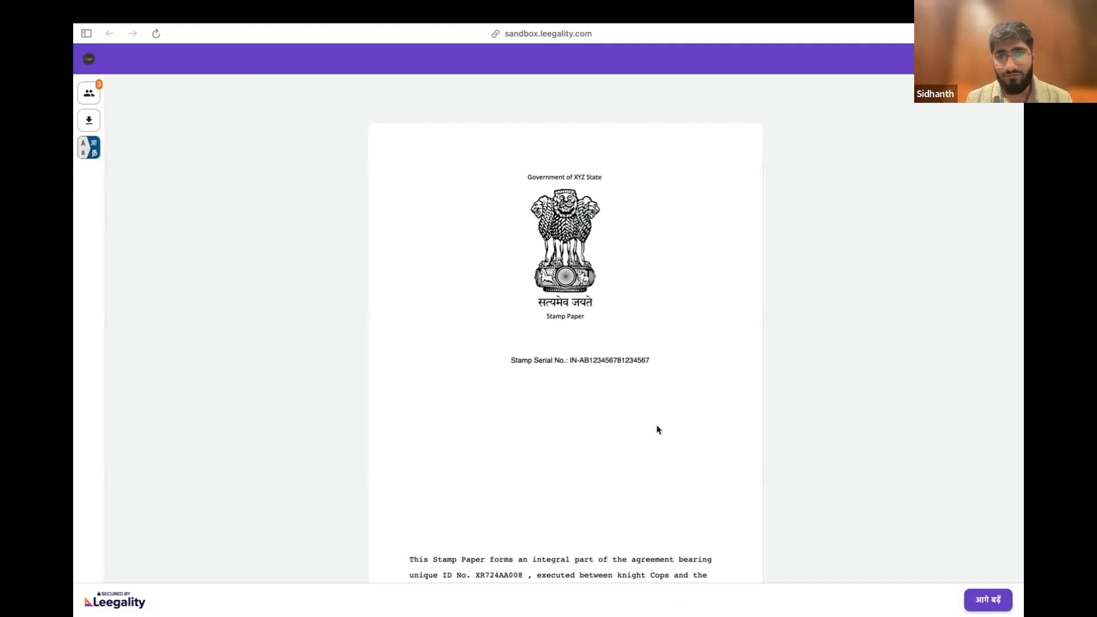
# Review the stamp paper and the key facts statement pages, checking the content and signature placements
pyautogui.scroll(-8, 657, 429)
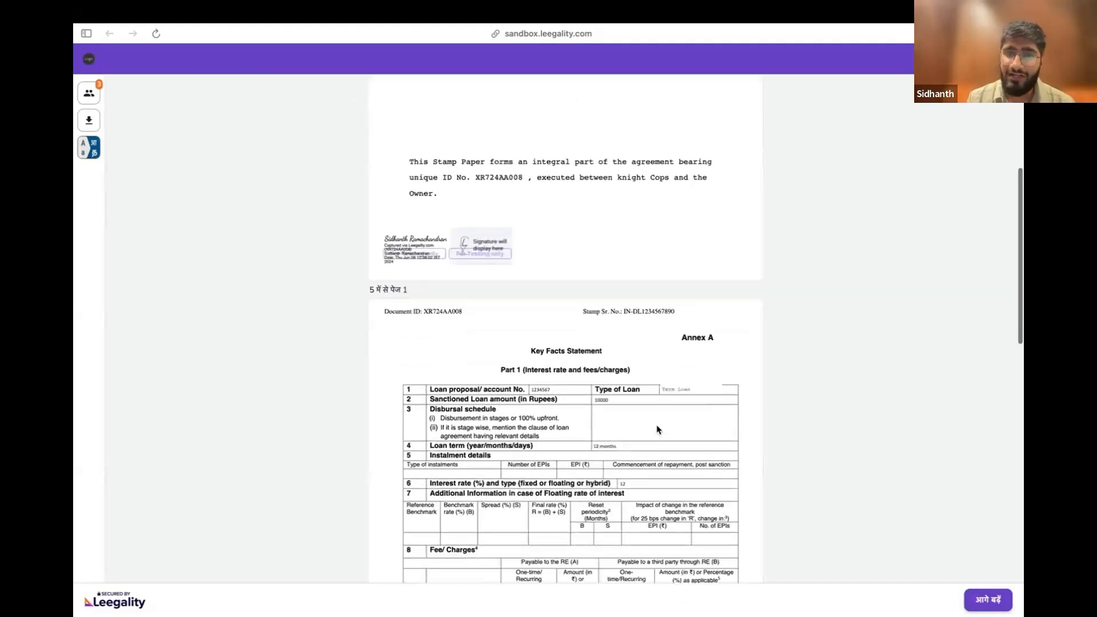
pyautogui.scroll(8, 657, 430)
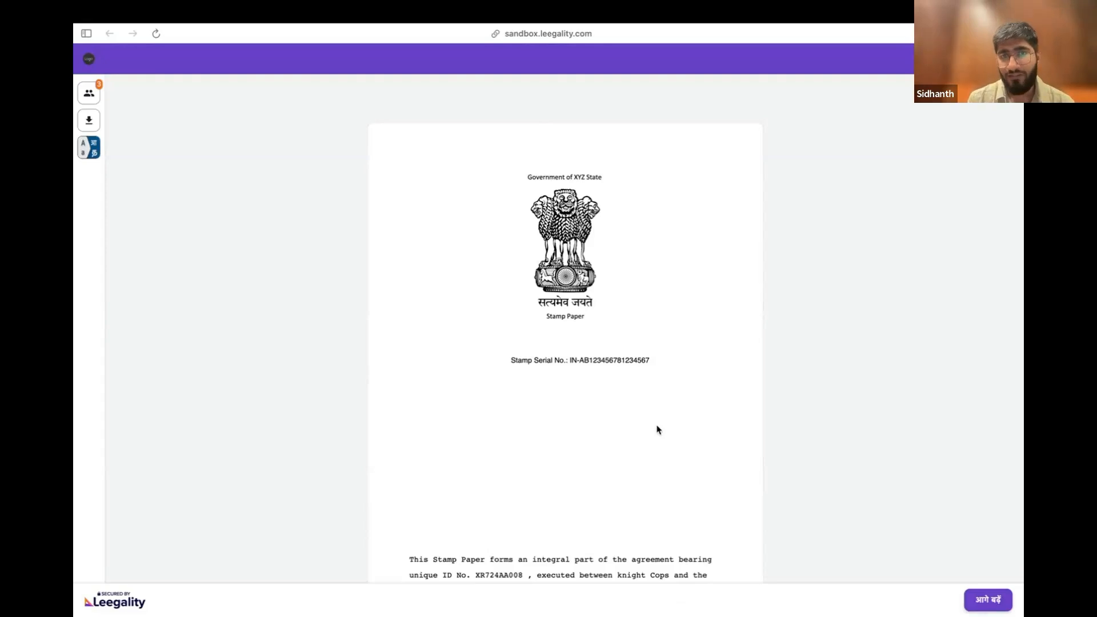
pyautogui.scroll(-1, 657, 429)
pyautogui.scroll(-15, 657, 429)
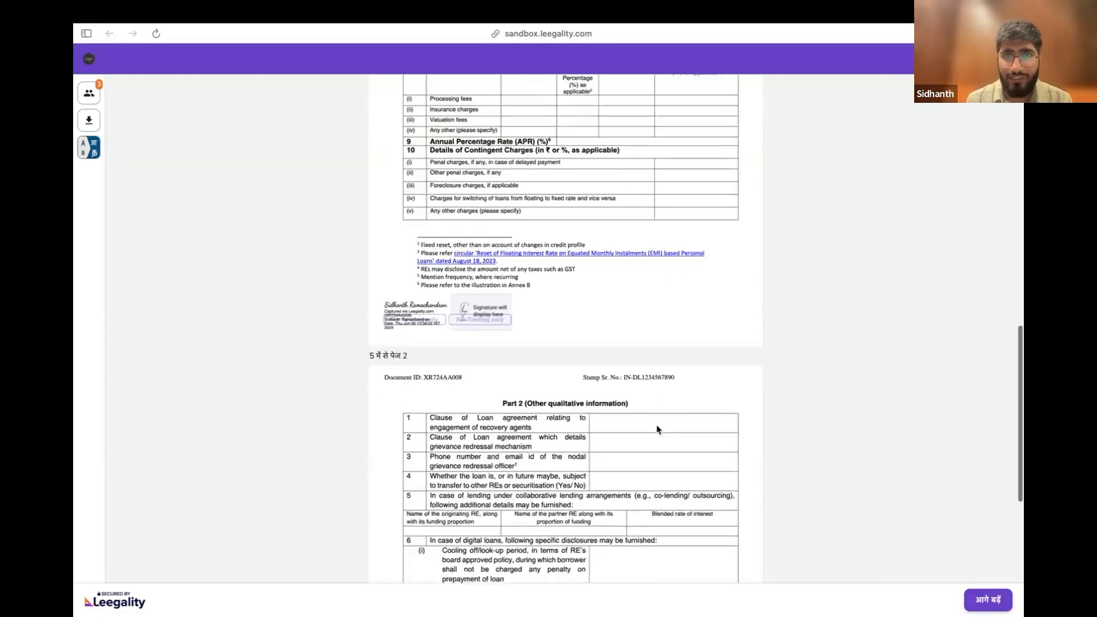
pyautogui.scroll(-4, 657, 430)
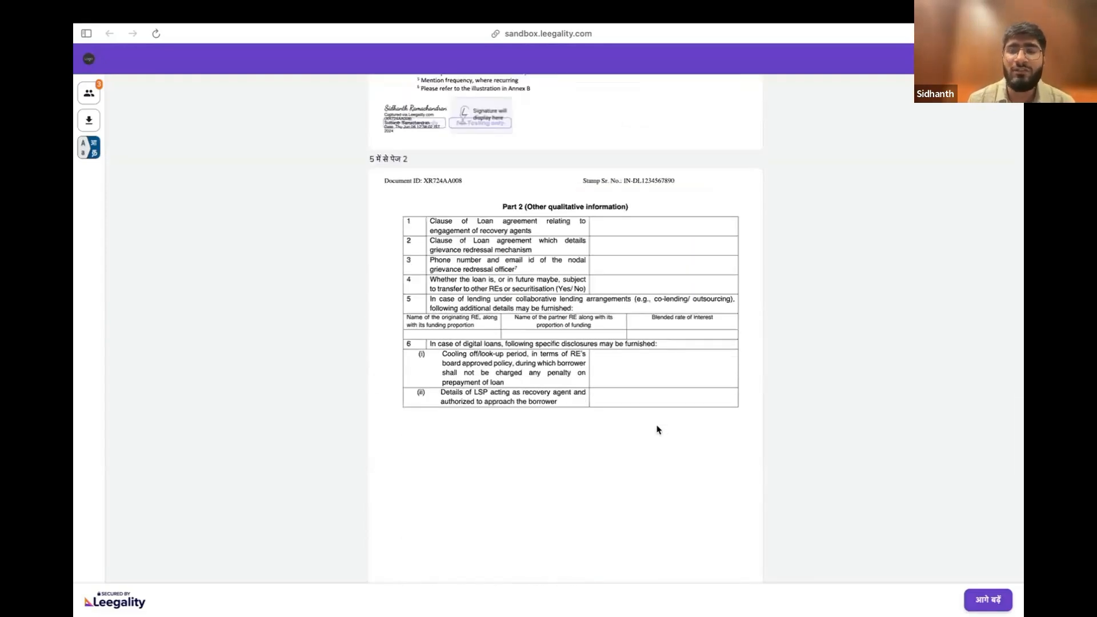
pyautogui.scroll(20, 657, 430)
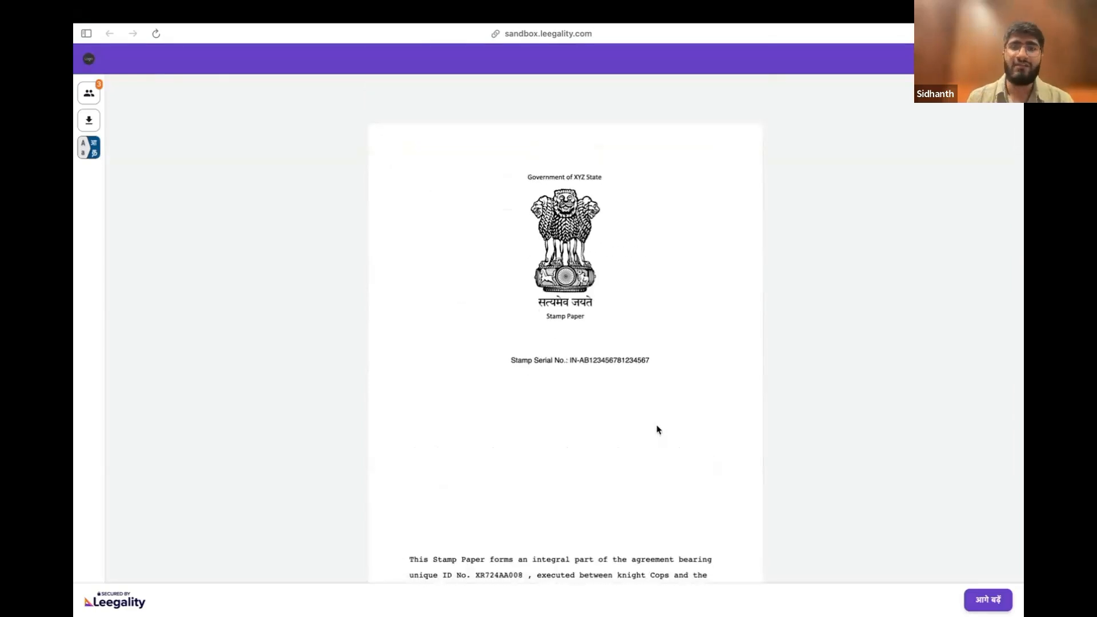
pyautogui.scroll(-3, 657, 429)
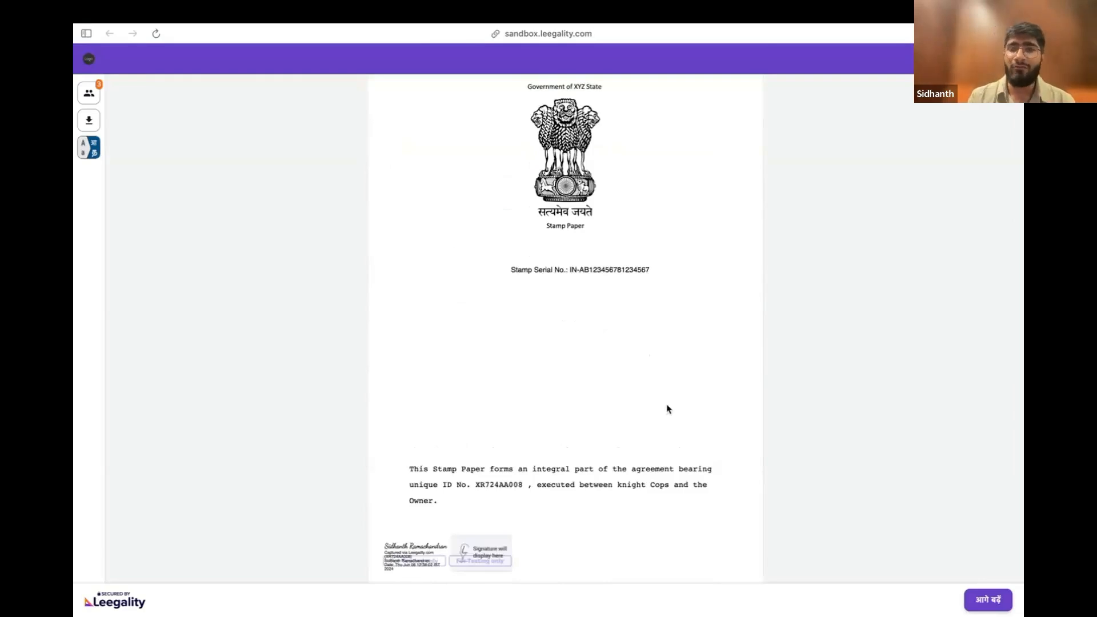
pyautogui.scroll(3, 666, 411)
pyautogui.scroll(-17, 661, 448)
pyautogui.scroll(-20, 660, 449)
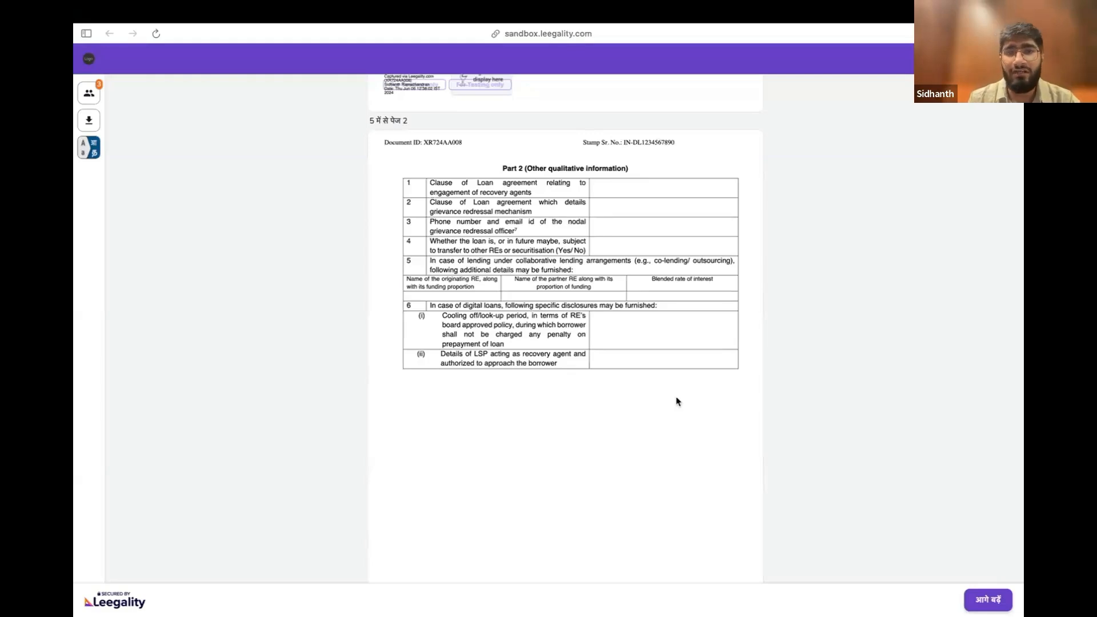
pyautogui.scroll(10, 677, 401)
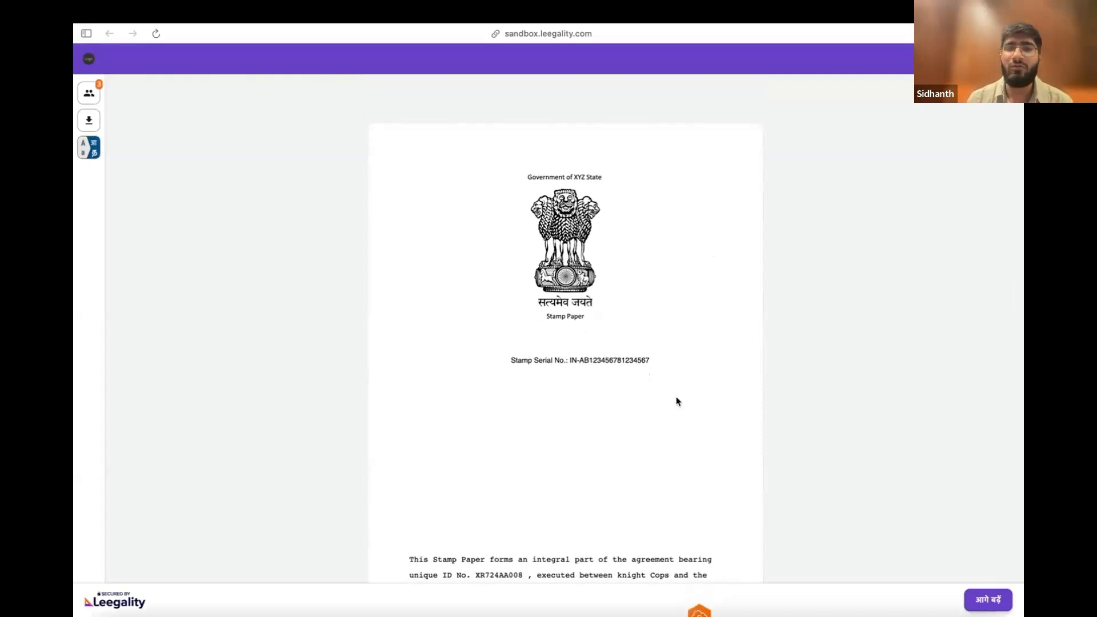
# Change the signing page's language from Hindi to English
pyautogui.click(88, 147)
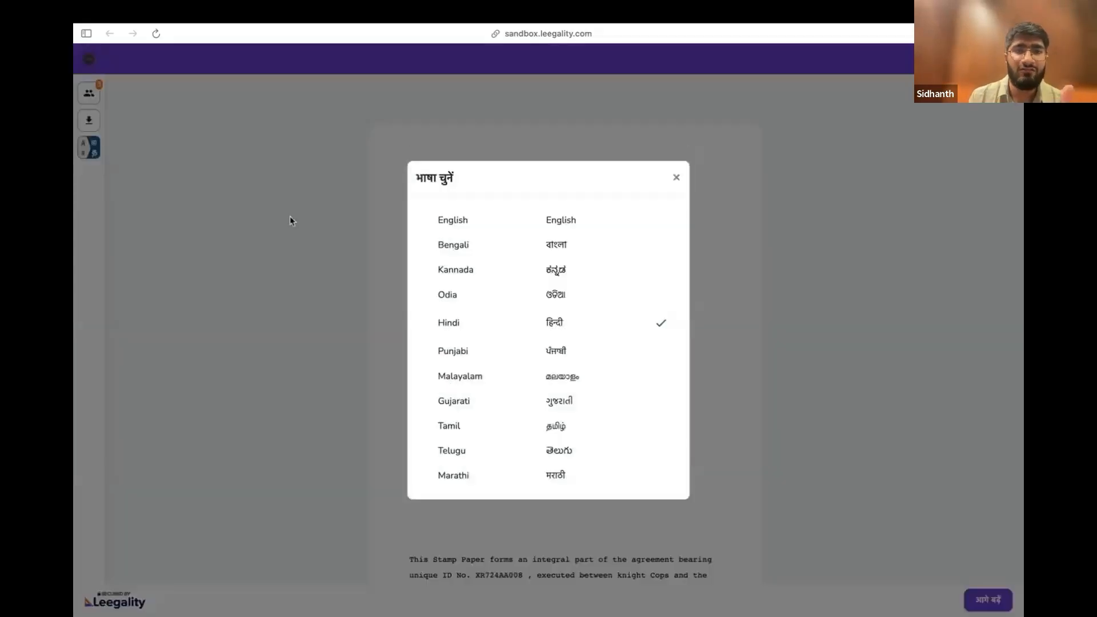
pyautogui.click(675, 177)
pyautogui.click(88, 147)
pyautogui.click(503, 219)
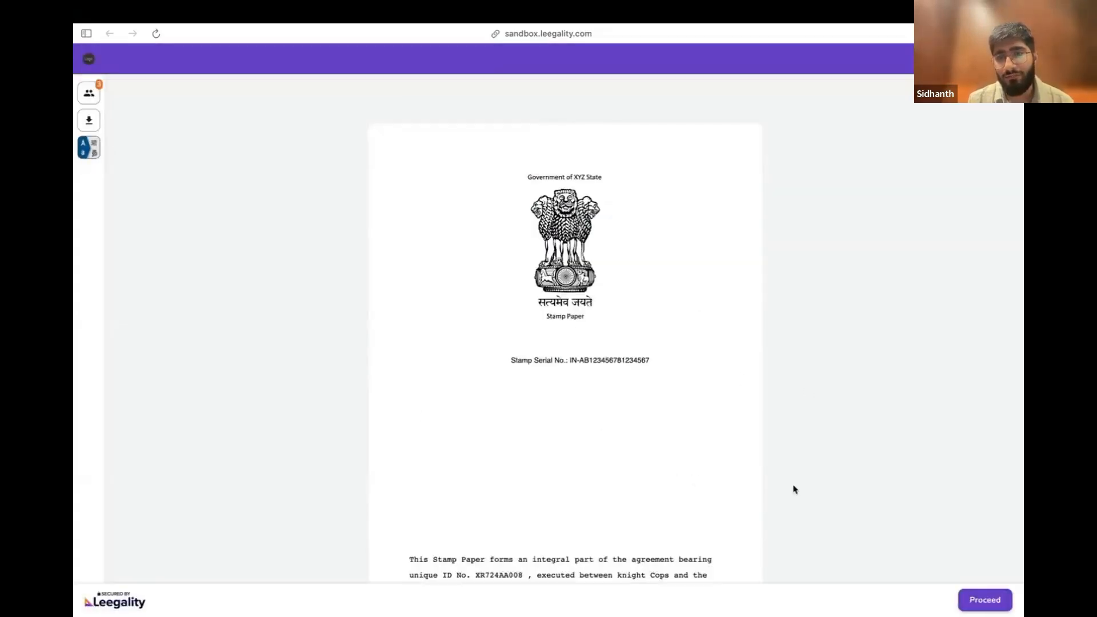
# Proceed to the stamp duty payment page, review its payment explanation and start the online payment
pyautogui.click(995, 608)
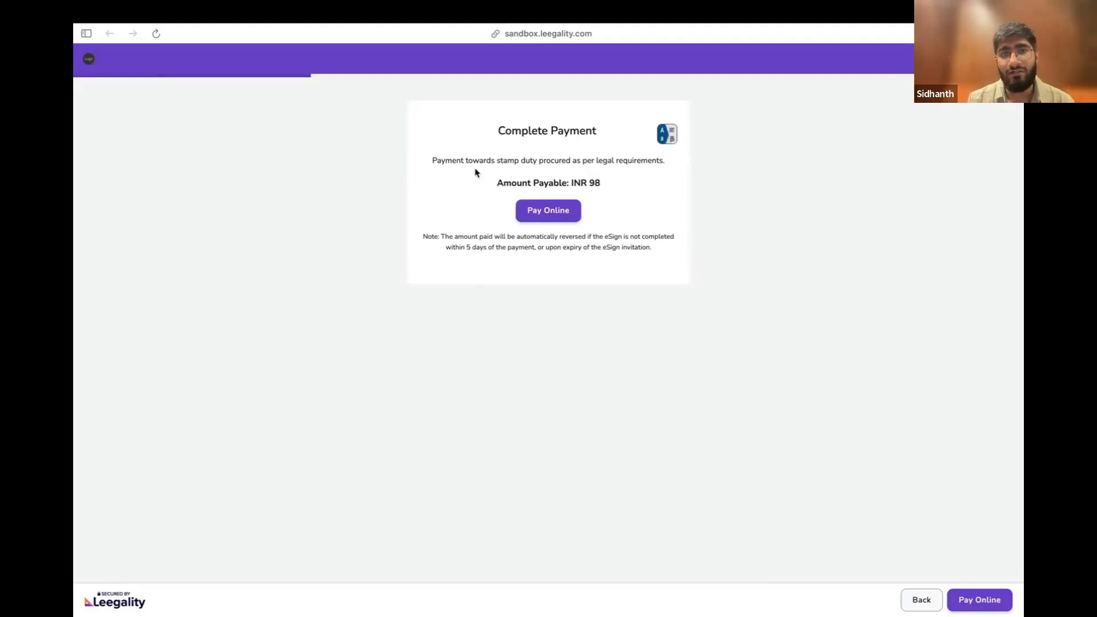
pyautogui.moveTo(432, 161); pyautogui.dragTo(497, 182)
pyautogui.click(495, 182)
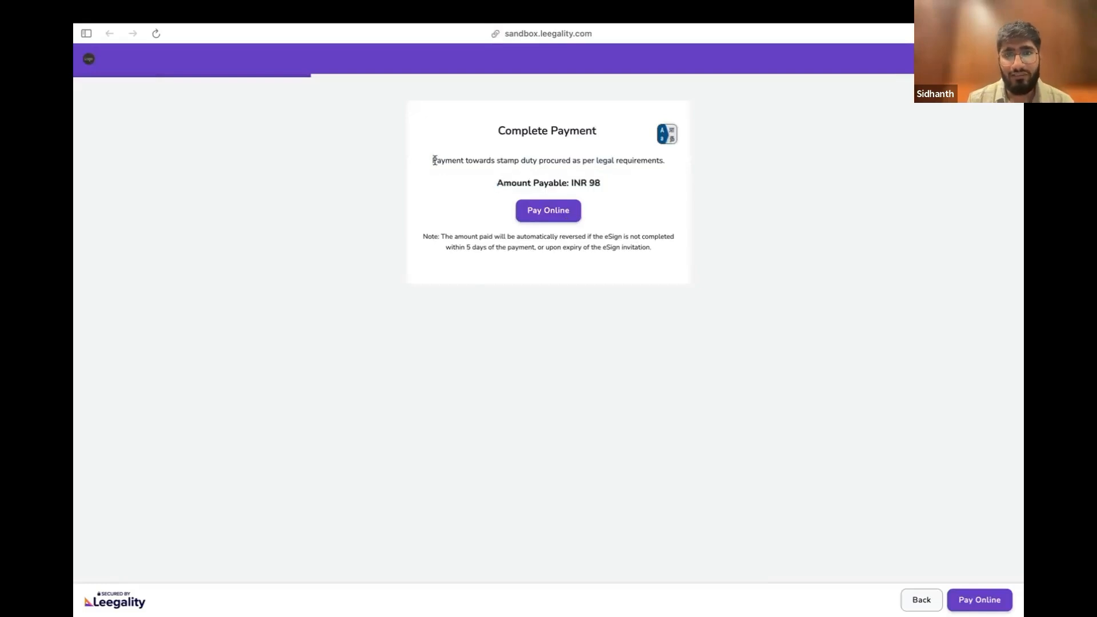
pyautogui.moveTo(435, 160); pyautogui.dragTo(556, 161)
pyautogui.click(555, 161)
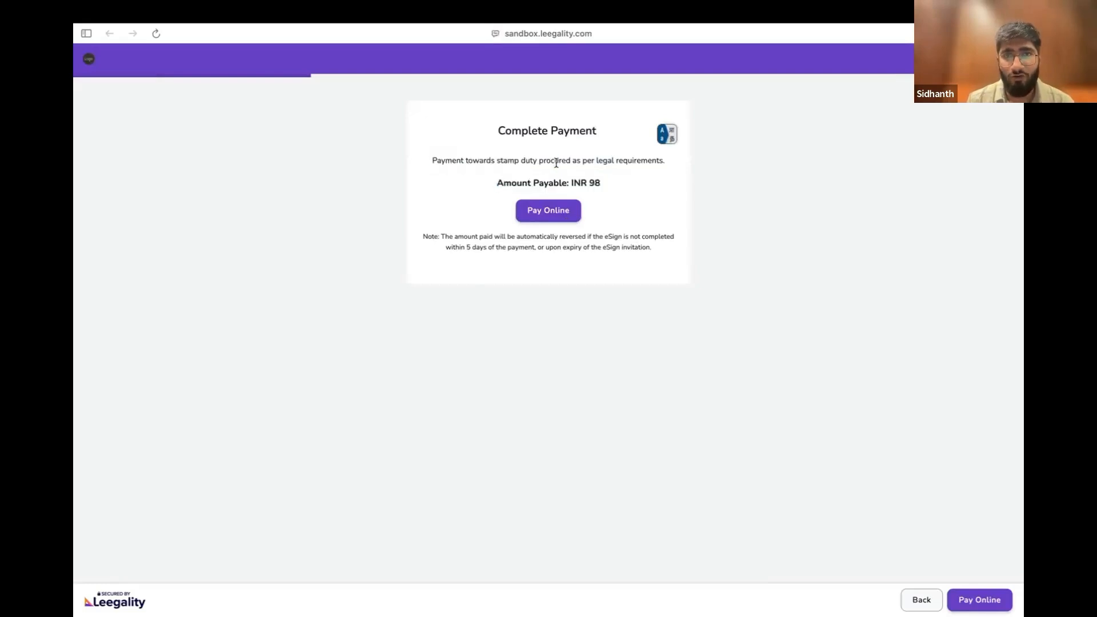
pyautogui.moveTo(433, 161); pyautogui.dragTo(657, 166)
pyautogui.click(657, 167)
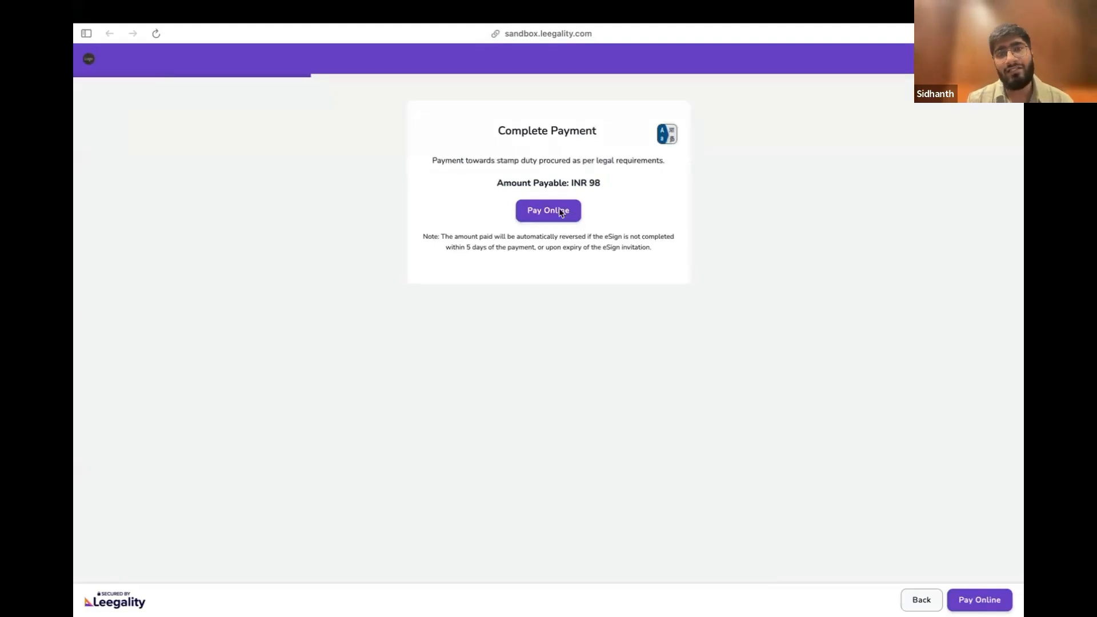
pyautogui.click(560, 212)
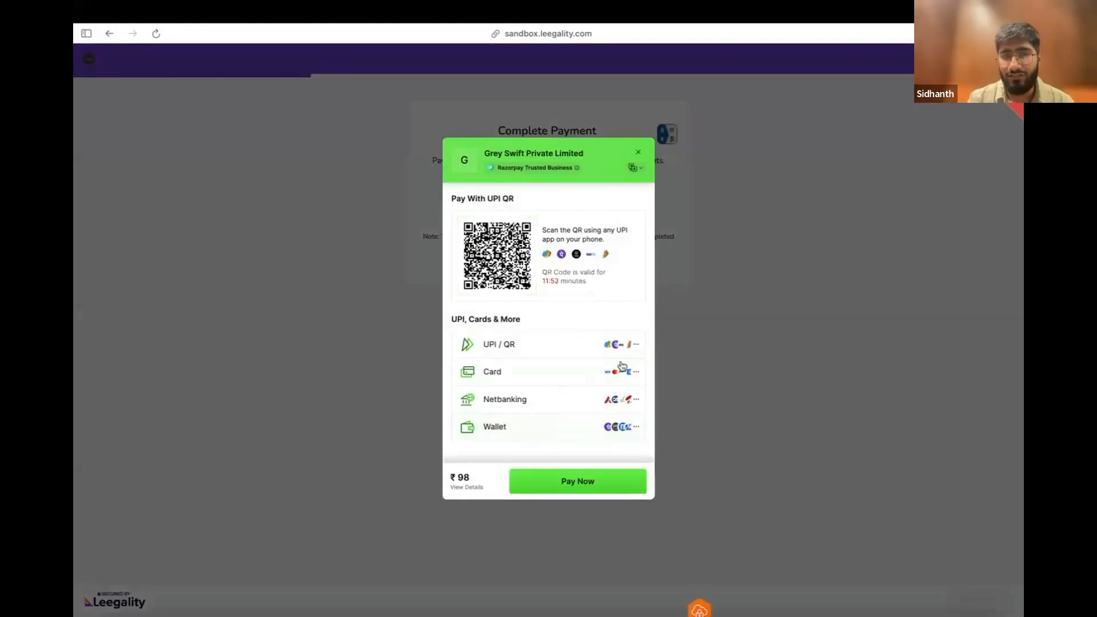
# Pay the INR 98 stamp duty through UPI, entering the payer's mobile number as the UPI ID
pyautogui.click(547, 343)
pyautogui.click(542, 216)
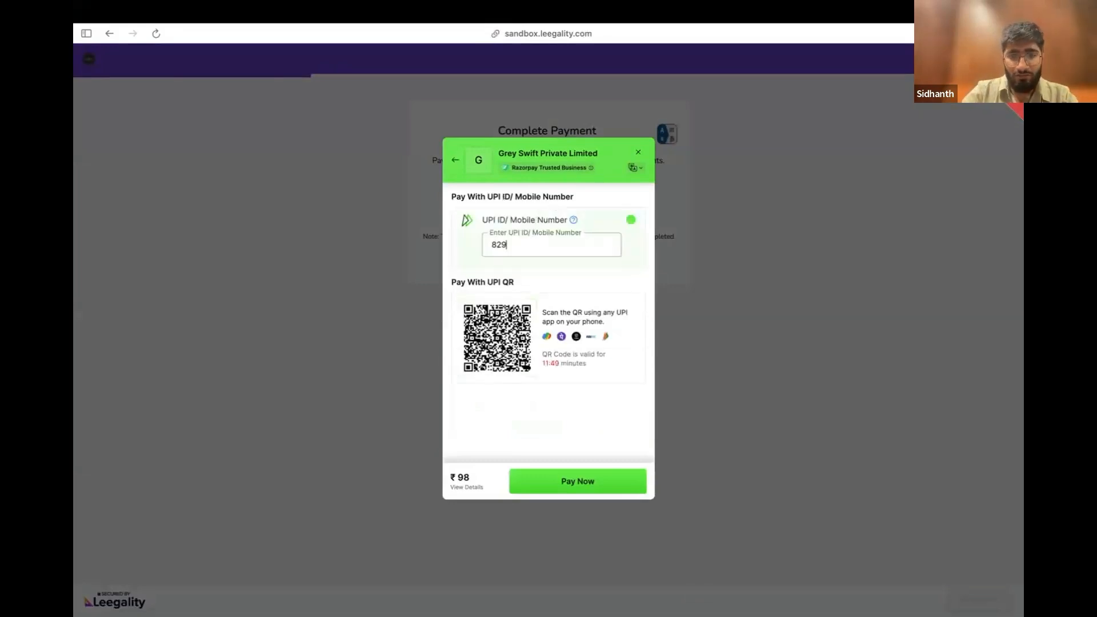
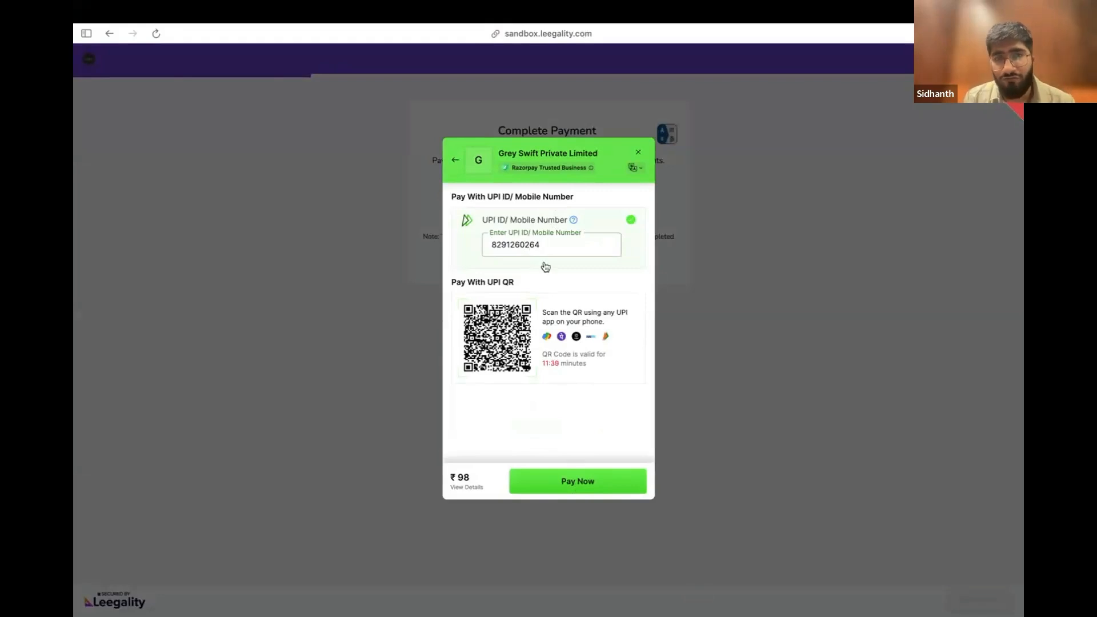
pyautogui.click(579, 482)
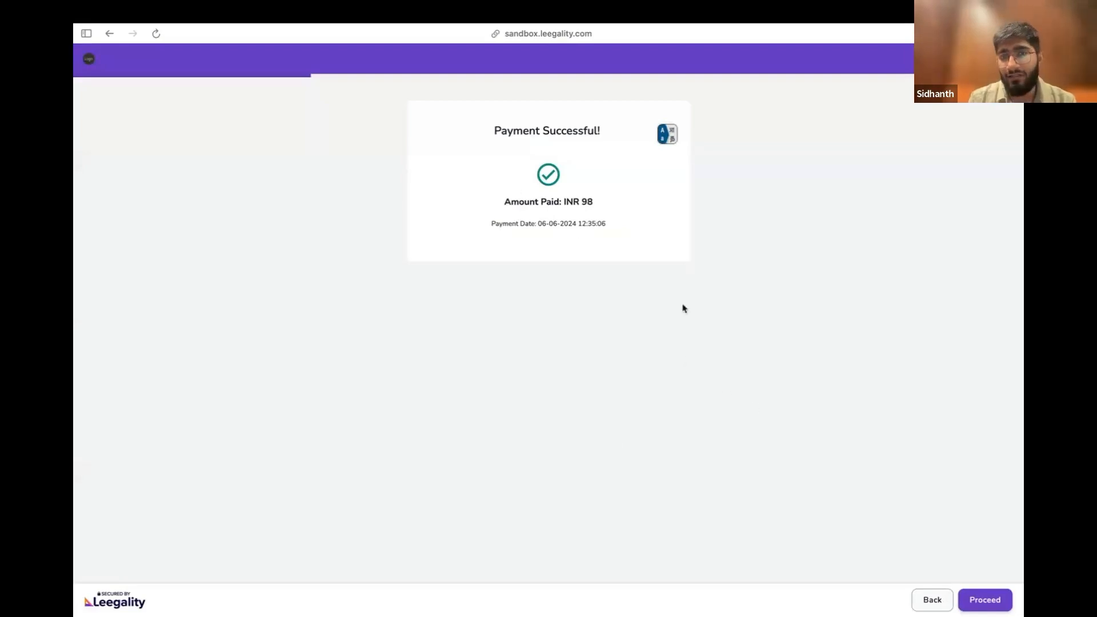
# Continue past the payment confirmation and face capture instructions, and capture the signer's face with the FaceTime HD Camera
pyautogui.click(990, 608)
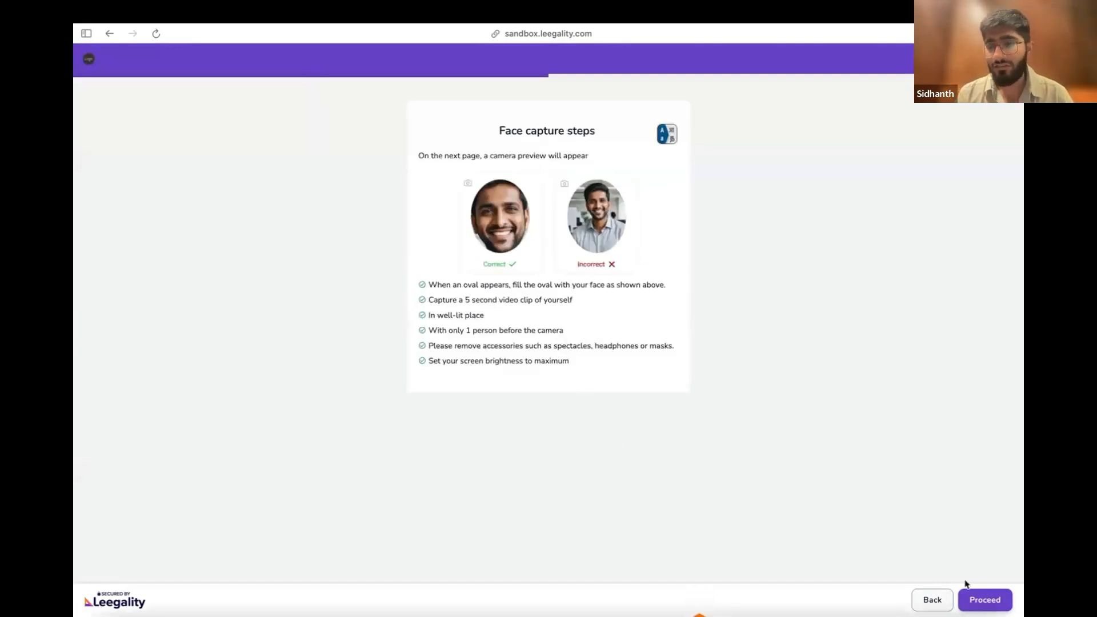
pyautogui.click(978, 599)
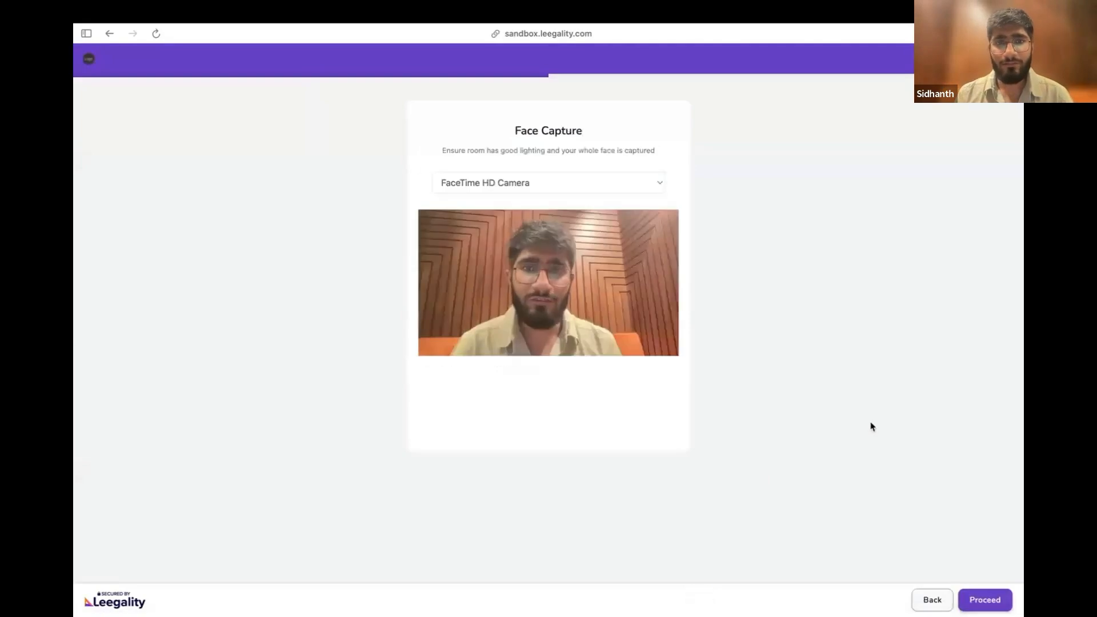
pyautogui.click(988, 600)
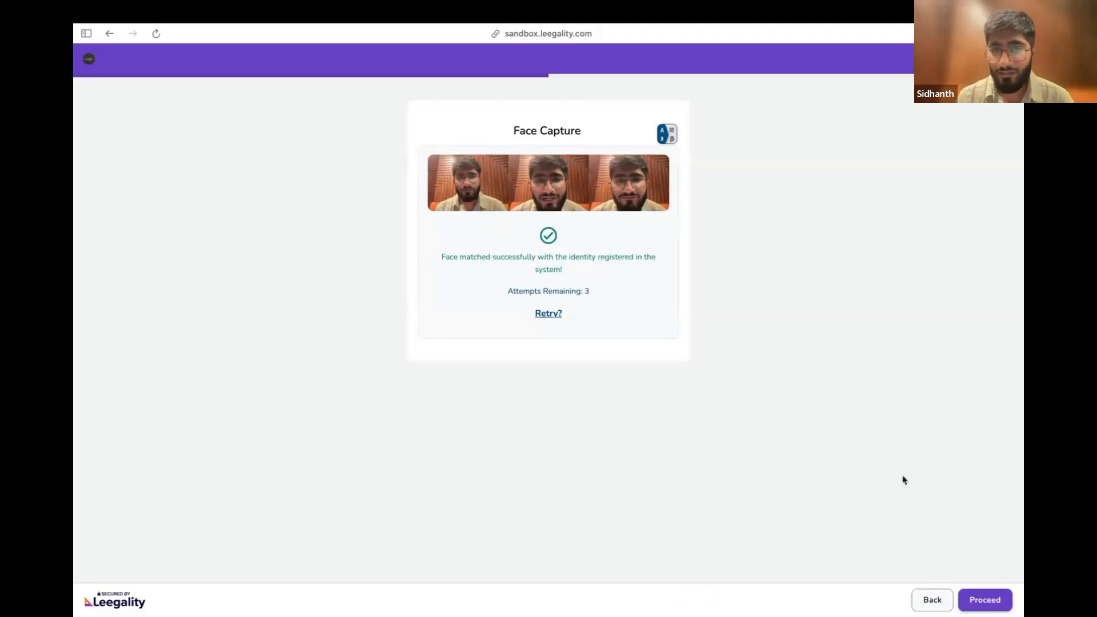
# Accept the consent declaration in the signing details and proceed to Aadhaar eSign of the document
pyautogui.click(991, 601)
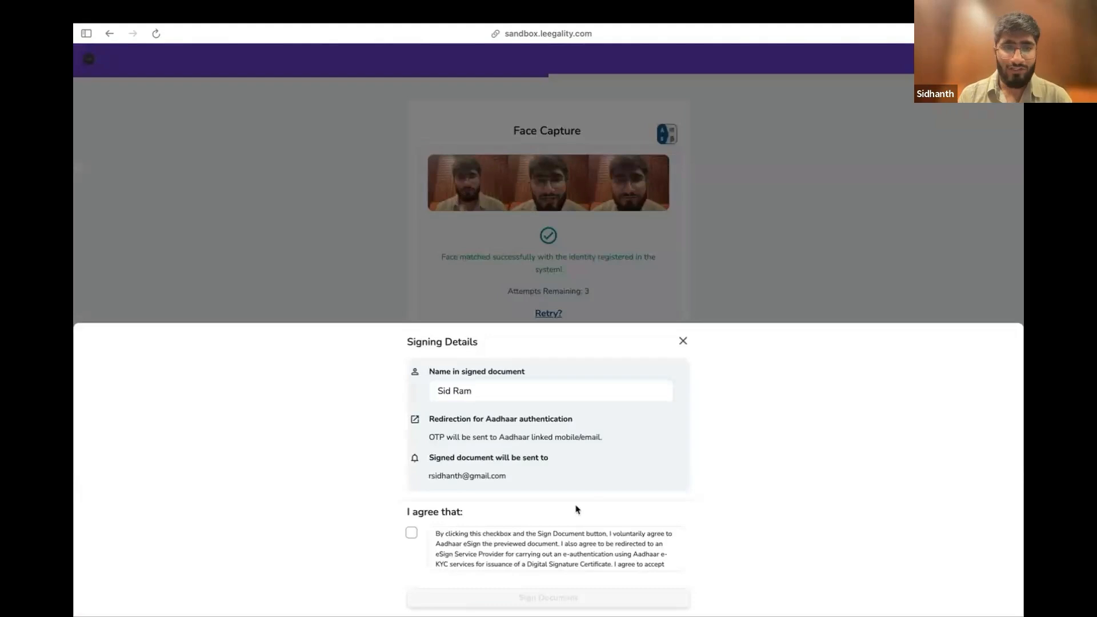
pyautogui.click(412, 534)
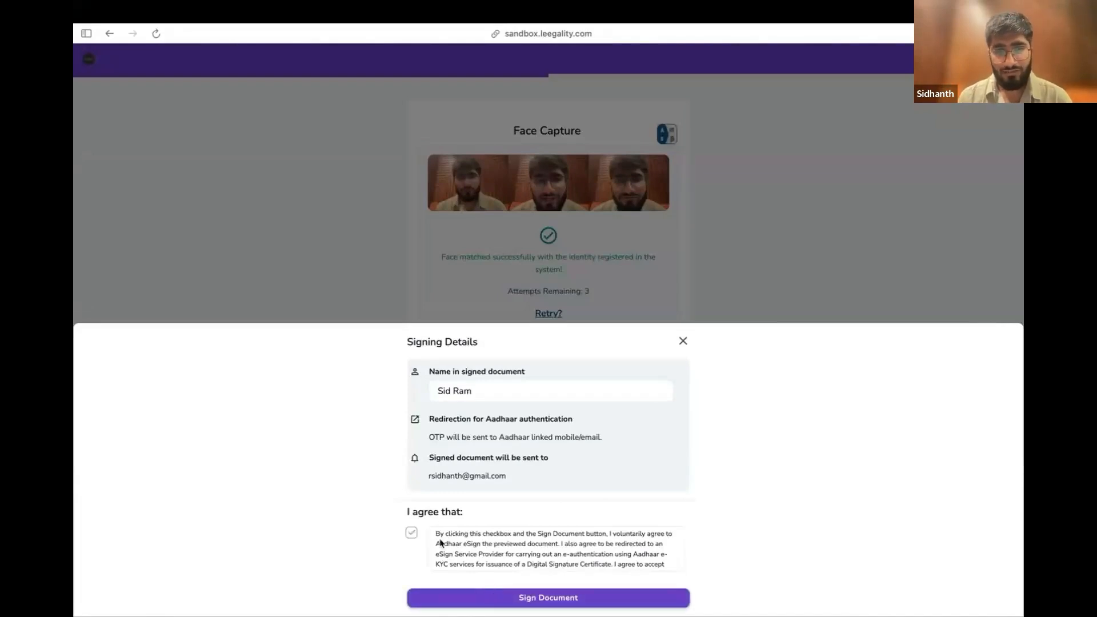
pyautogui.click(542, 598)
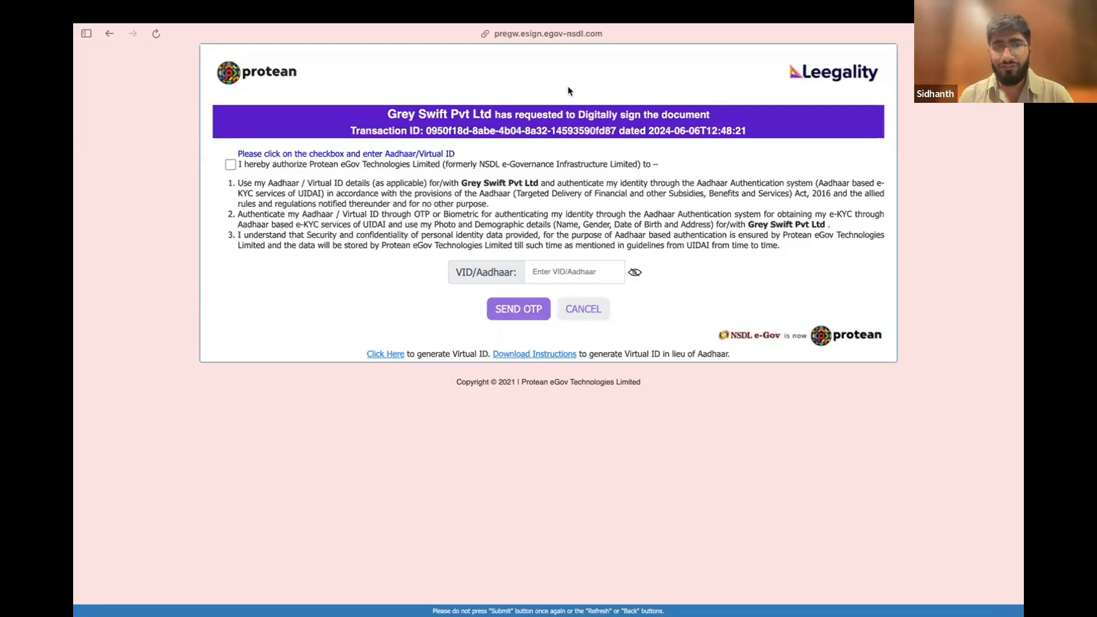
# Authorize Protean's Aadhaar authentication, enter the signer's Aadhaar number and request the OTP
pyautogui.click(230, 164)
pyautogui.click(578, 279)
pyautogui.write('11••••••••')
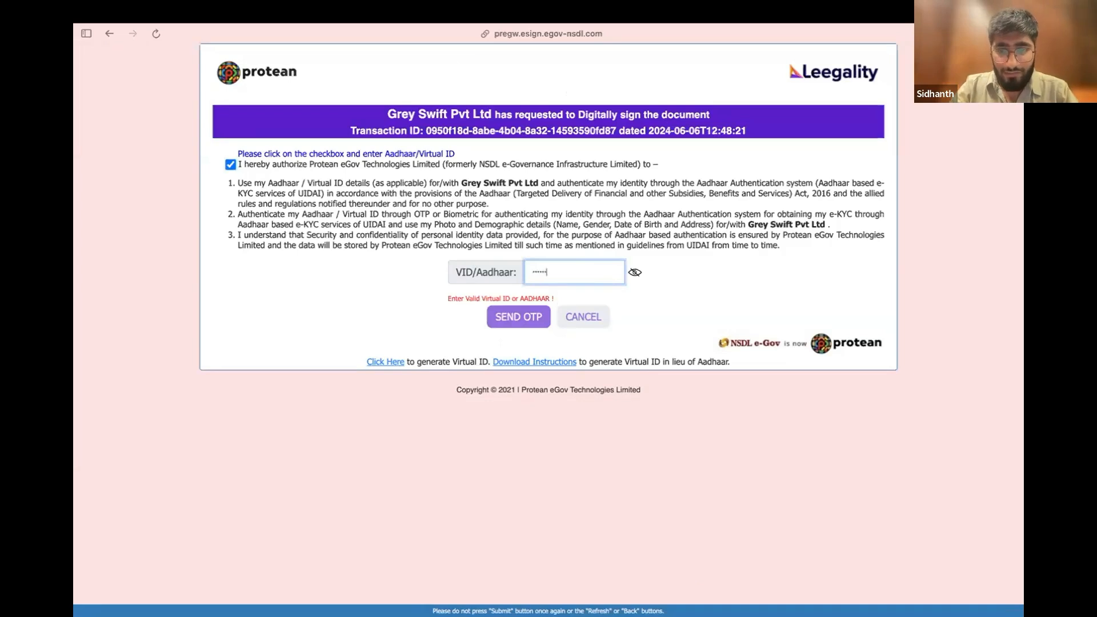
pyautogui.write('••')
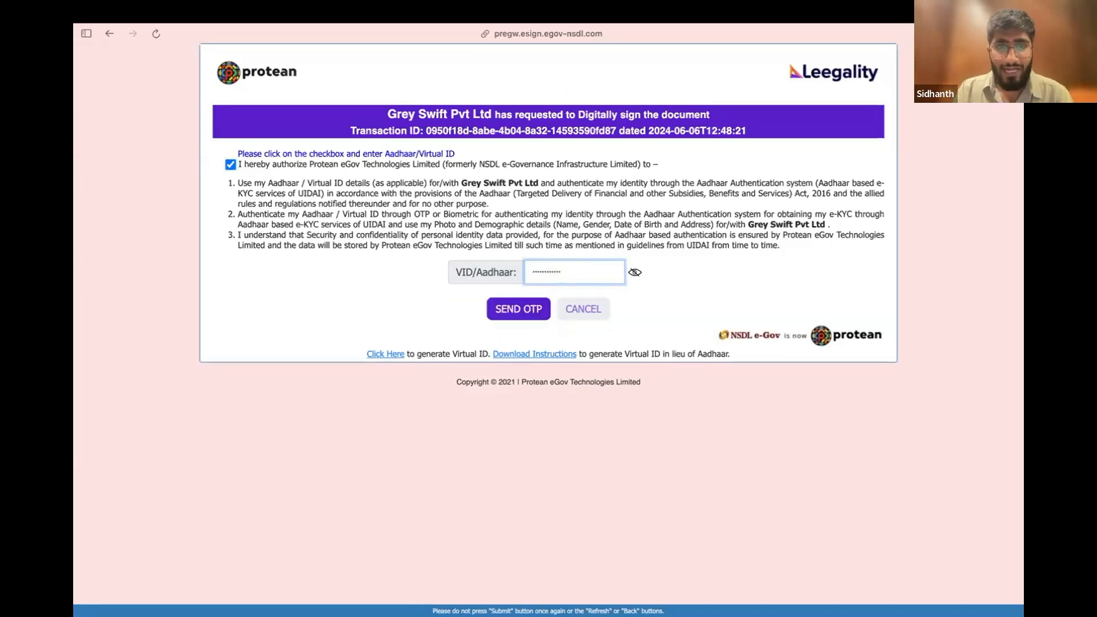
pyautogui.click(521, 308)
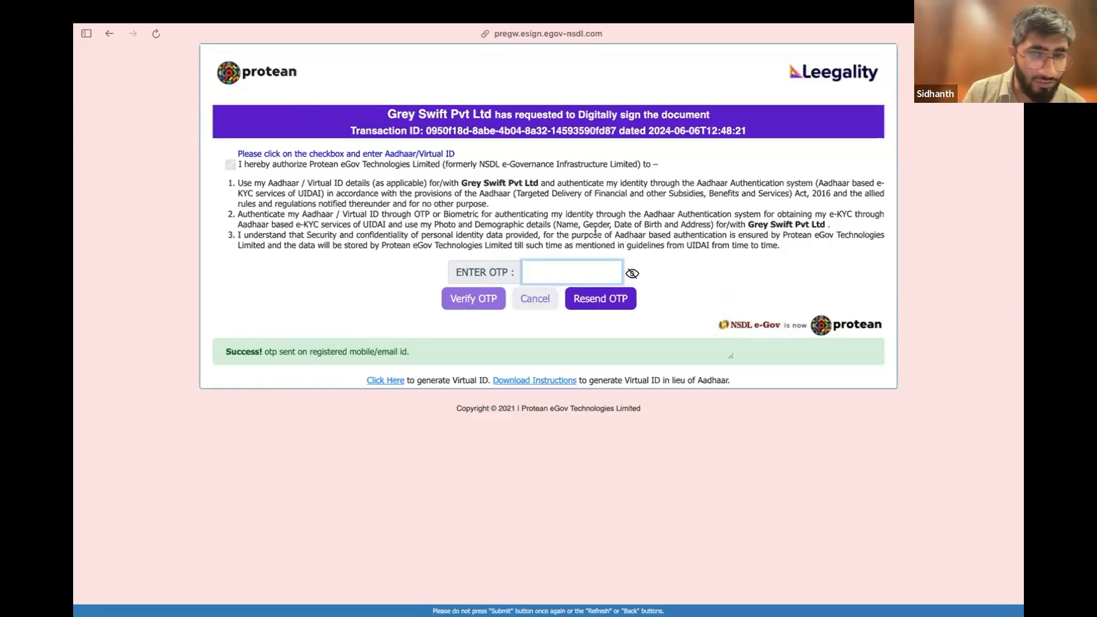
# Enter the Aadhaar OTP on the Protean eSign page and verify it to sign the document
pyautogui.write('••')
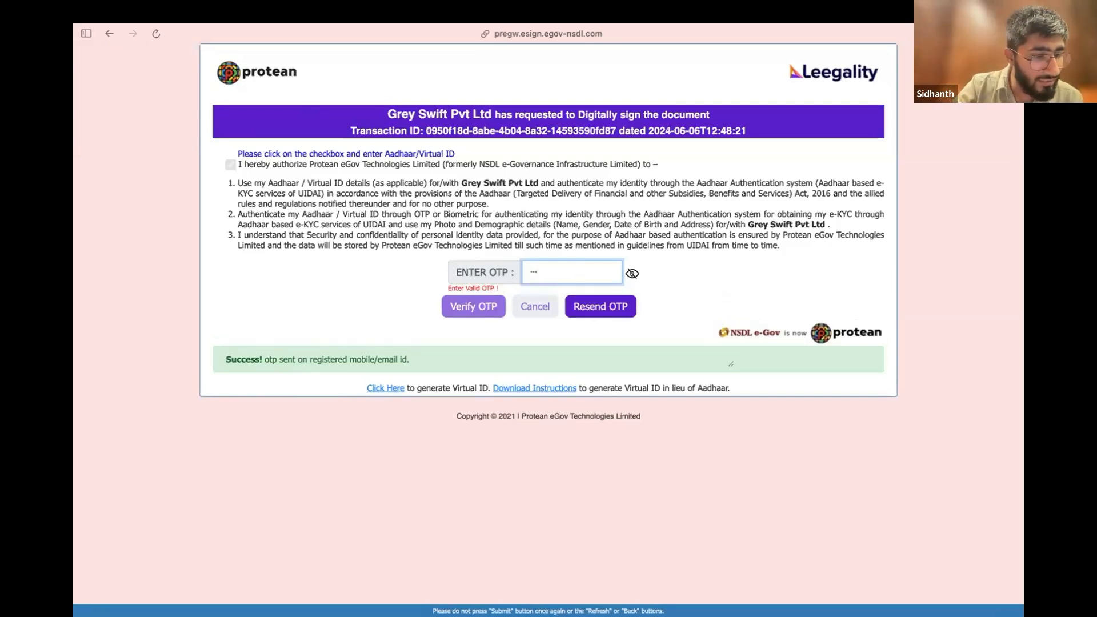
pyautogui.write('•••')
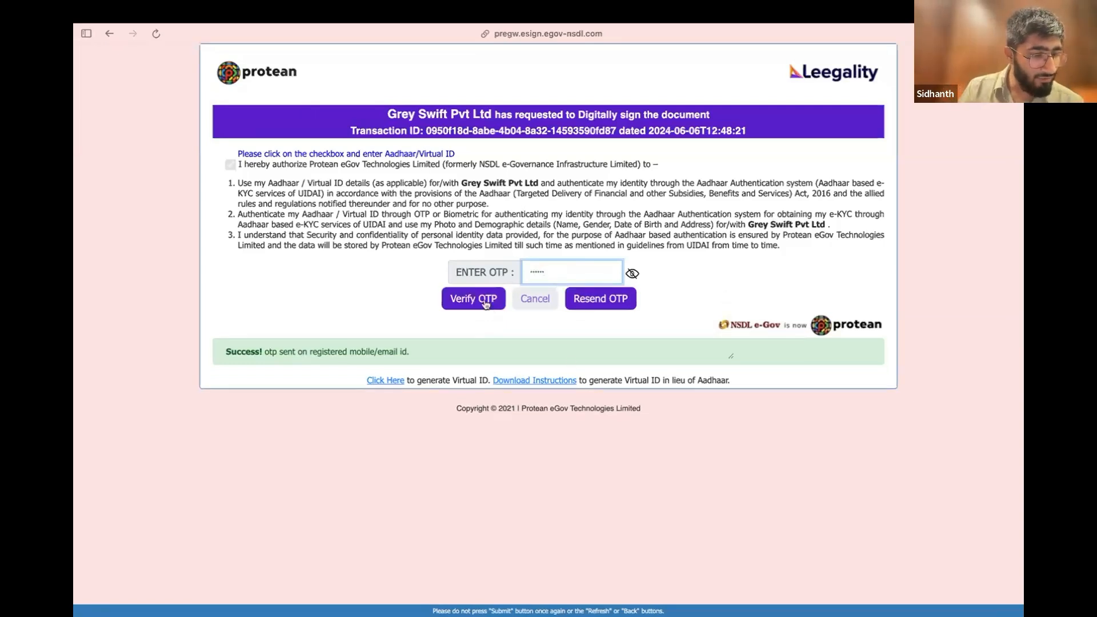
pyautogui.click(485, 301)
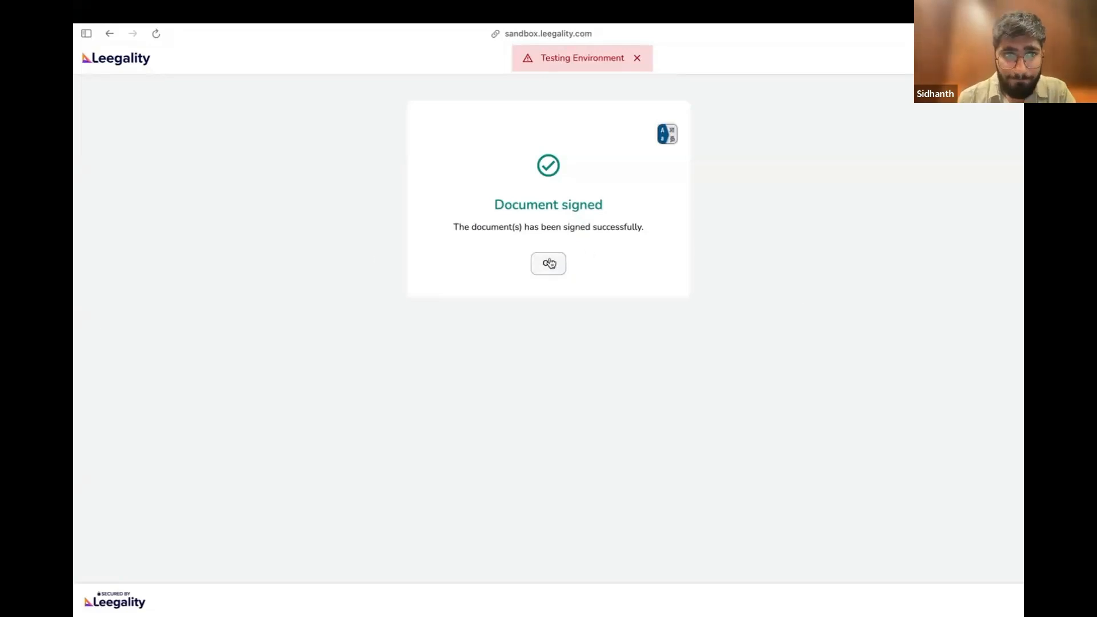
# Switch to the New Dashboard Sandbox and refresh the KFS_Customer Three document page to check its signing status
pyautogui.moveTo(75, 309)
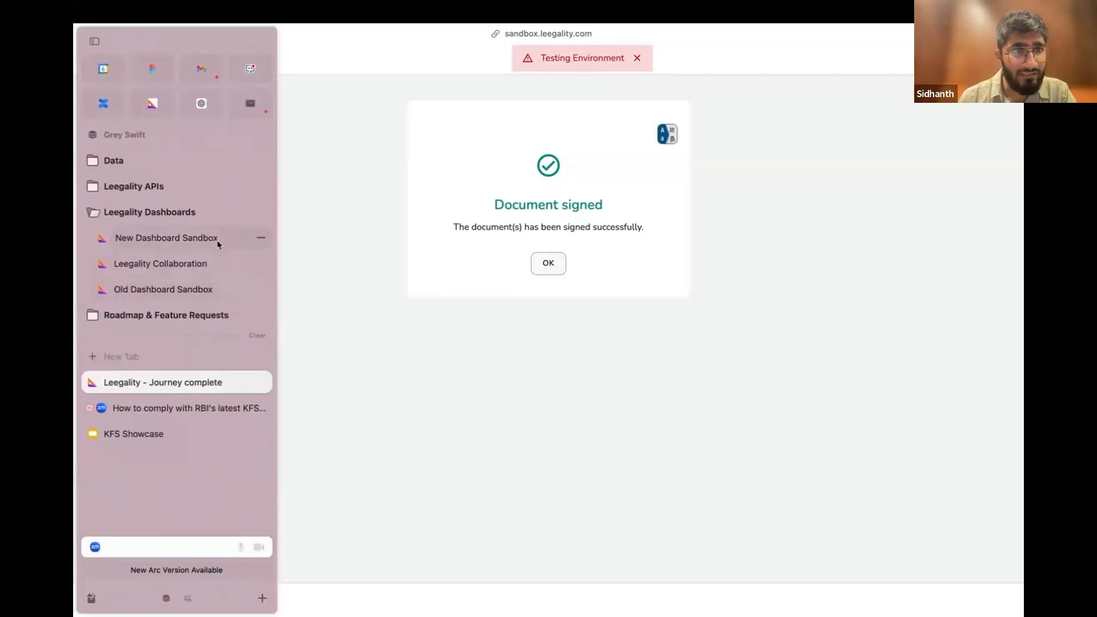
pyautogui.click(217, 244)
pyautogui.press('super+r')
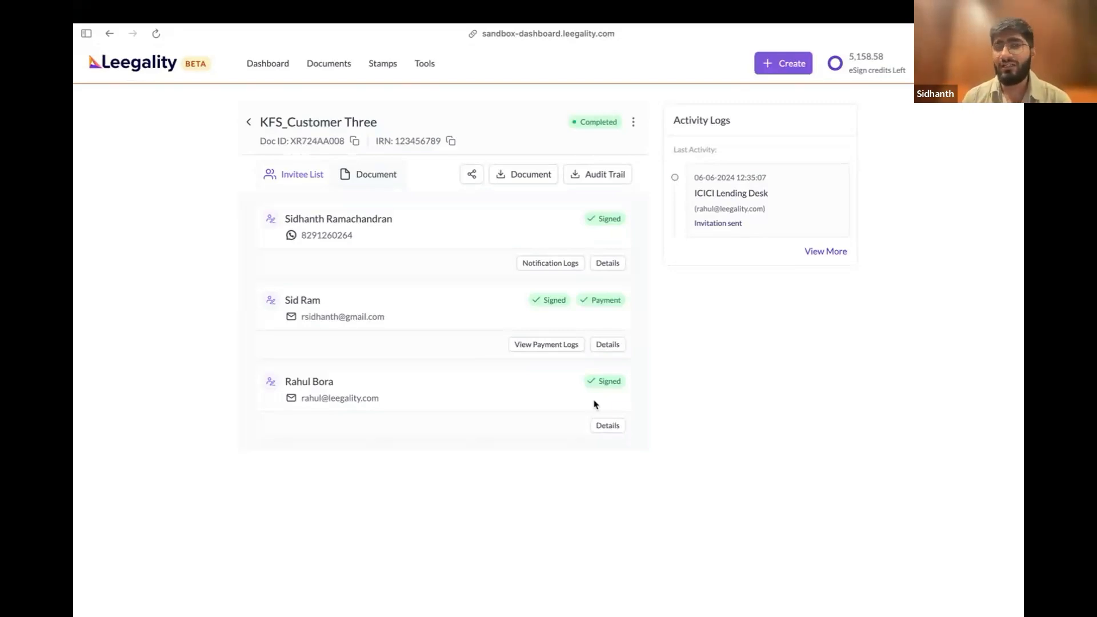
# Switch to the Leegality chat in WhatsApp and download the audit trail PDF for KFS_Customer Three
pyautogui.moveTo(73, 320)
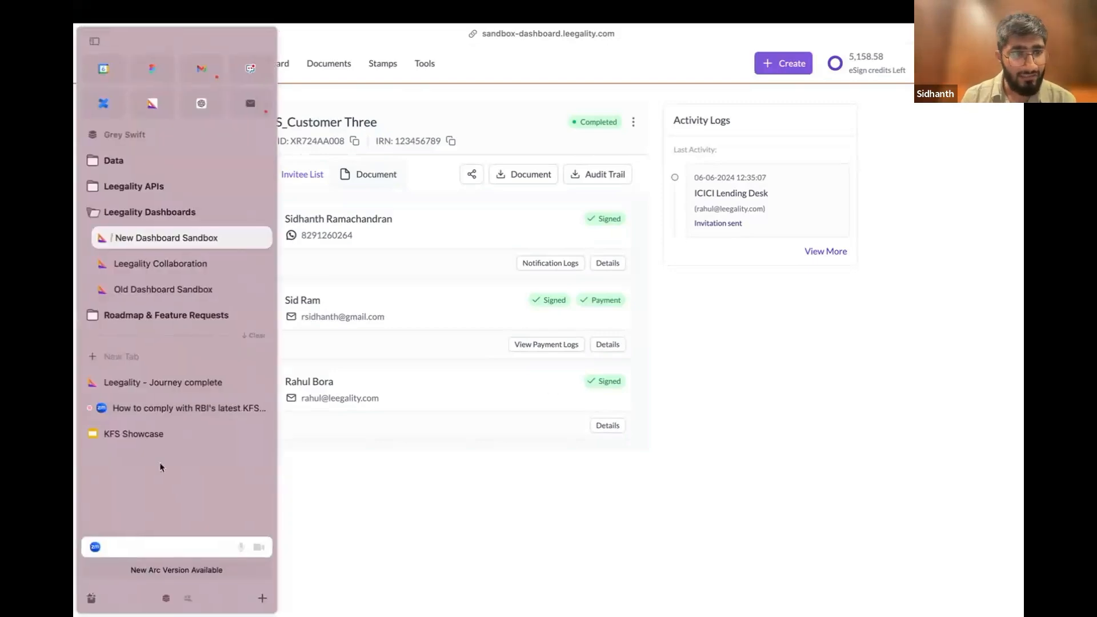
pyautogui.click(159, 451)
pyautogui.click(166, 333)
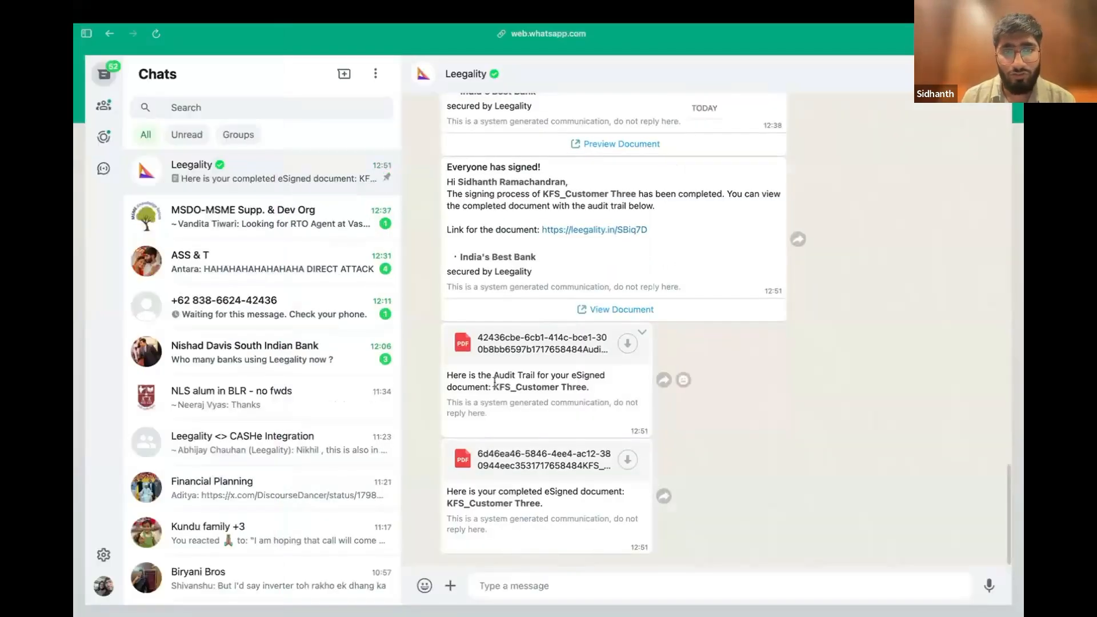
pyautogui.scroll(-2, 766, 440)
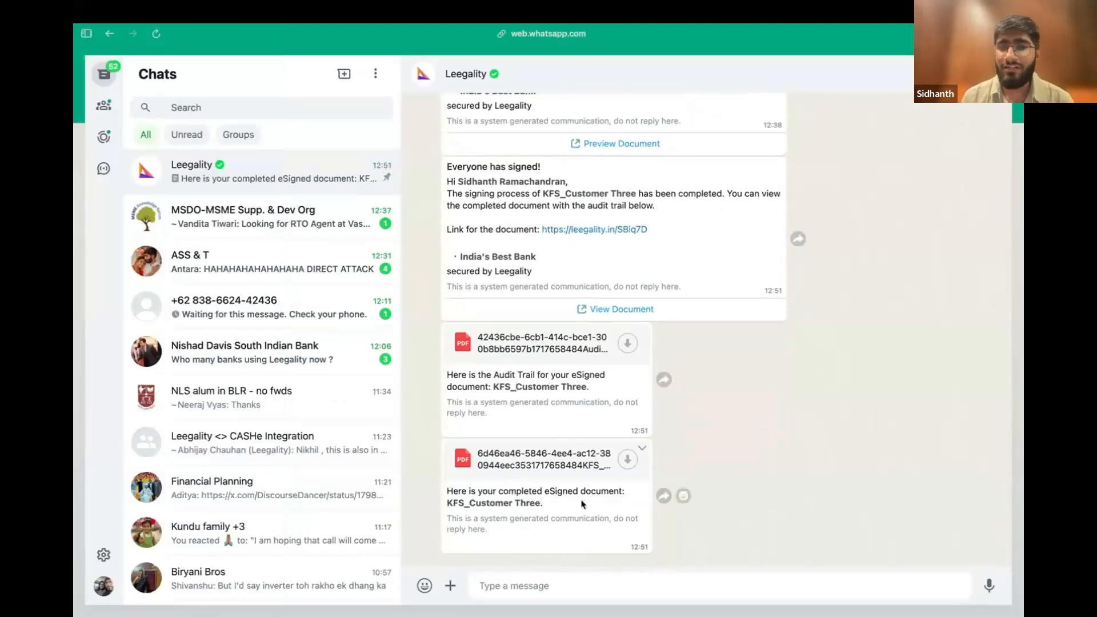
pyautogui.click(627, 344)
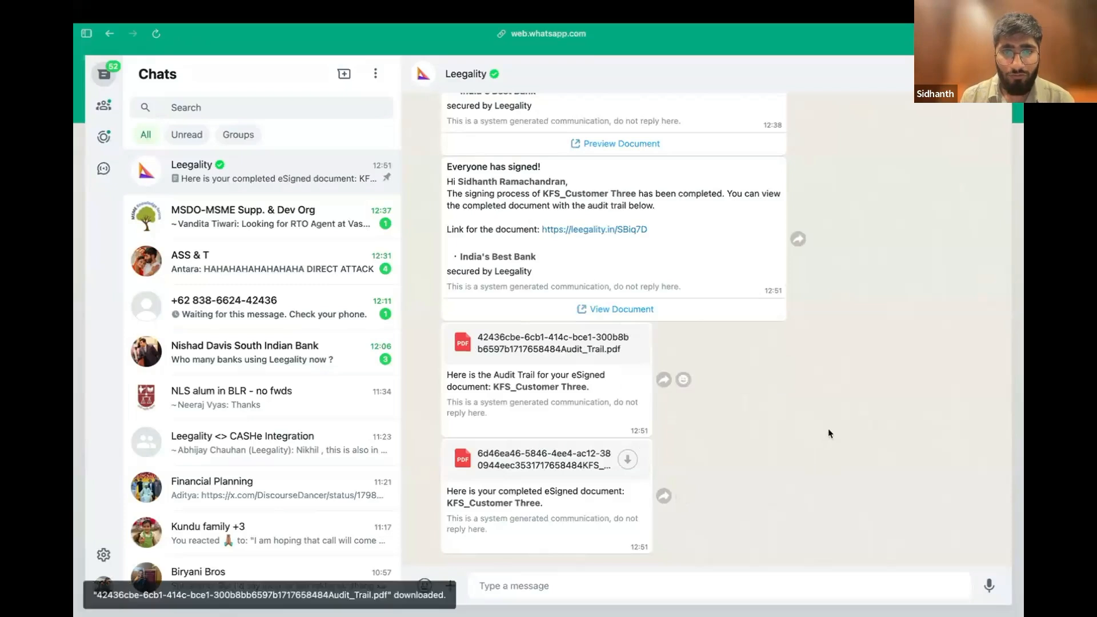
# View the Audit Trail (14).pdf file in Acrobat Reader and close the All tools pane
pyautogui.click(108, 542)
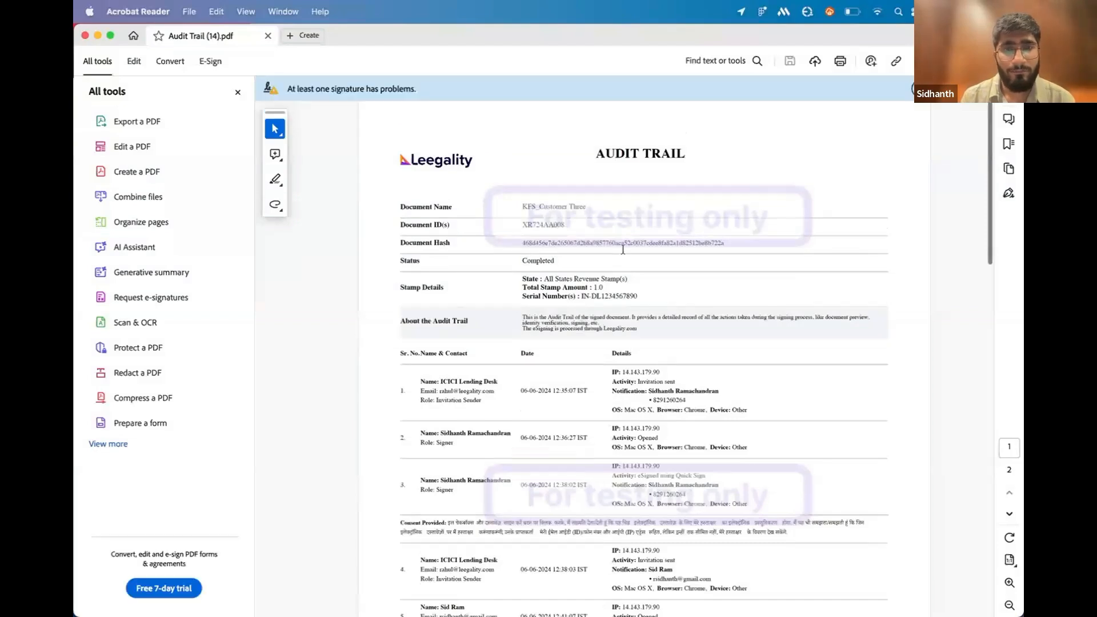
pyautogui.scroll(5, 657, 242)
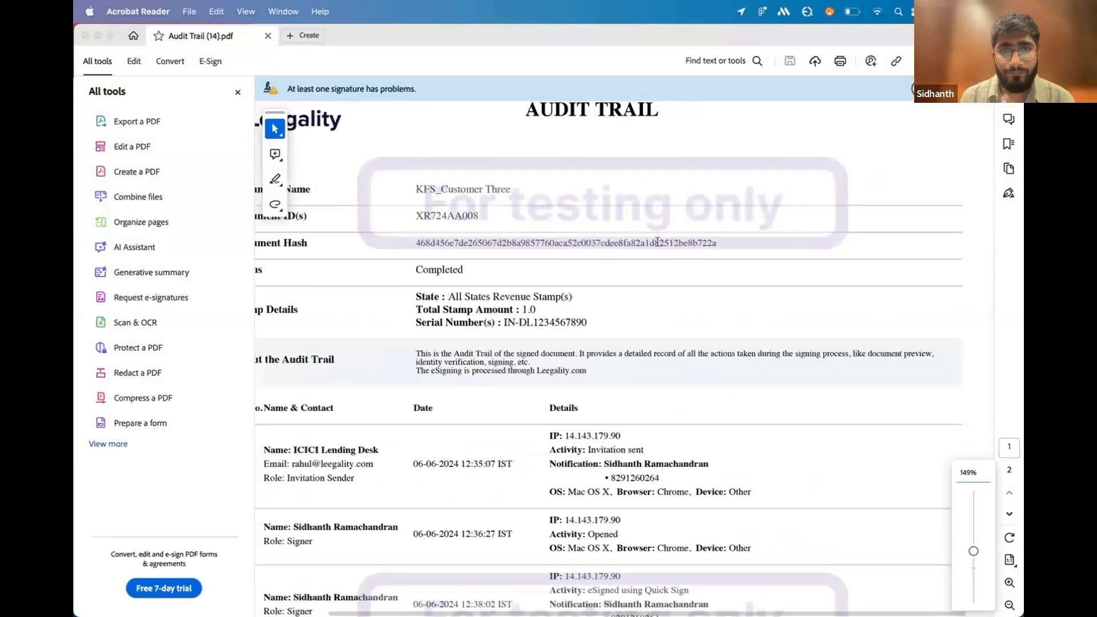
pyautogui.scroll(-3, 657, 241)
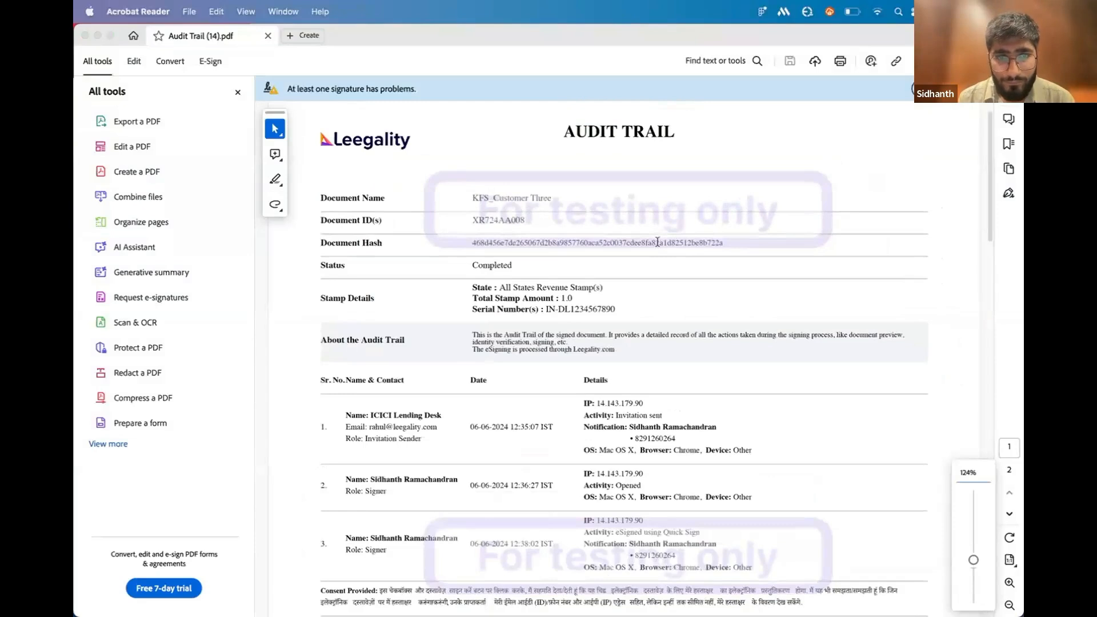
pyautogui.scroll(-2, 657, 241)
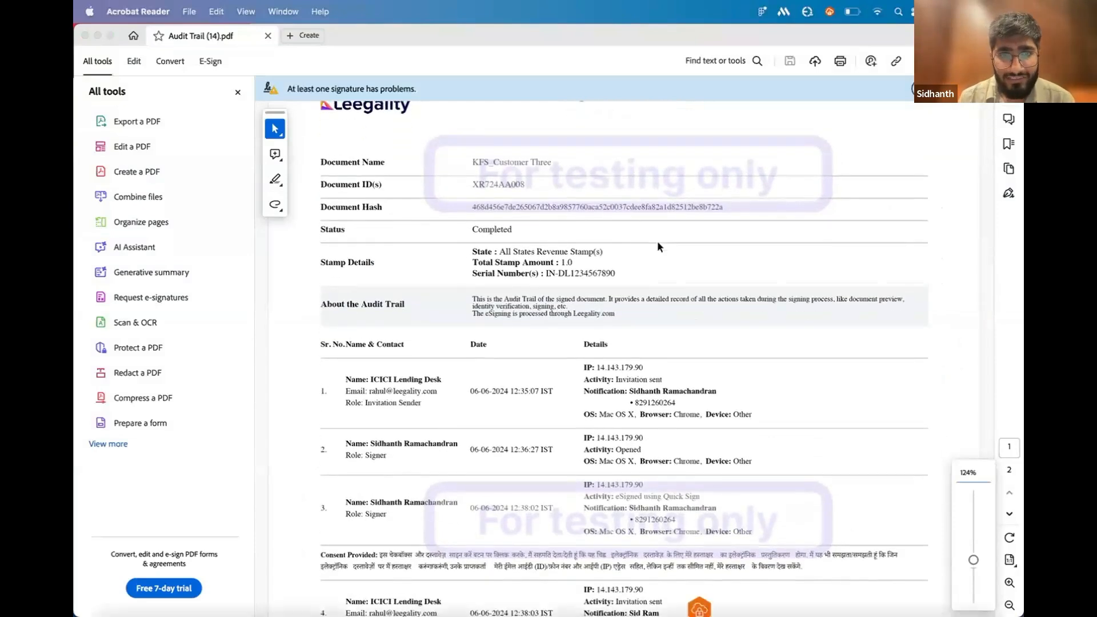
pyautogui.scroll(4, 657, 243)
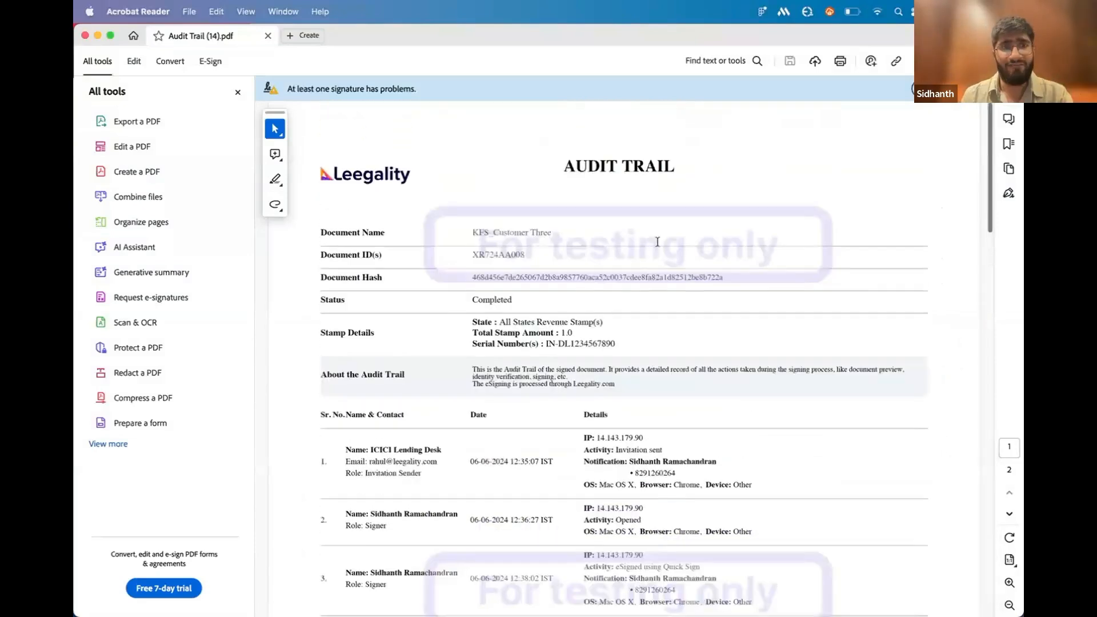
pyautogui.click(238, 93)
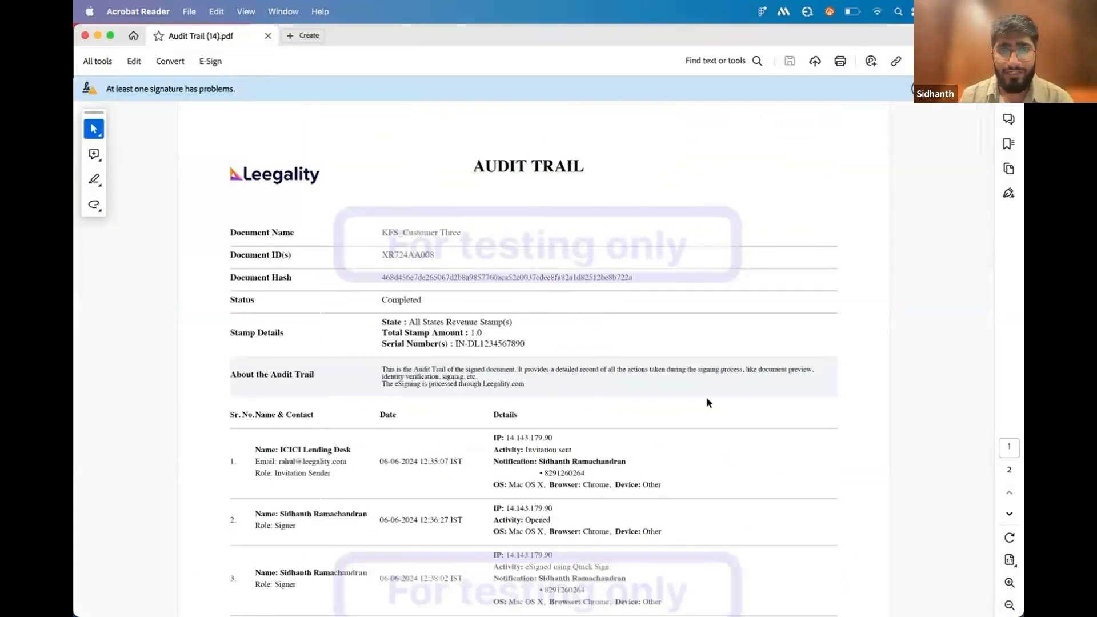
# Examine the audit trail's document and stamp details, the first signer's entries and the Hindi consent text recorded for that signer
pyautogui.scroll(-5, 706, 399)
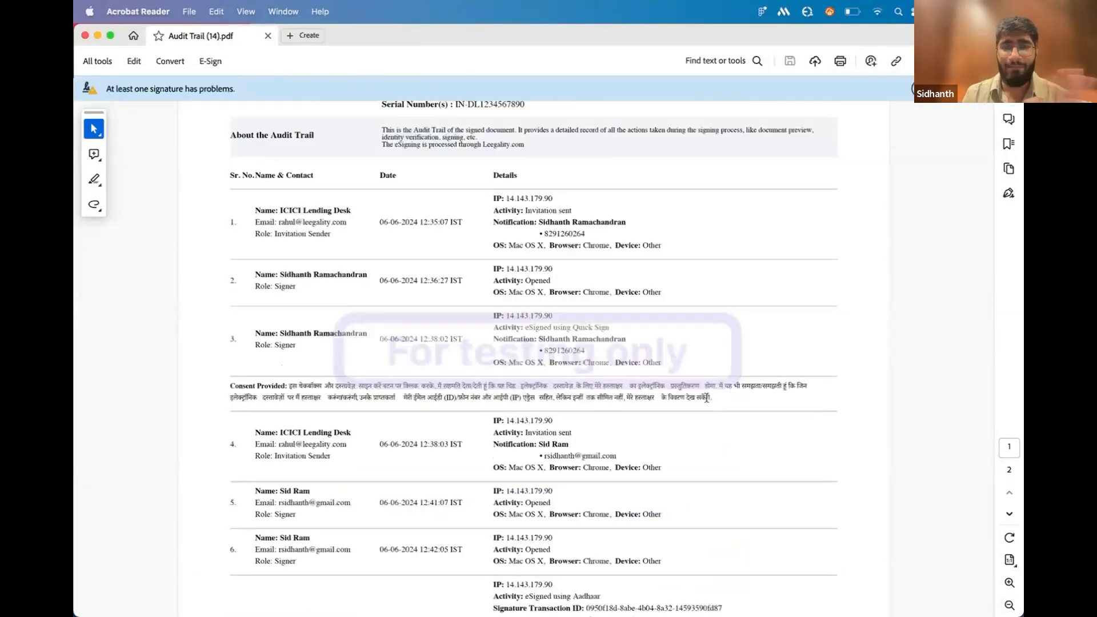
pyautogui.scroll(3, 706, 398)
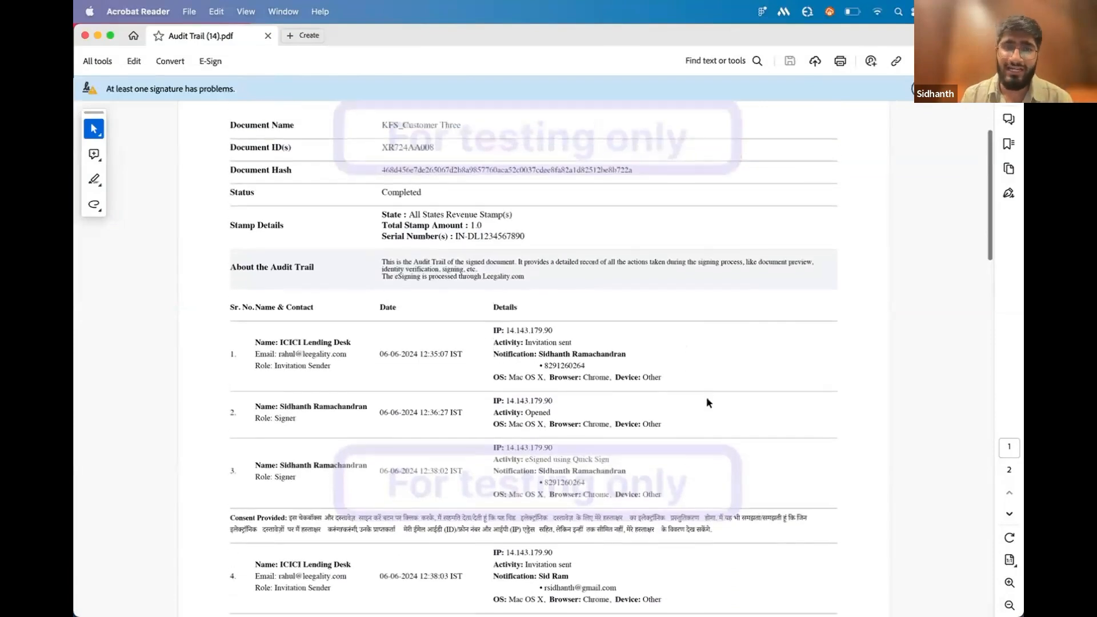
pyautogui.scroll(2, 497, 391)
pyautogui.scroll(-4, 497, 390)
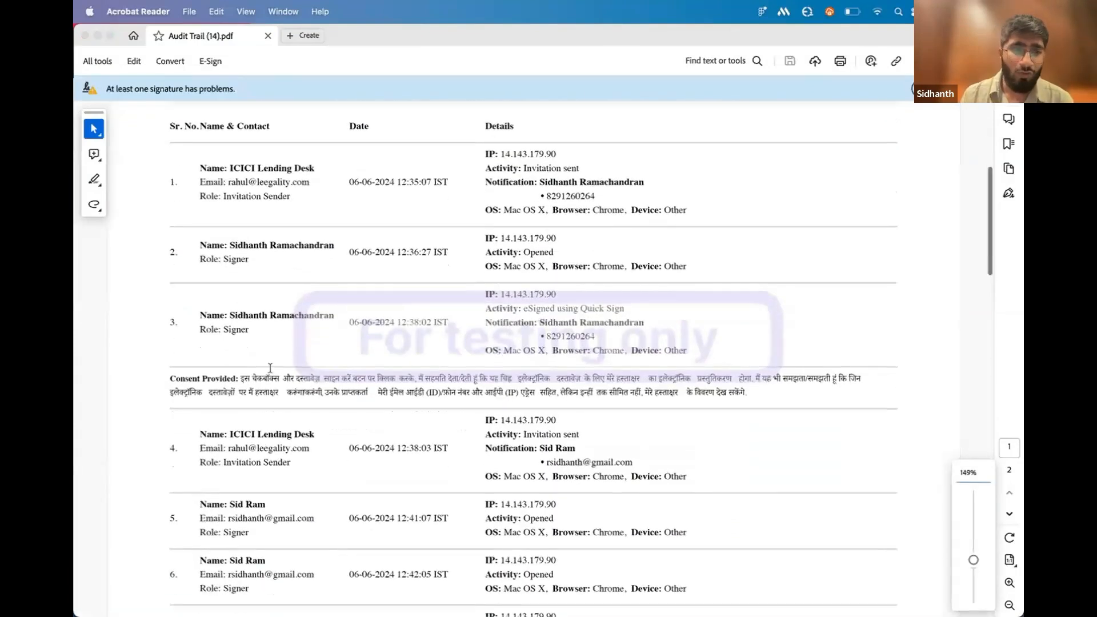
pyautogui.click(172, 382)
pyautogui.moveTo(171, 380); pyautogui.dragTo(238, 407)
pyautogui.click(194, 389)
pyautogui.scroll(1, 194, 388)
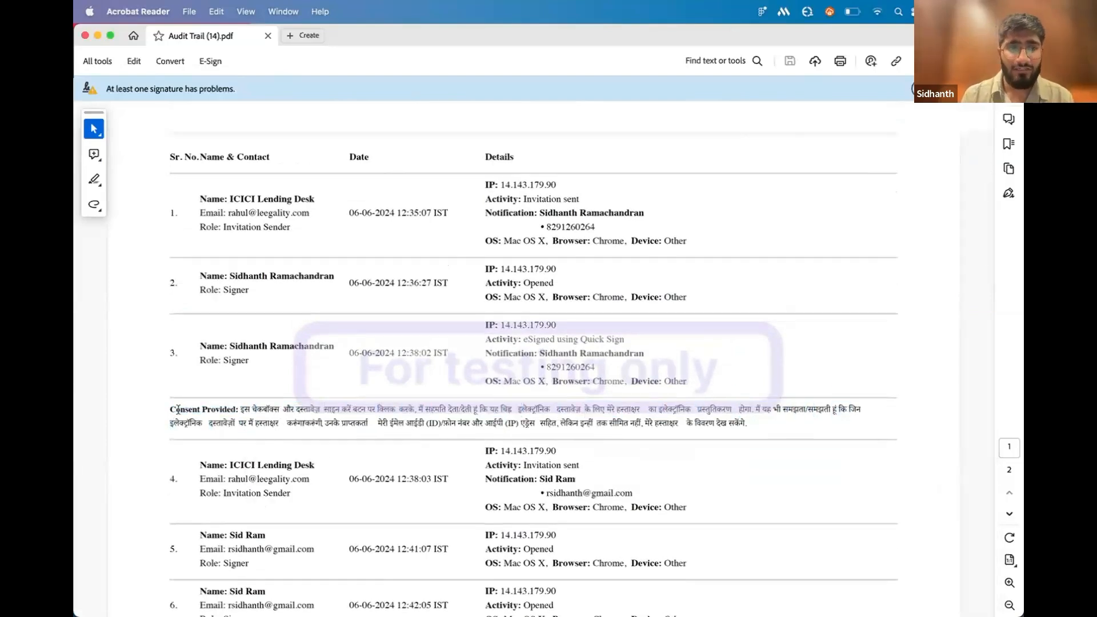
pyautogui.scroll(2, 179, 413)
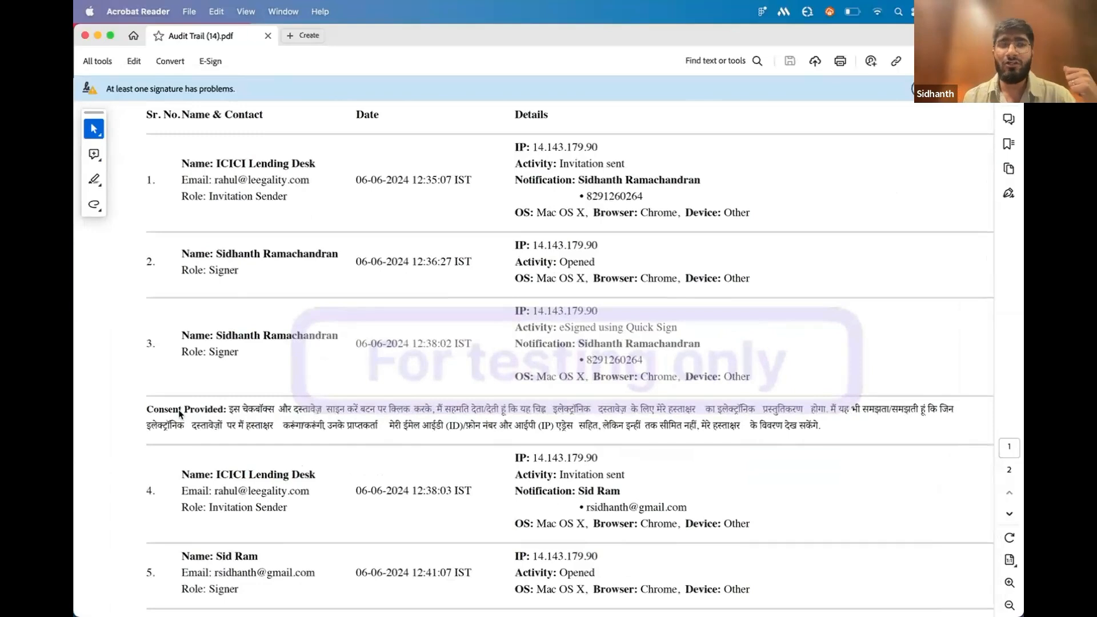
pyautogui.scroll(2, 180, 413)
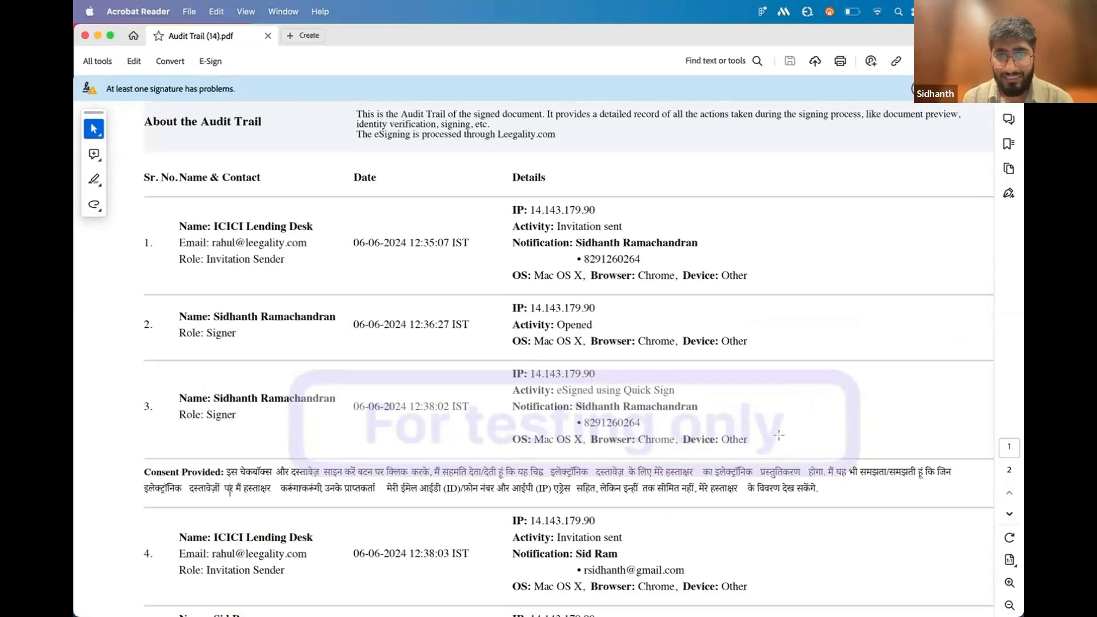
# Review the second signer's Aadhaar eSign entry with payment, face captures, certificate details and consent, and the audit trail's remaining entries
pyautogui.scroll(-3, 588, 467)
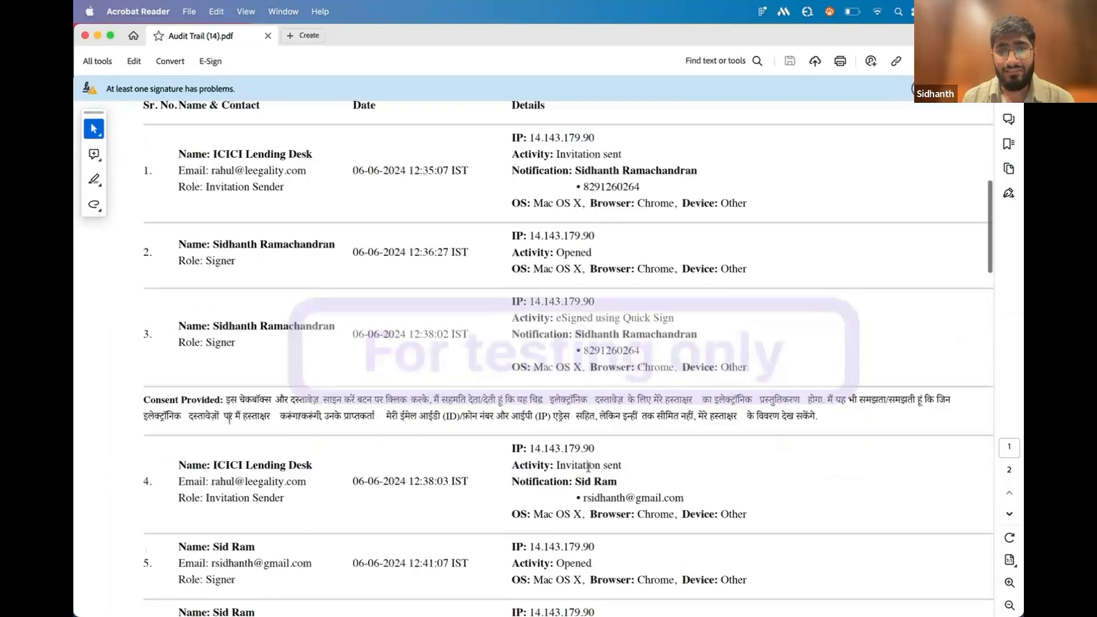
pyautogui.scroll(-4, 589, 468)
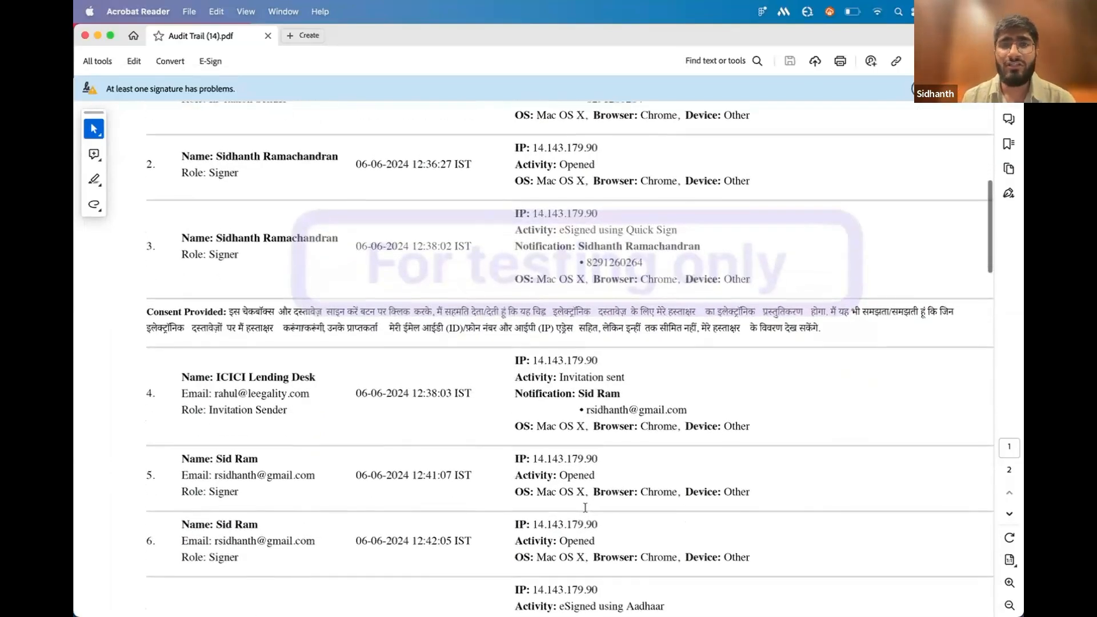
pyautogui.scroll(-6, 585, 508)
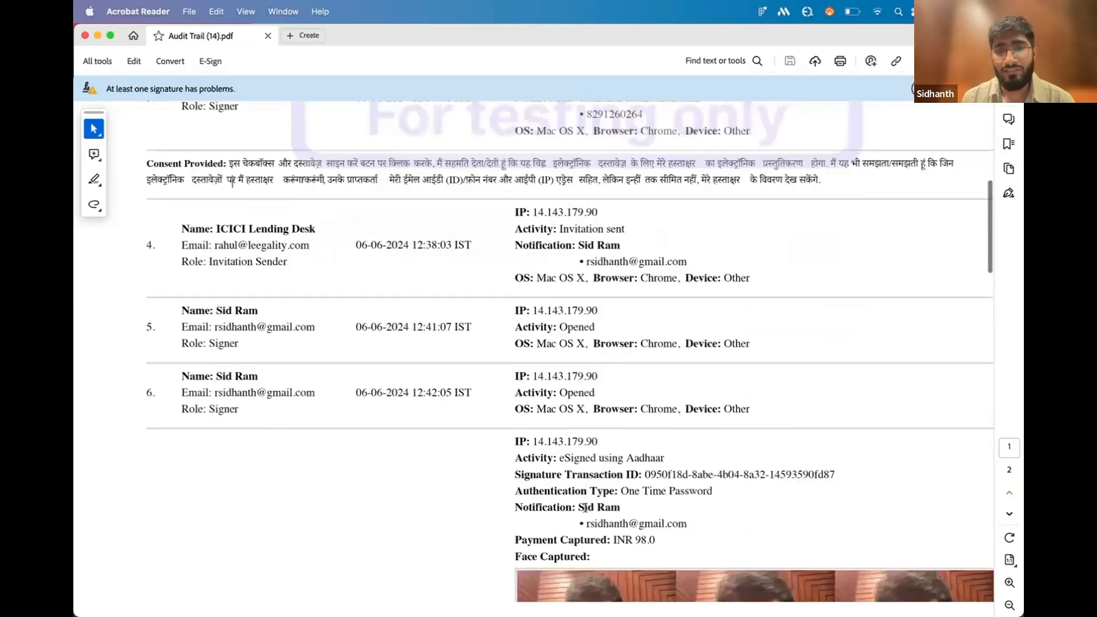
pyautogui.scroll(-13, 585, 507)
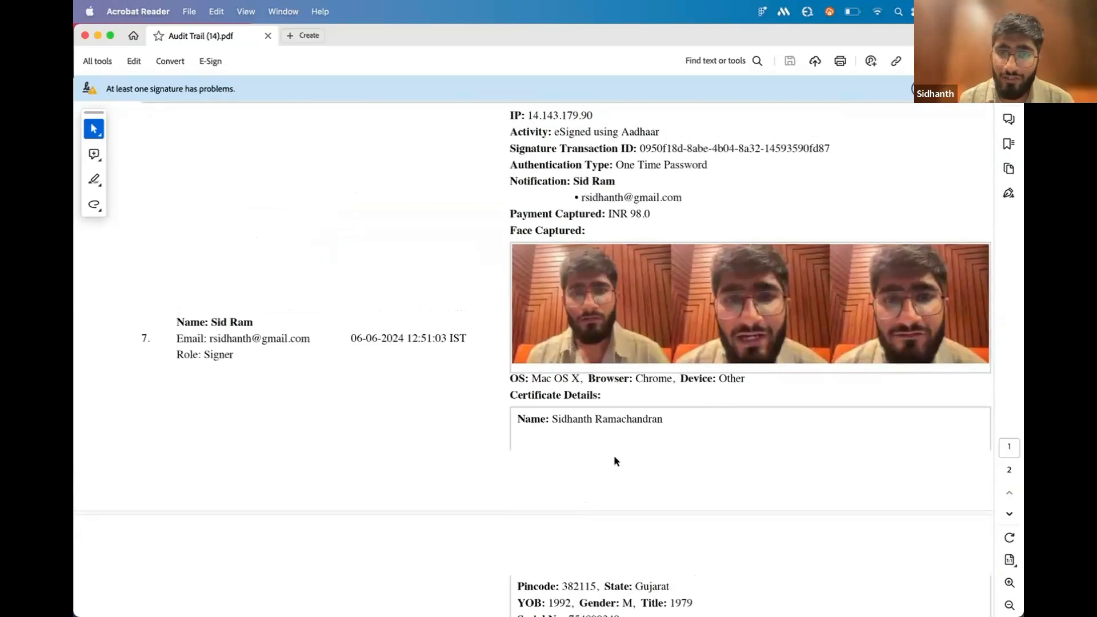
pyautogui.scroll(-10, 614, 455)
pyautogui.scroll(4, 614, 455)
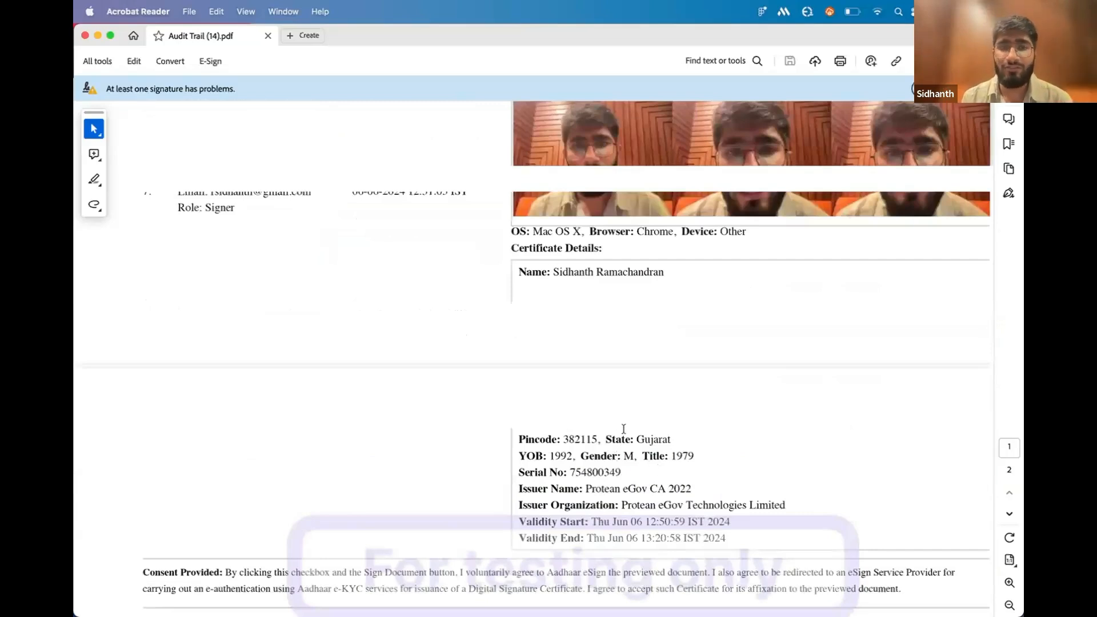
pyautogui.scroll(-3, 622, 430)
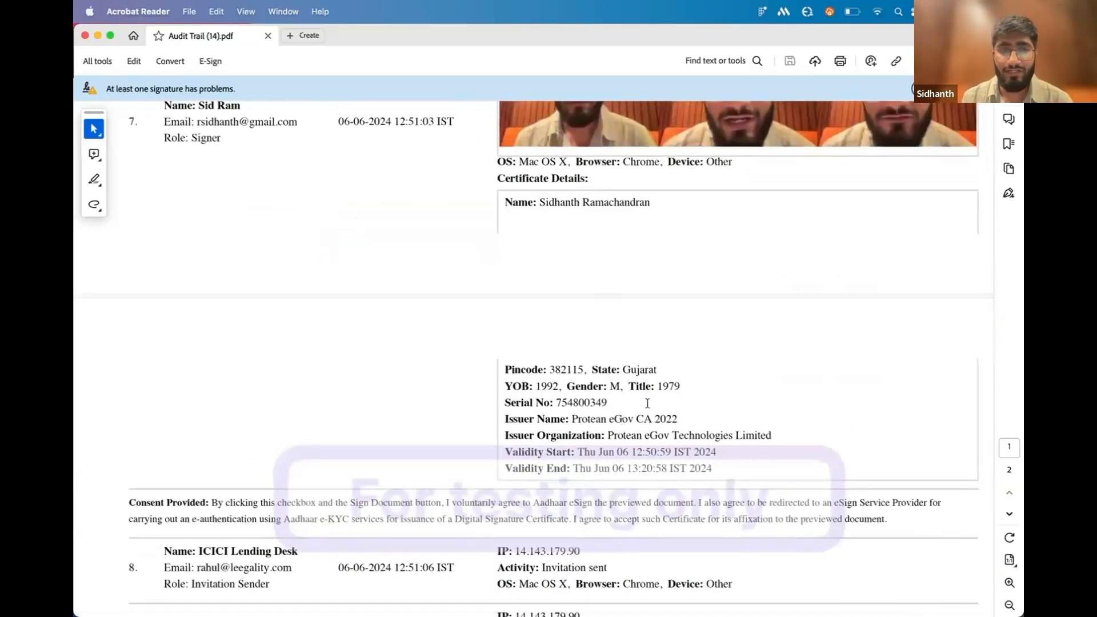
pyautogui.scroll(-20, 628, 366)
pyautogui.scroll(-17, 647, 404)
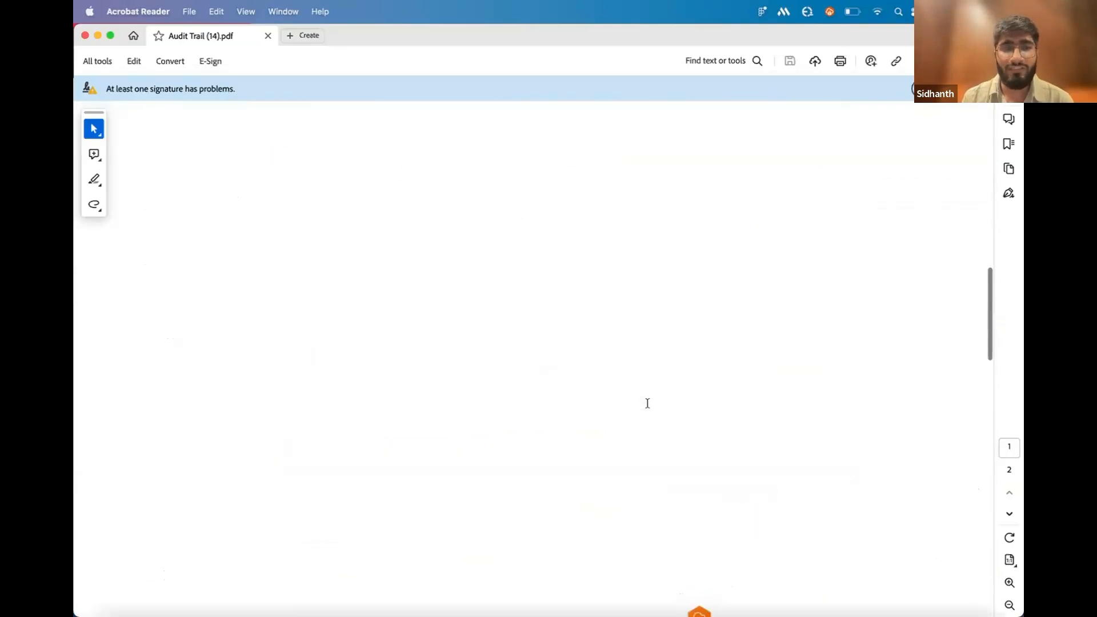
pyautogui.scroll(-8, 648, 403)
pyautogui.scroll(10, 558, 366)
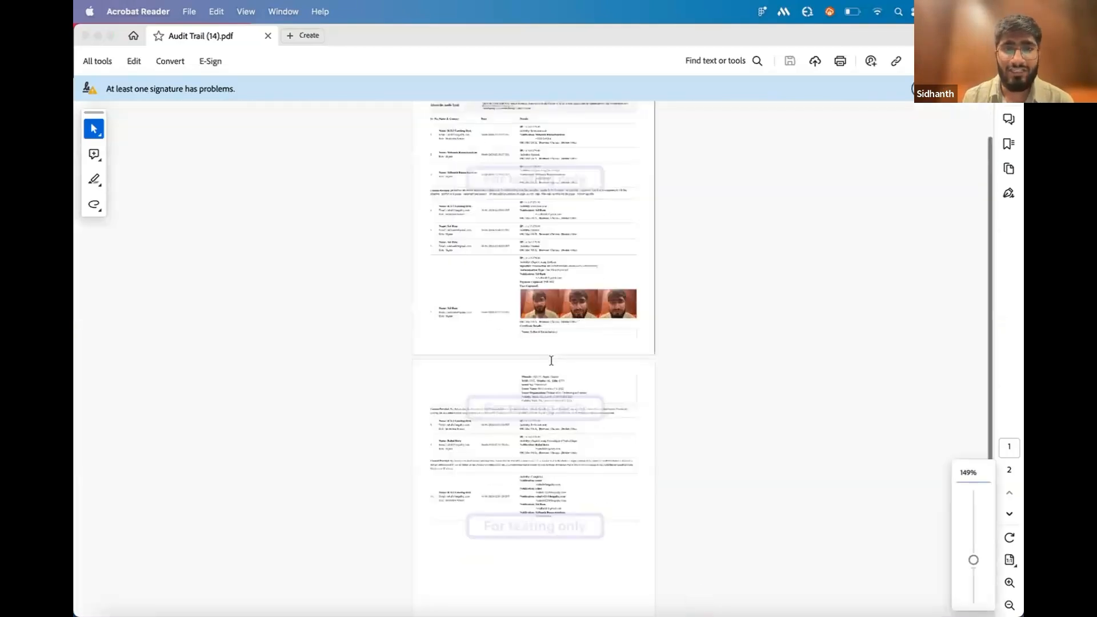
pyautogui.scroll(20, 551, 358)
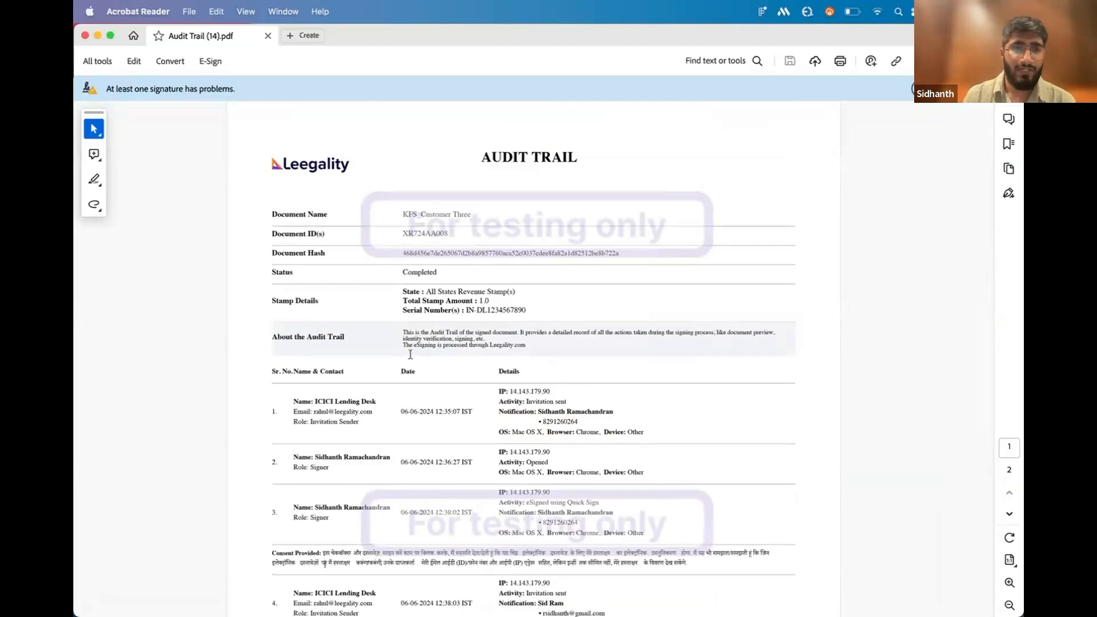
# Return to the KFS_Customer Three page of the Leegality dashboard in Arc and expand its activity logs
pyautogui.hotkey('ctrl', 'Up')
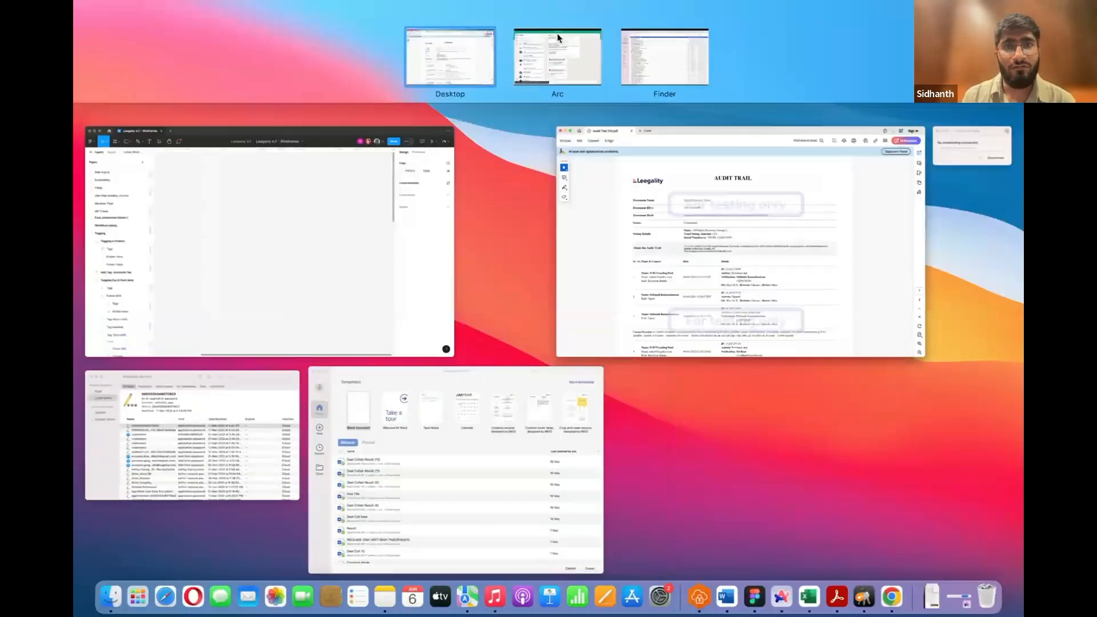
pyautogui.click(558, 36)
pyautogui.moveTo(74, 258)
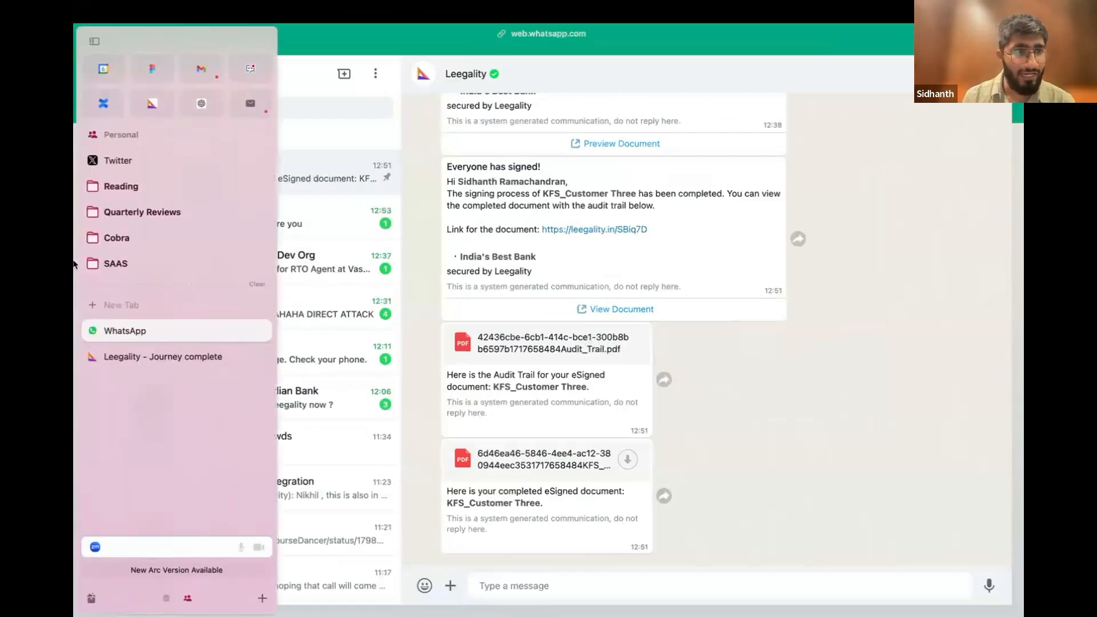
pyautogui.hscroll(-5, 142, 421)
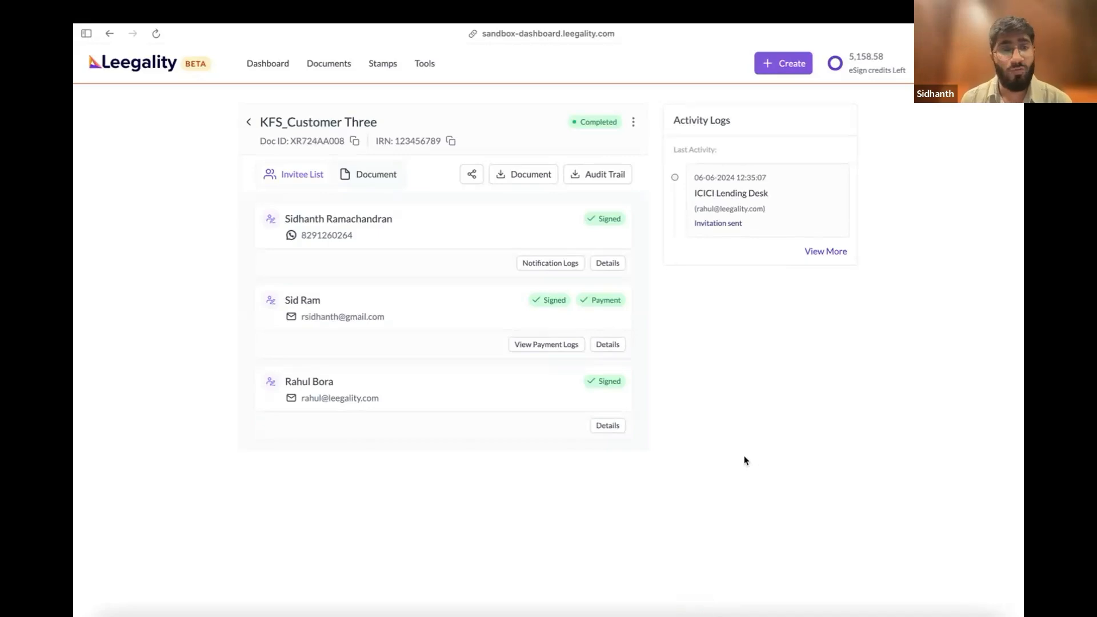
pyautogui.moveTo(77, 307)
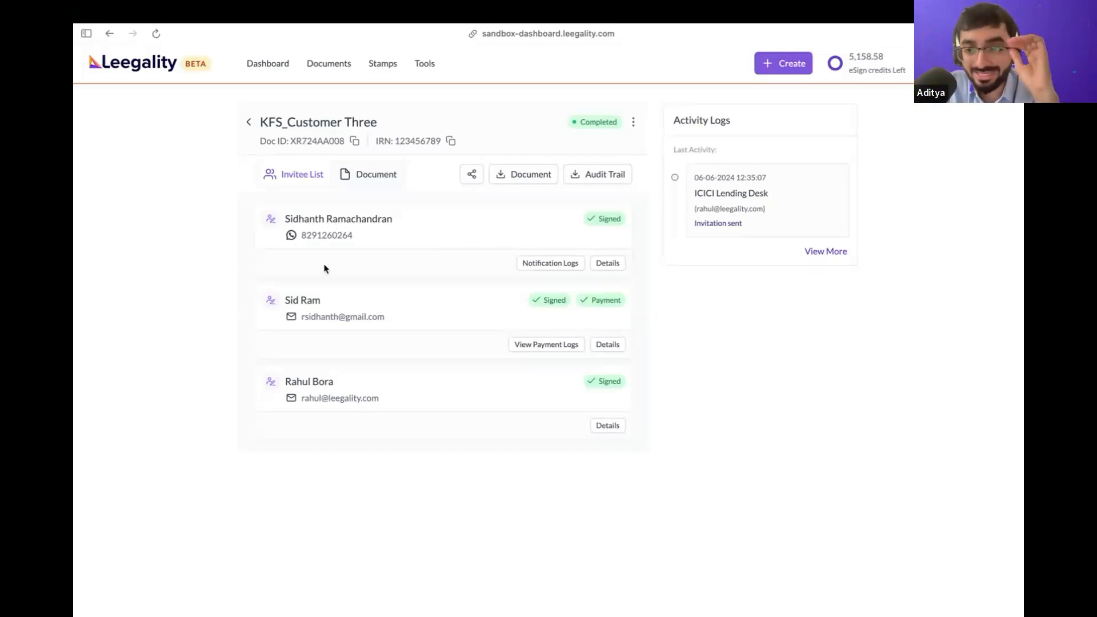
pyautogui.click(826, 251)
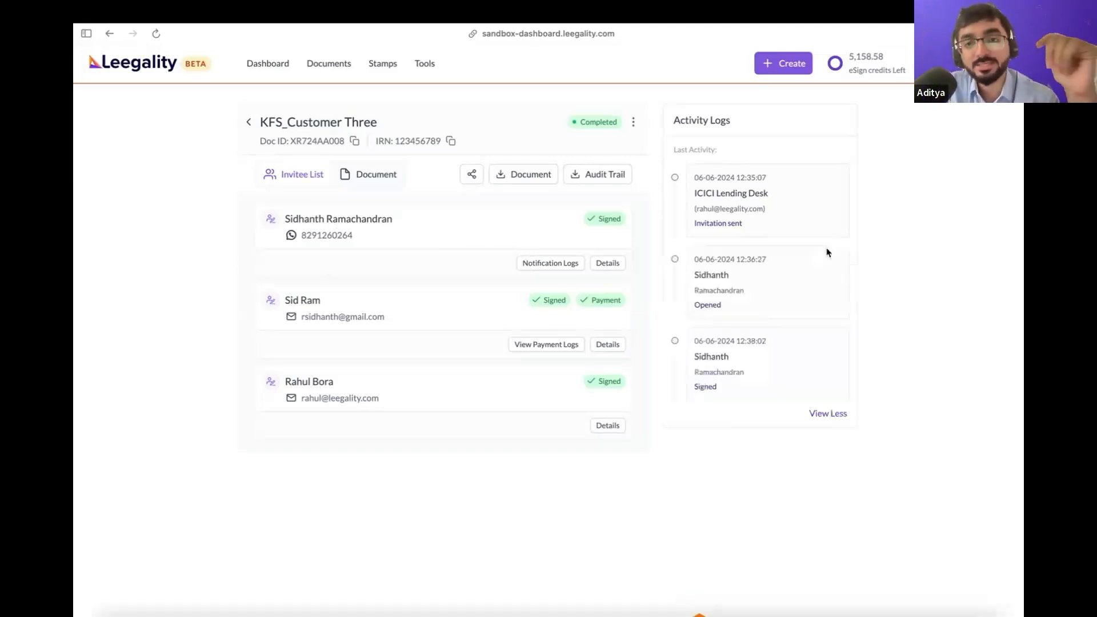
# Look through the activity logs of the KFS_Customer Three document at a larger page zoom
pyautogui.scroll(-5, 747, 372)
pyautogui.scroll(5, 745, 374)
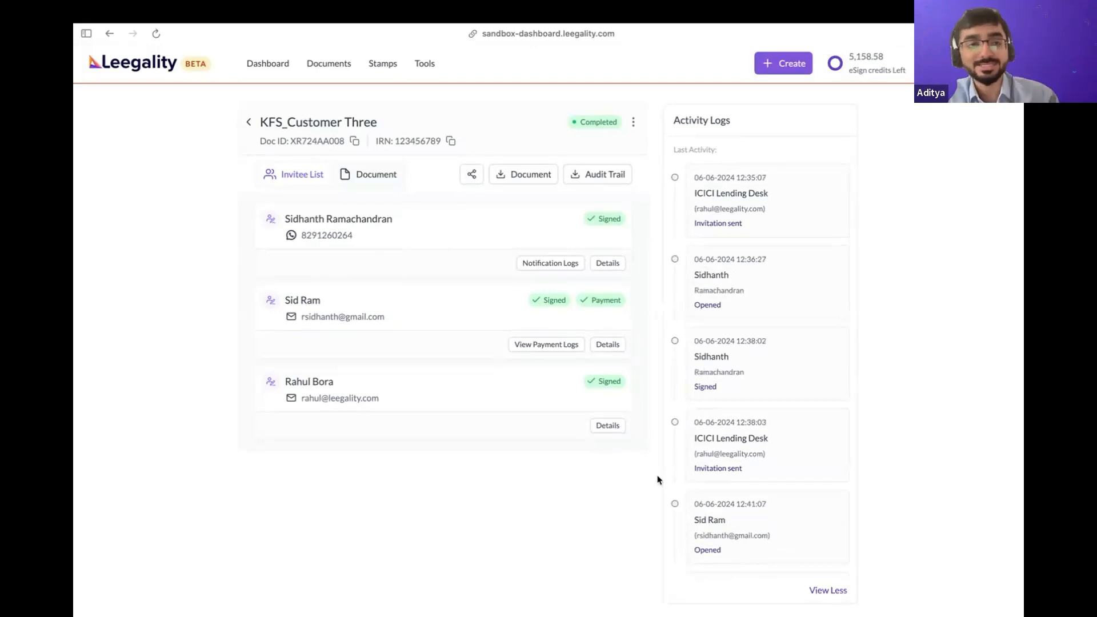
pyautogui.press('super+equal')
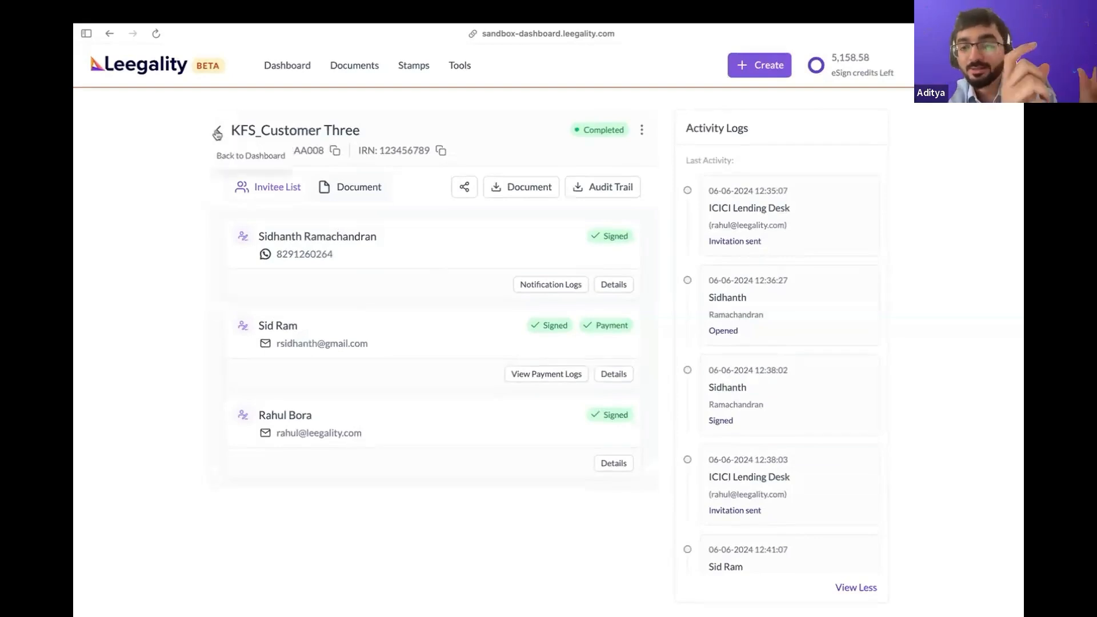
# Open the Workflows list and search it for "Key" to find the Key Fact Statement workflows
pyautogui.click(466, 70)
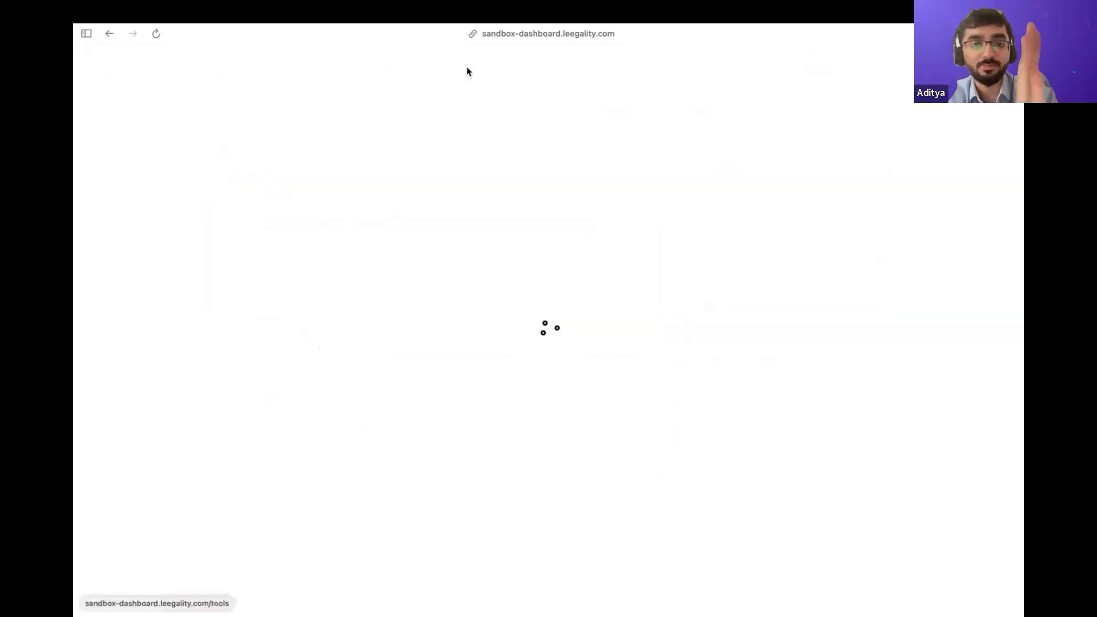
pyautogui.click(143, 177)
pyautogui.click(342, 189)
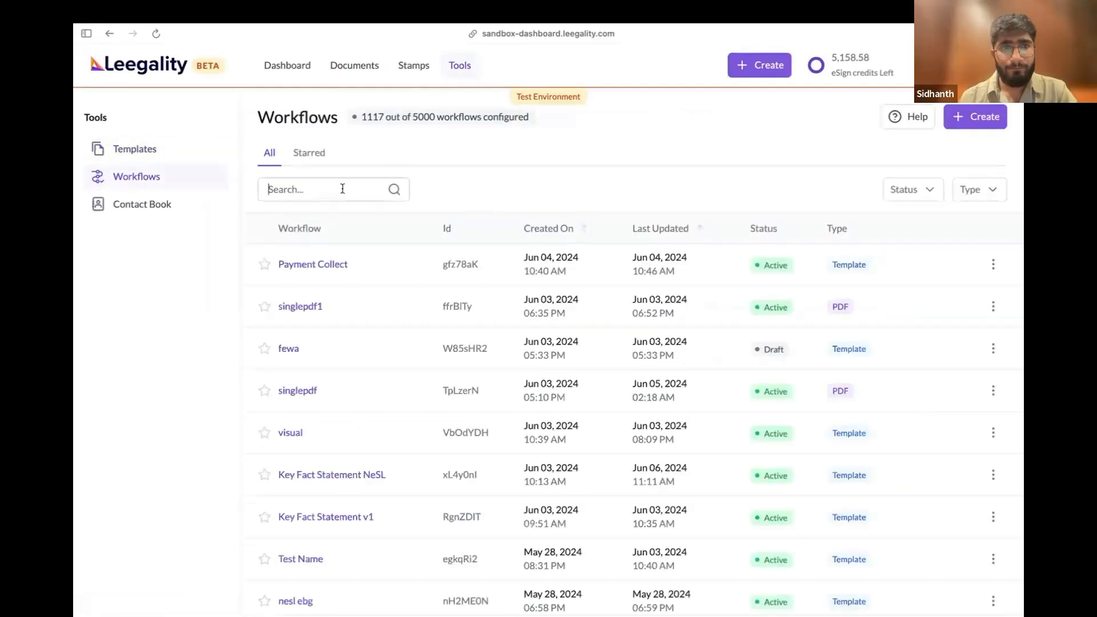
pyautogui.write('KFS')
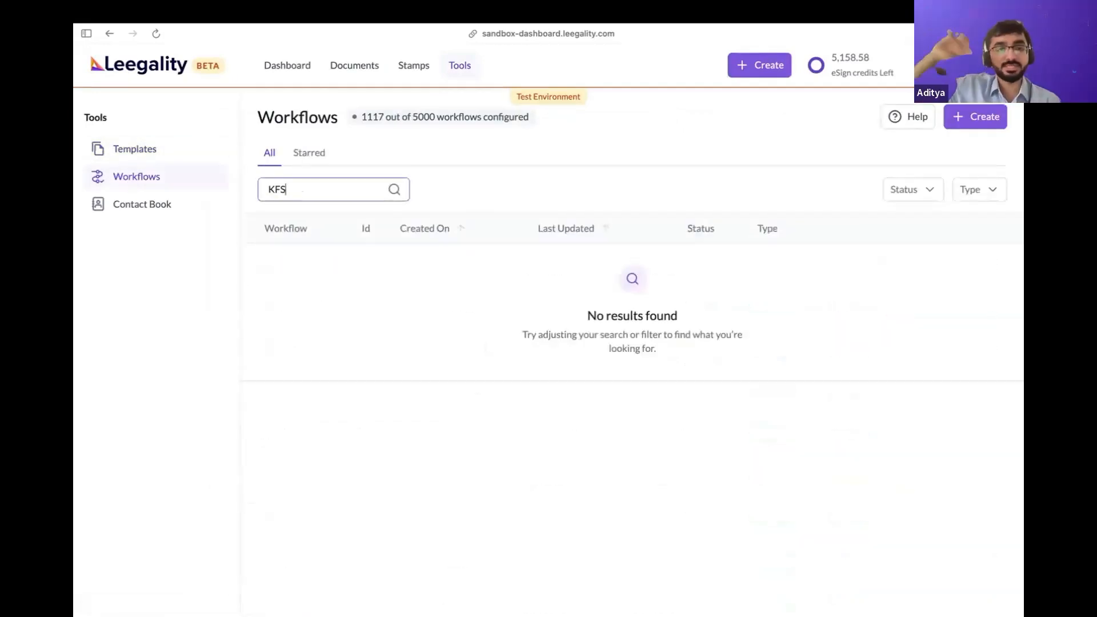
pyautogui.press('BackSpace')
pyautogui.press('BackSpace')
pyautogui.write('ey')
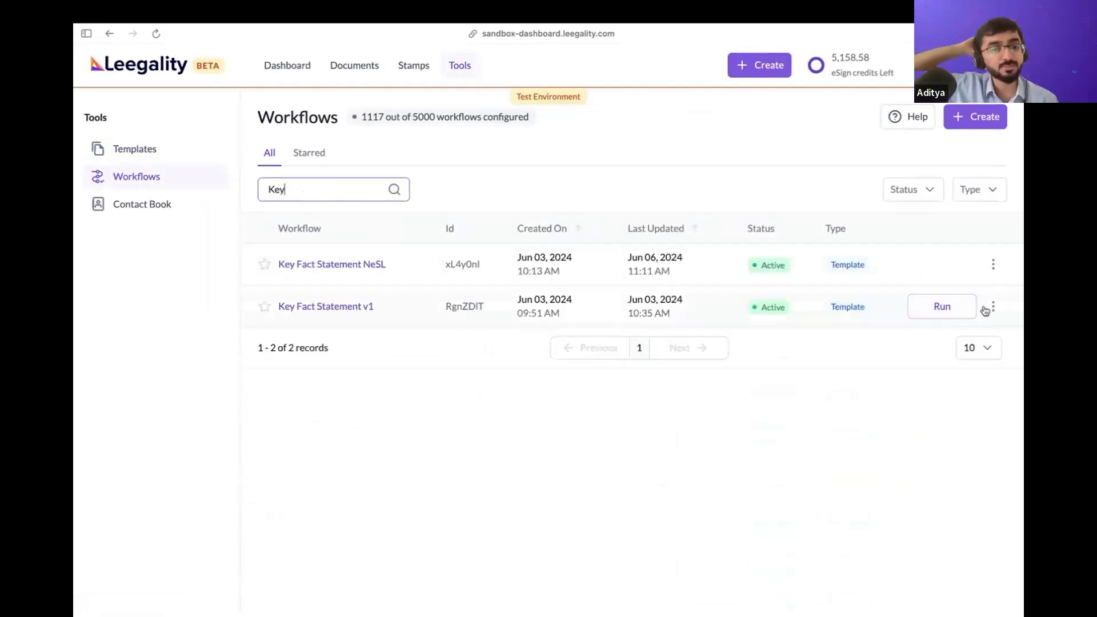
# Download the API payload of Key Fact Statement v1 and view the JSON file in Visual Studio Code, denying it access to the Desktop folder
pyautogui.click(992, 308)
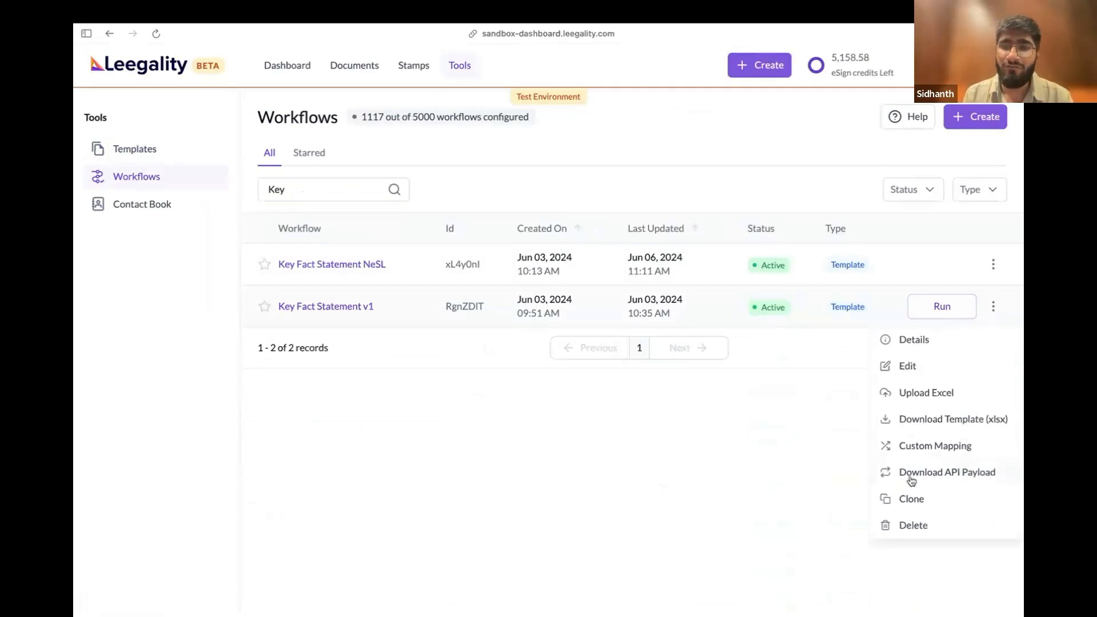
pyautogui.click(974, 474)
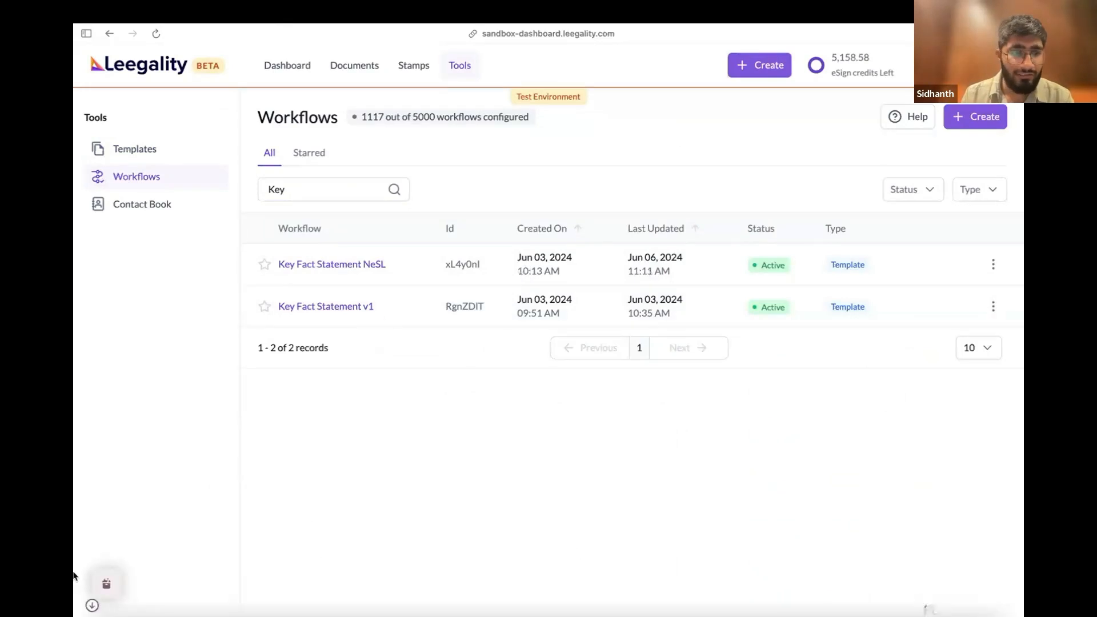
pyautogui.moveTo(73, 575)
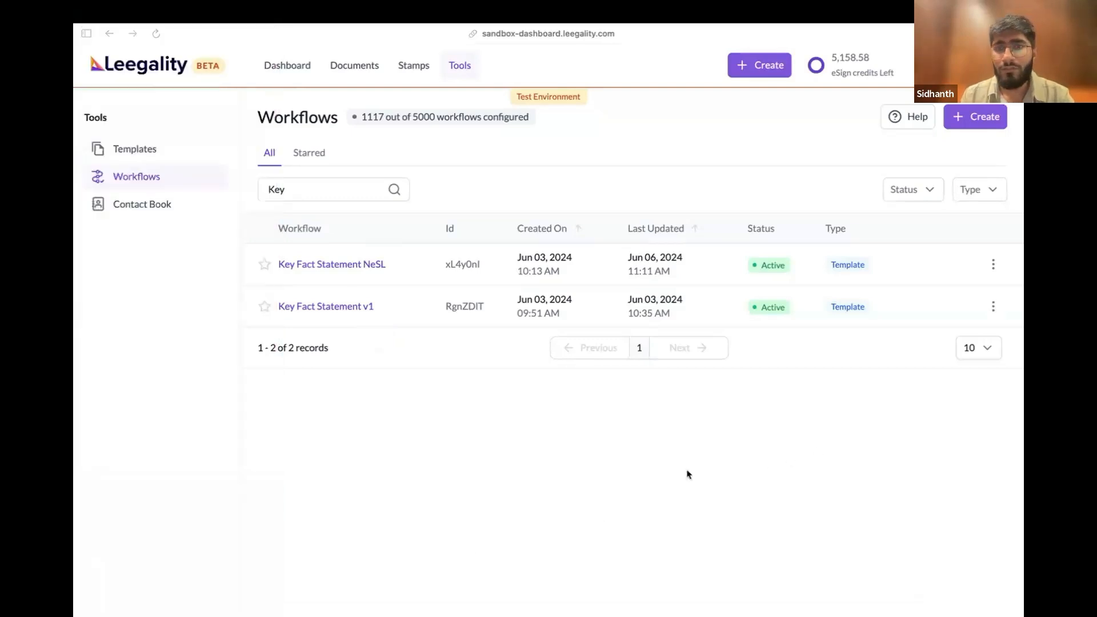
pyautogui.press('super+Tab')
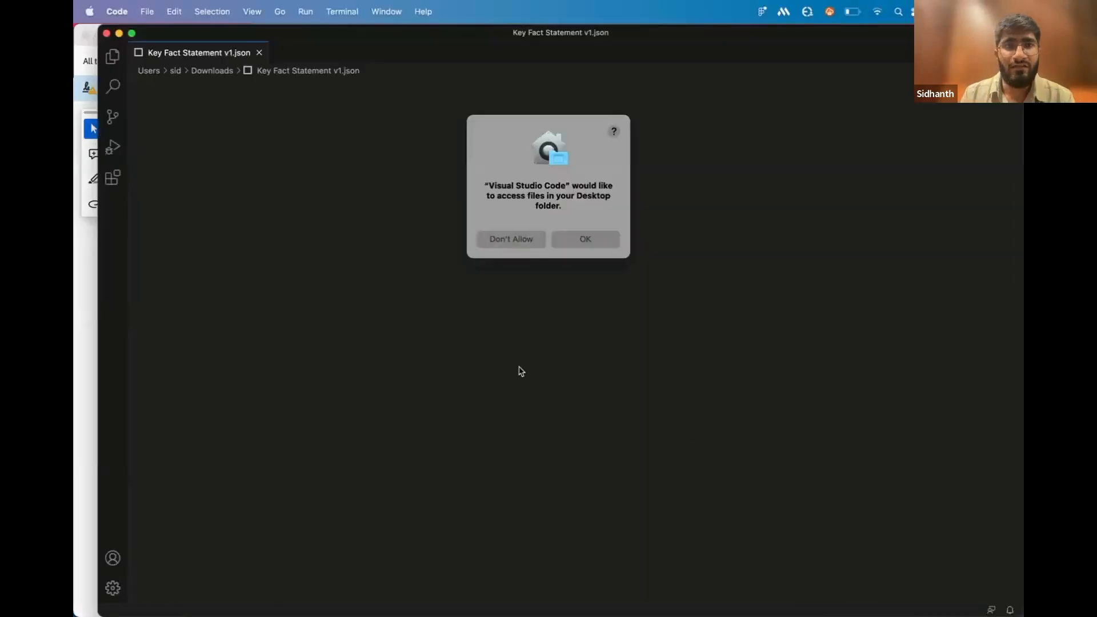
pyautogui.click(531, 239)
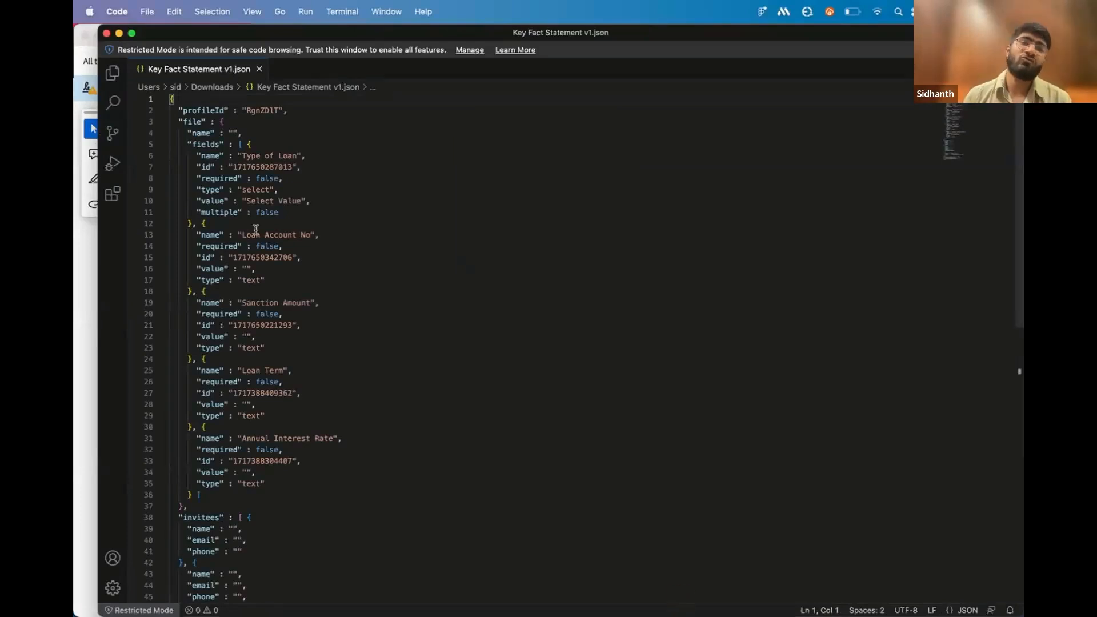
# Examine the API payload's loan fields, invitee entries, revenue stamp settings and irn field
pyautogui.scroll(-15, 350, 429)
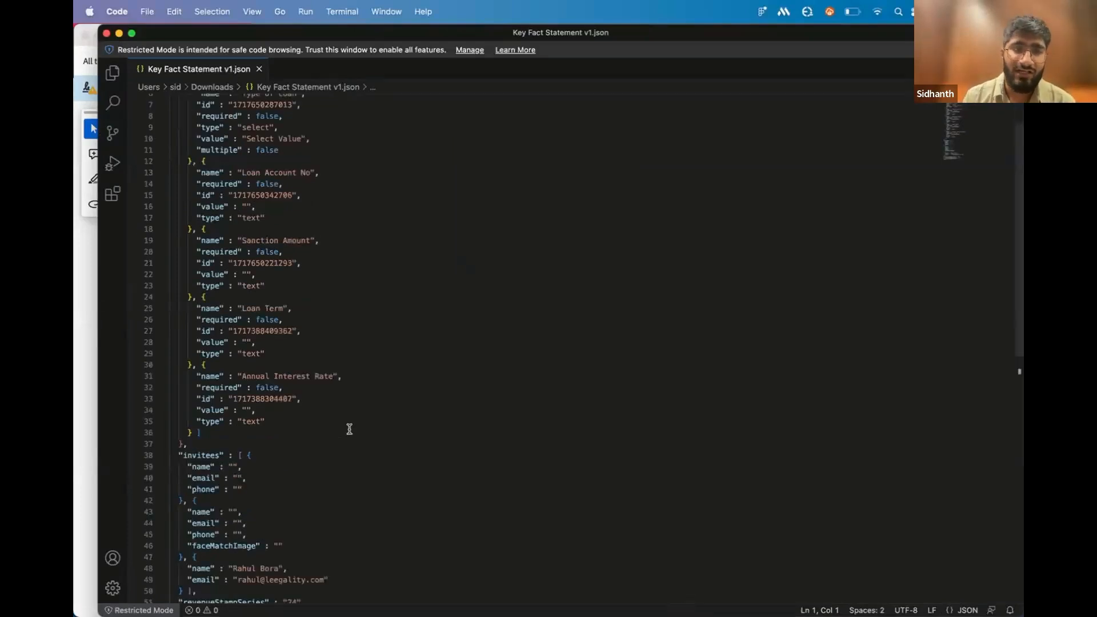
pyautogui.scroll(6, 349, 429)
pyautogui.scroll(8, 350, 429)
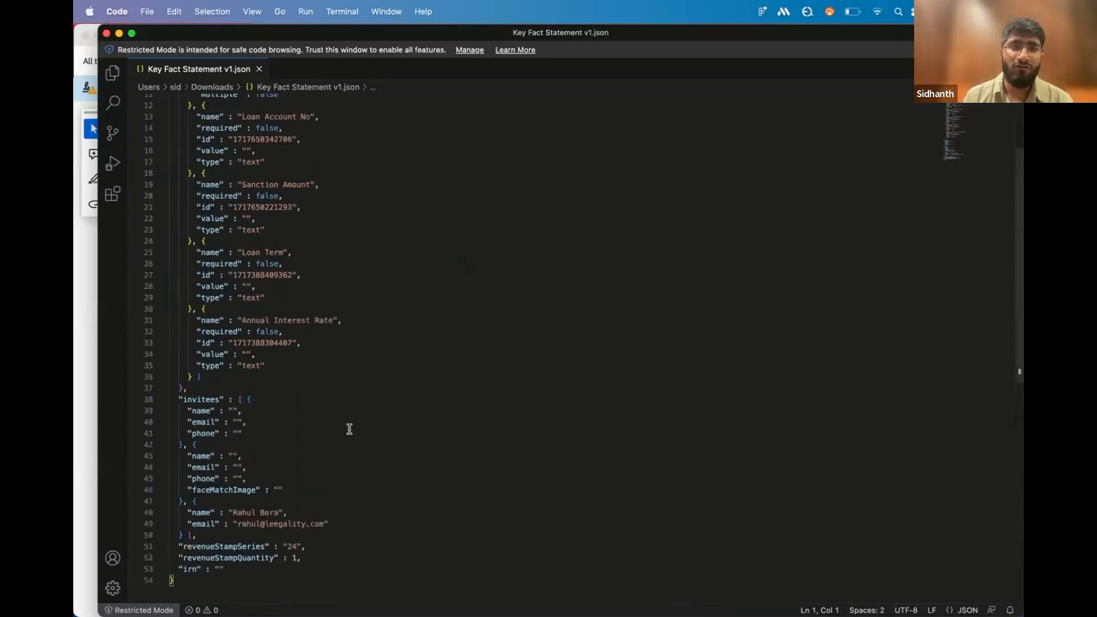
pyautogui.scroll(-6, 350, 428)
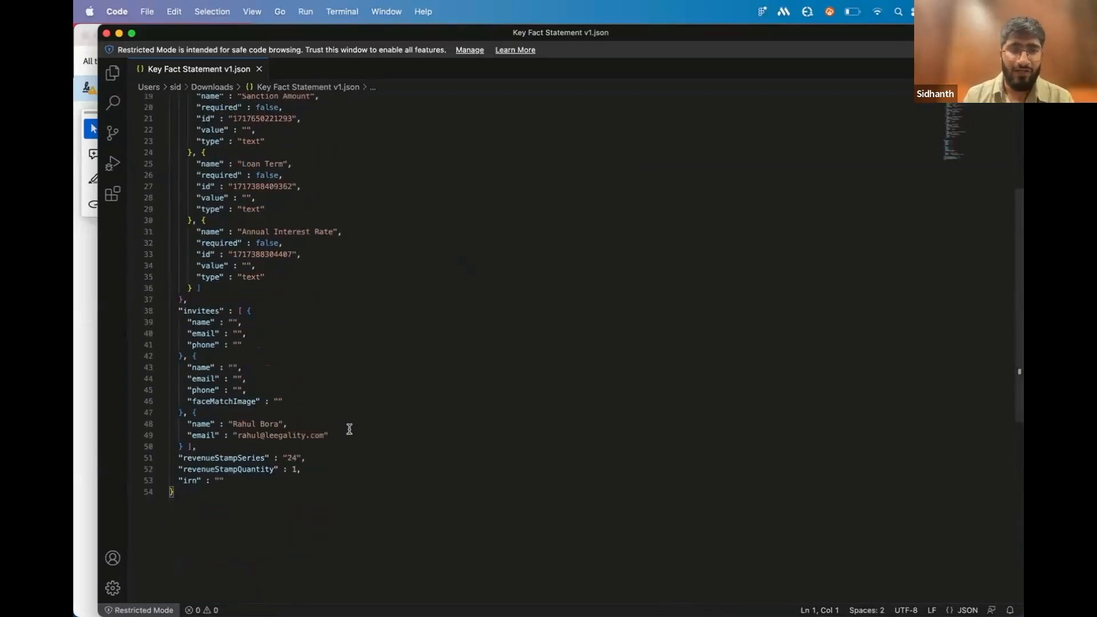
pyautogui.scroll(1, 350, 429)
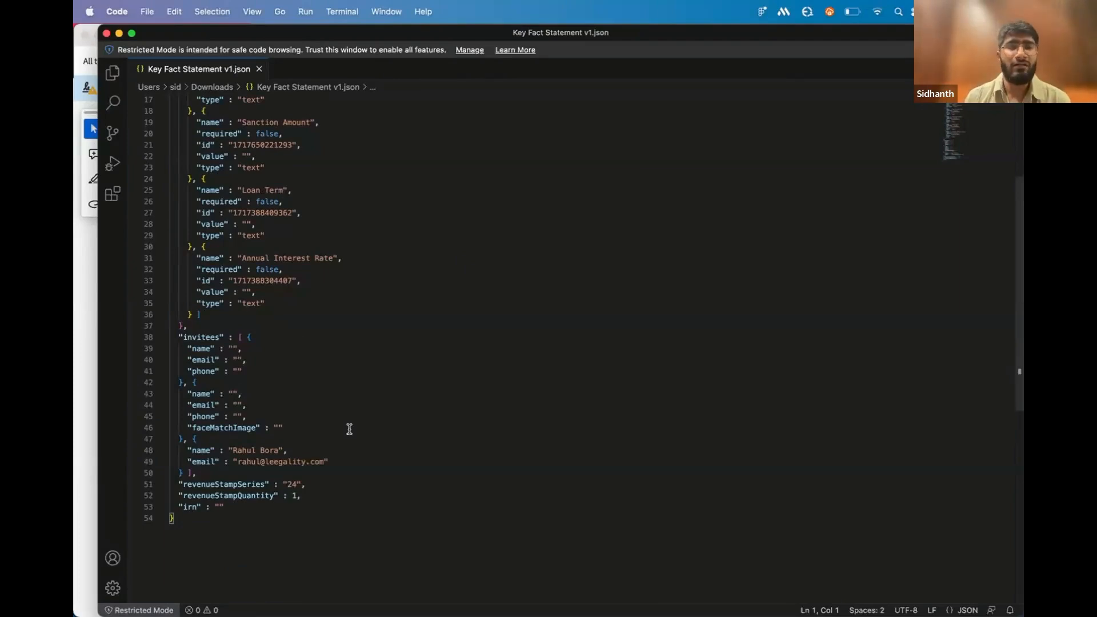
pyautogui.scroll(5, 311, 343)
pyautogui.scroll(-5, 354, 445)
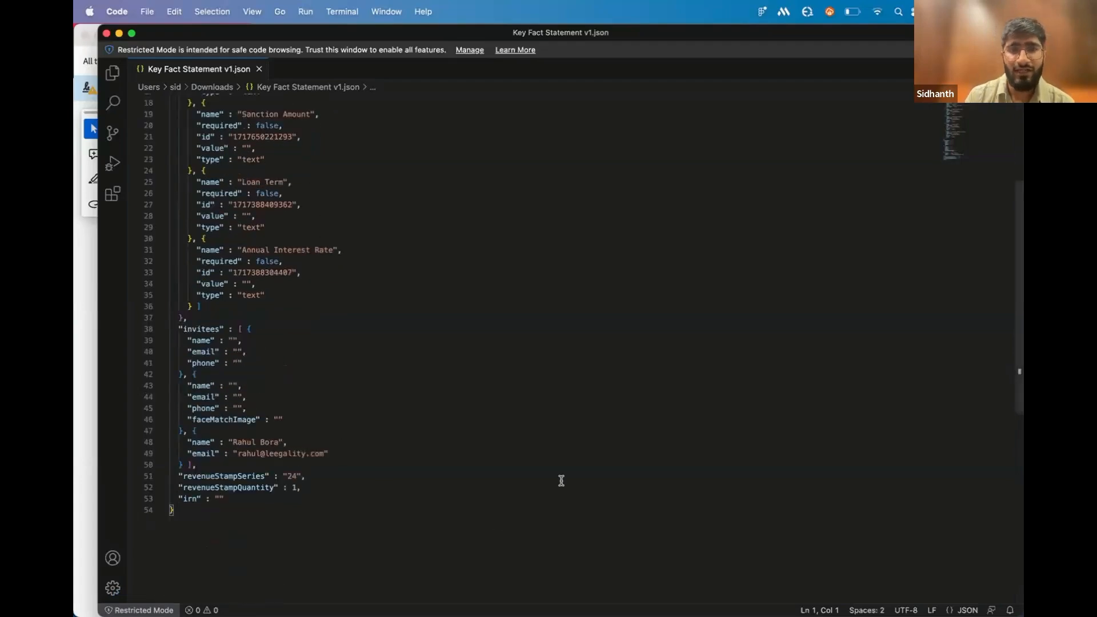
# Switch back to Arc, open KFS_Customer Three from the completed documents and expand its activity logs
pyautogui.hotkey('ctrl', 'Up')
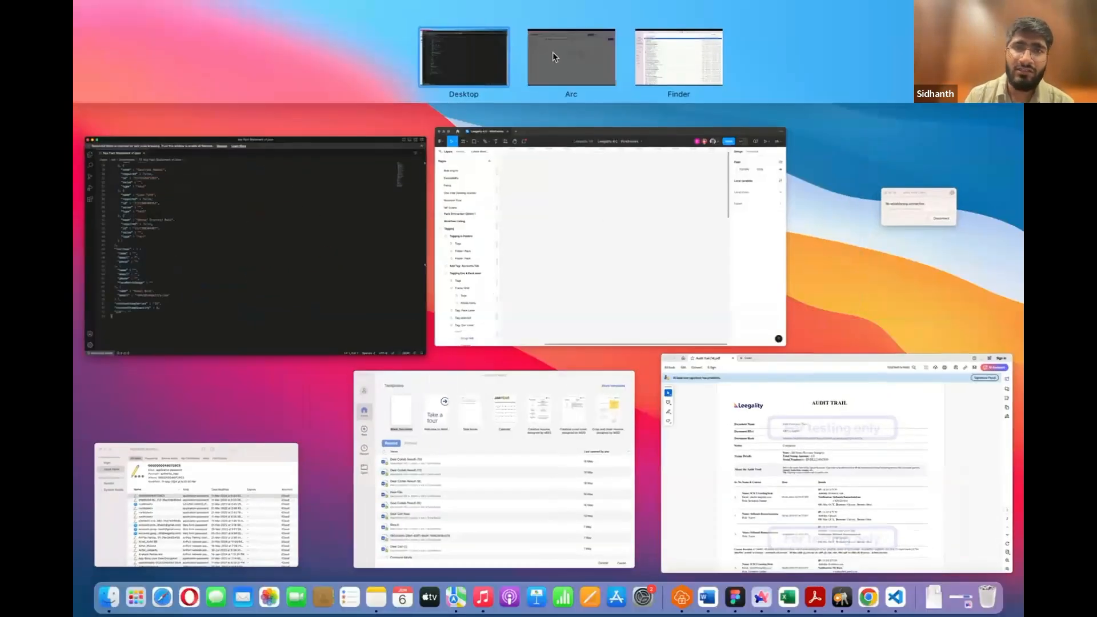
pyautogui.click(552, 52)
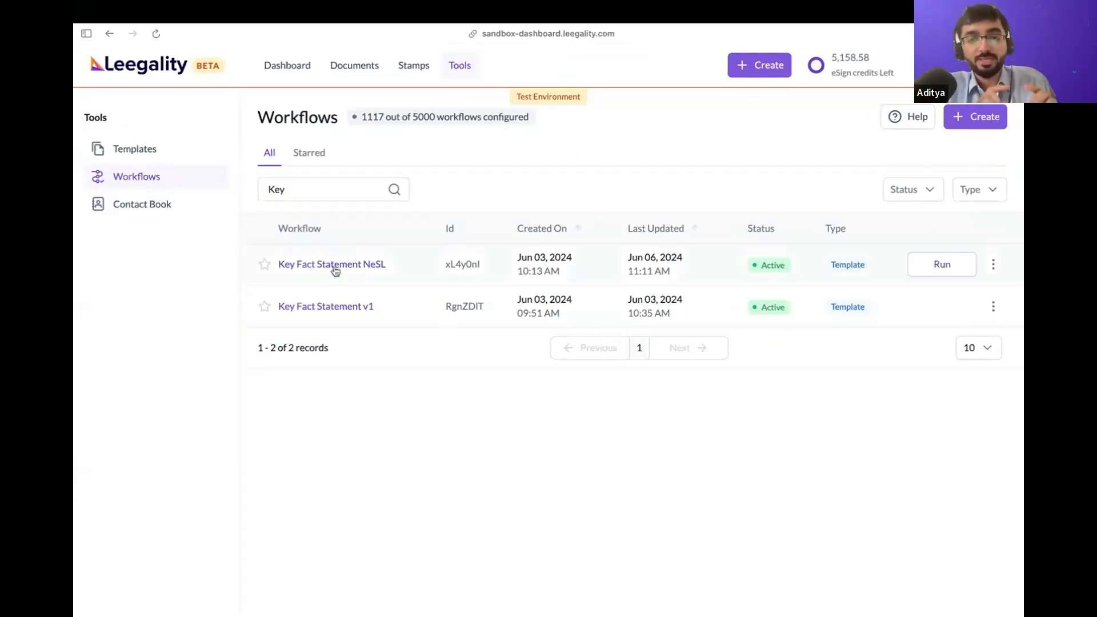
pyautogui.click(348, 79)
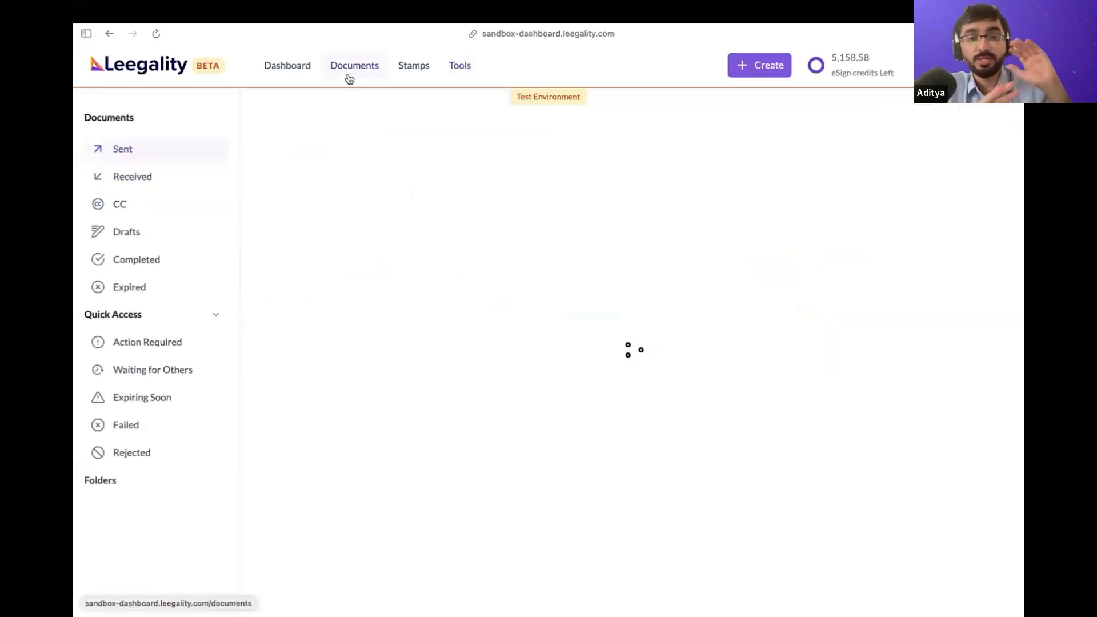
pyautogui.click(175, 261)
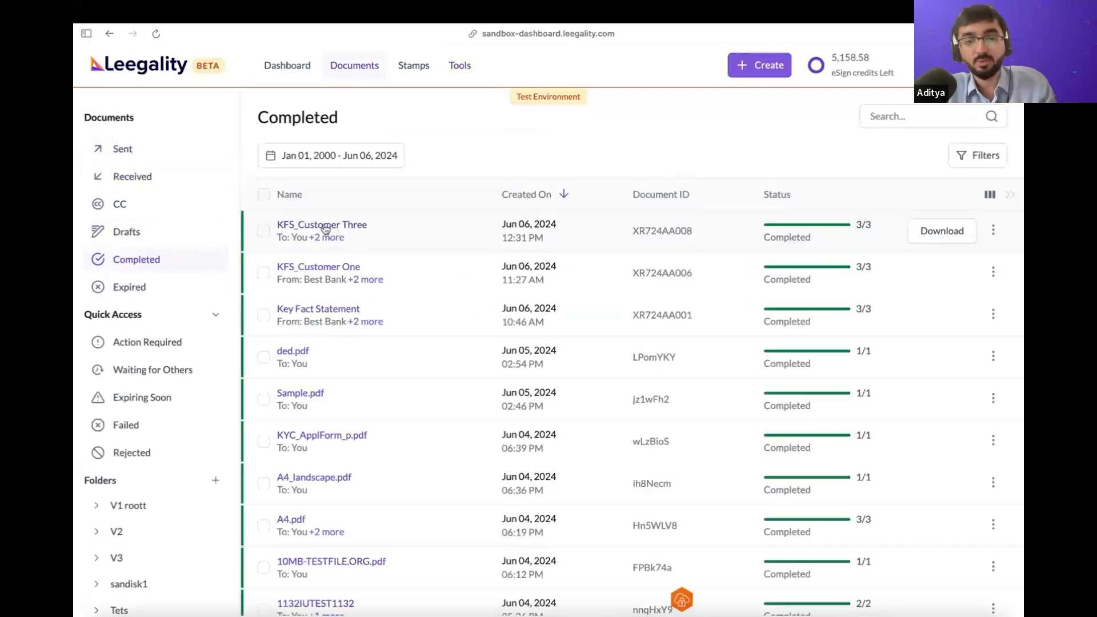
pyautogui.click(321, 226)
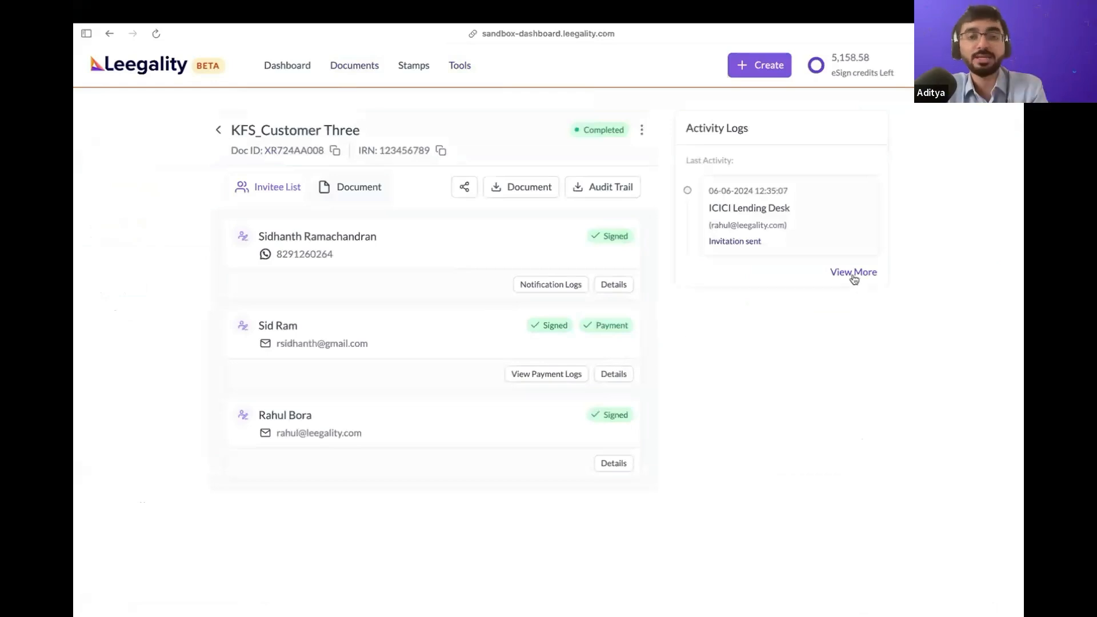
pyautogui.click(853, 273)
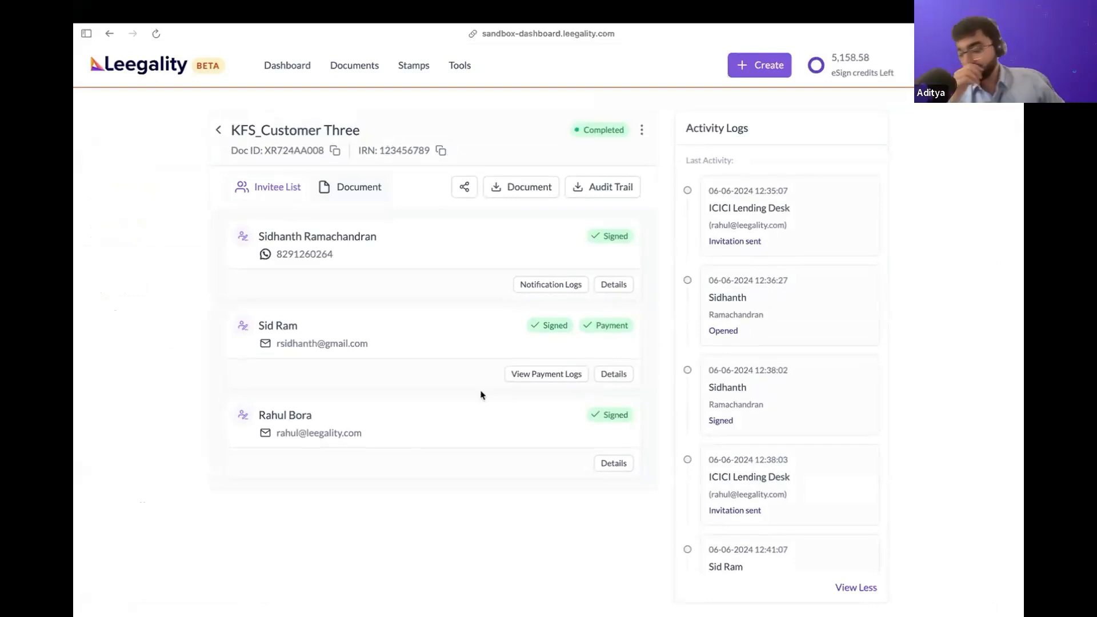
# Switch to the Zoom webinar tab about complying with RBI's rules to view the meeting and its chat
pyautogui.moveTo(77, 288)
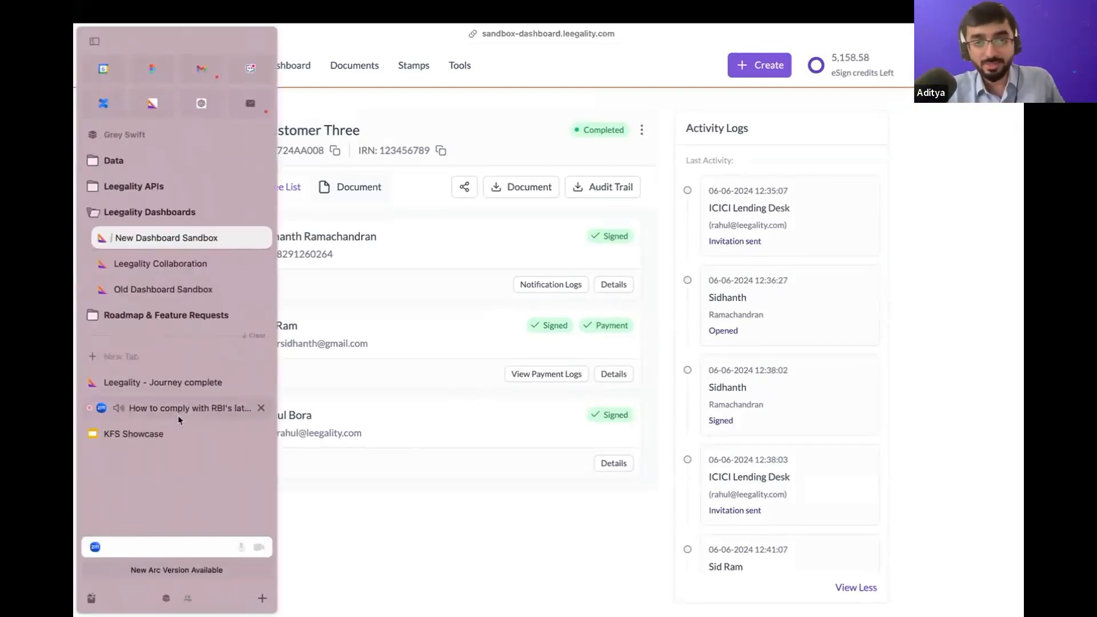
pyautogui.click(177, 412)
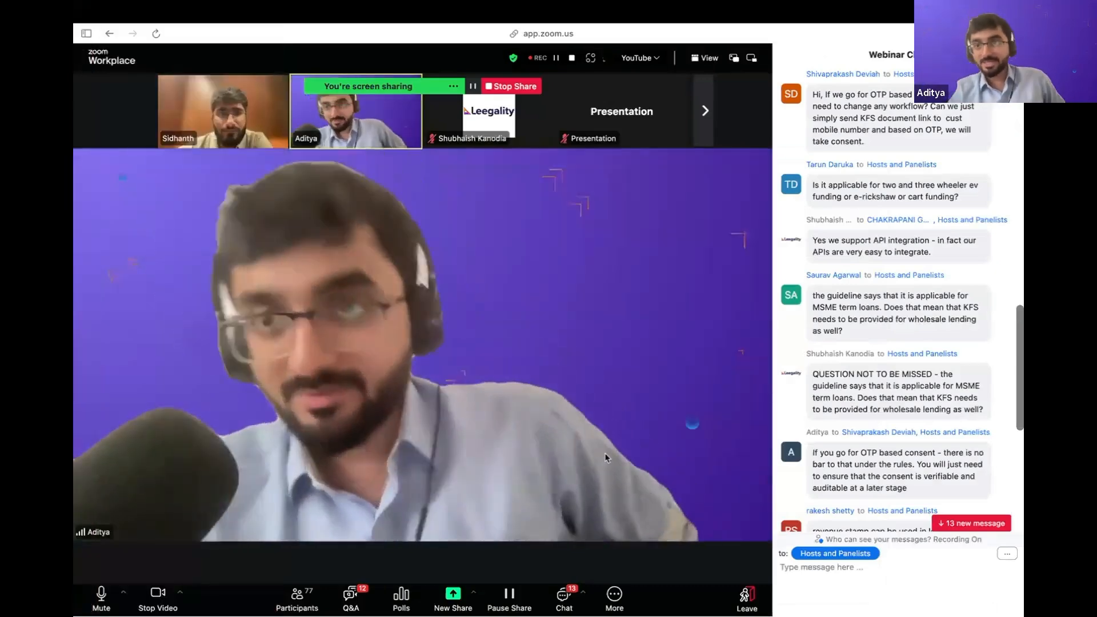
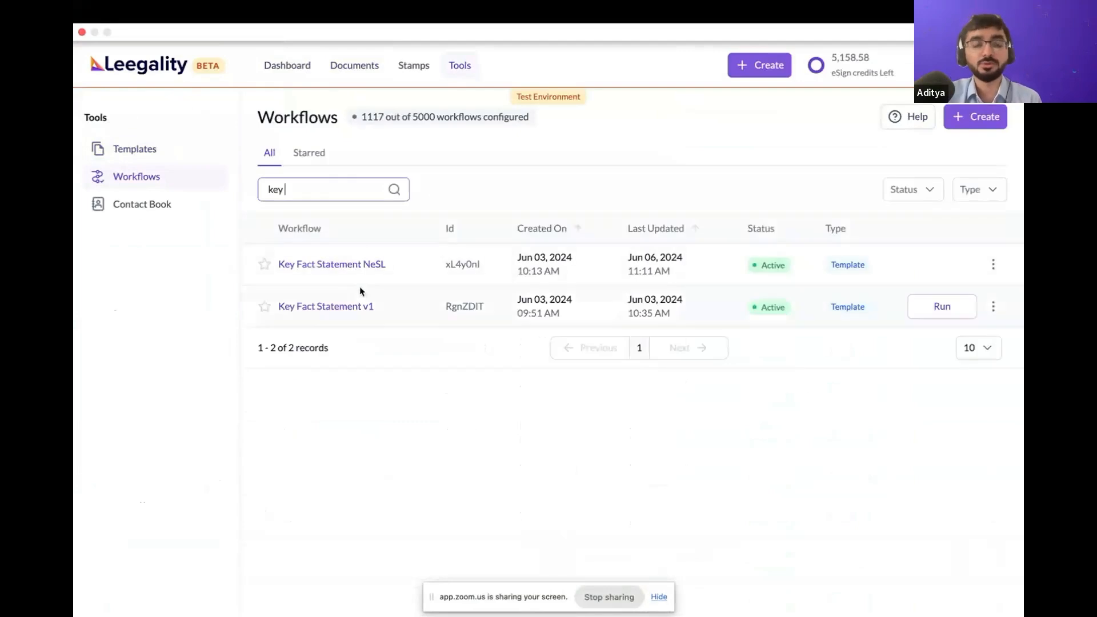
# Run the Key Fact Statement v1 workflow and proceed to its template form fields with the preset document and revenue stamp options
pyautogui.click(945, 317)
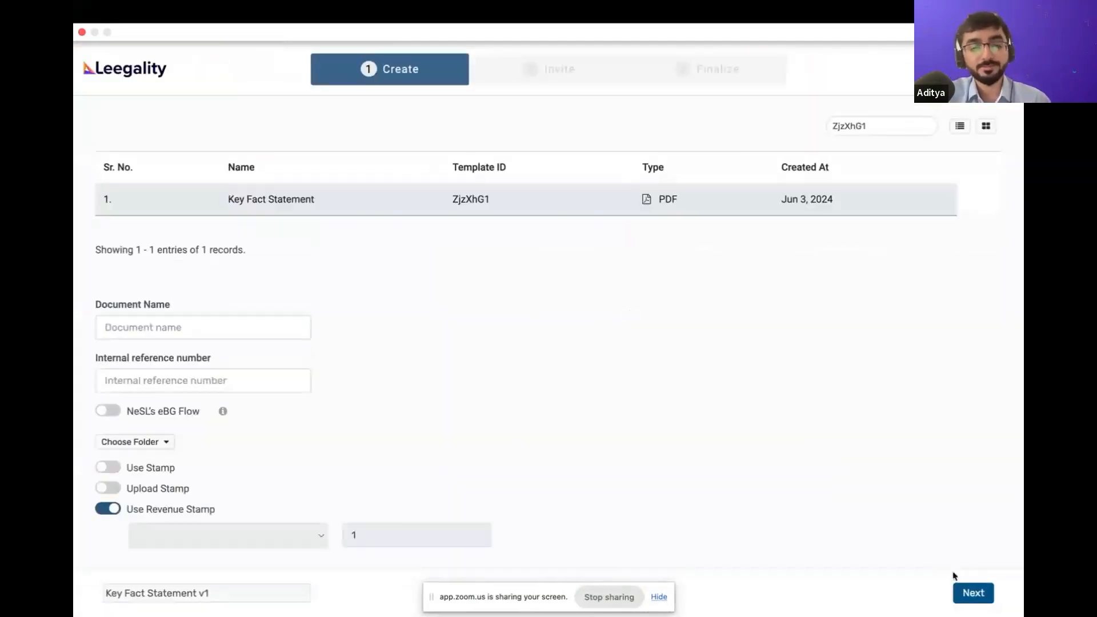
pyautogui.scroll(-2, 844, 480)
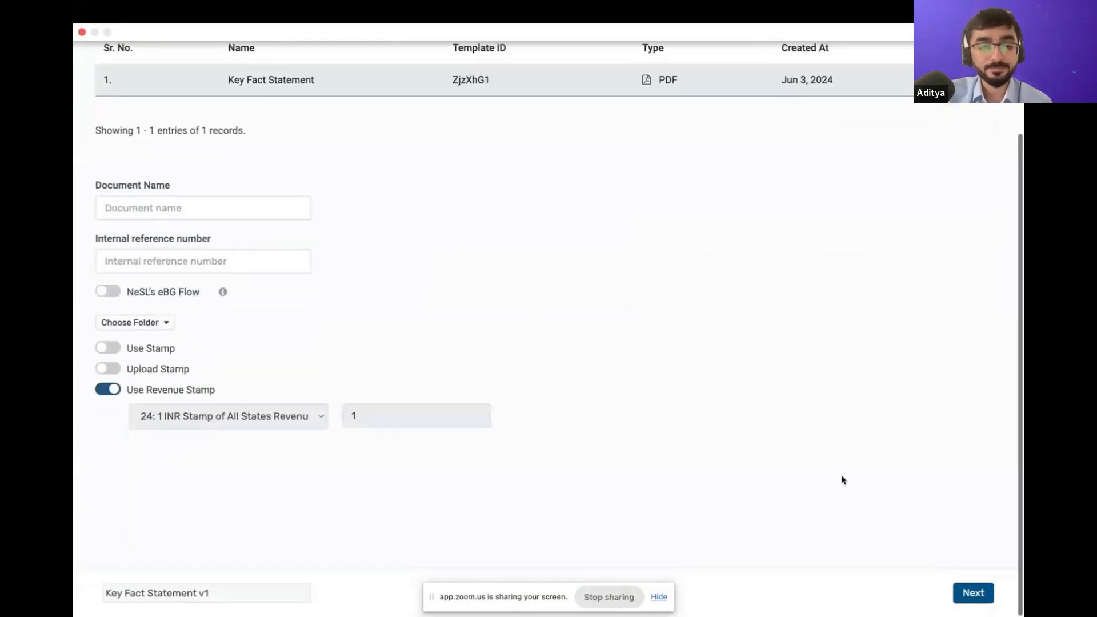
pyautogui.click(962, 589)
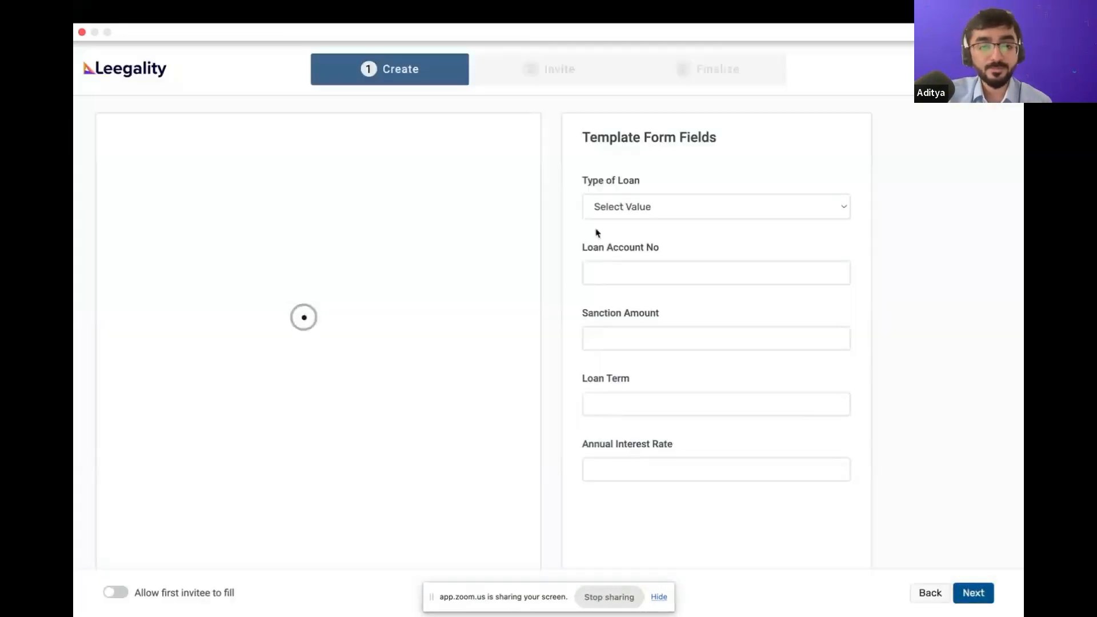
# Fill in Term Loan, the loan account number, sanction amount 10000, loan term 12 and annual interest rate 12, and continue to the invitees
pyautogui.click(687, 273)
pyautogui.click(698, 229)
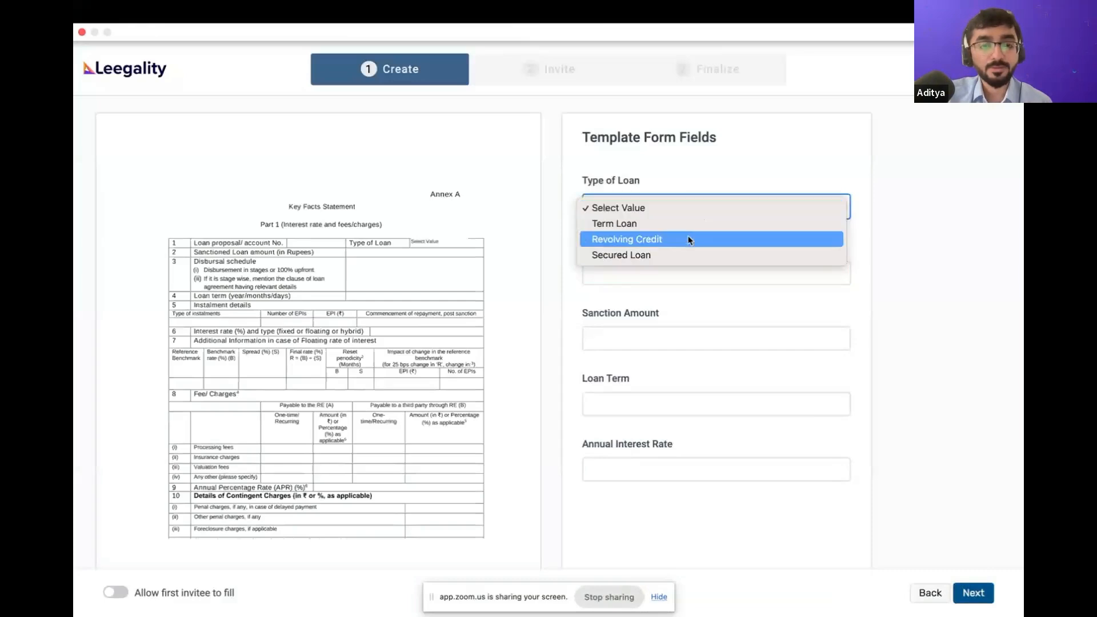
pyautogui.click(688, 224)
pyautogui.click(653, 273)
pyautogui.write('12312312')
pyautogui.click(624, 339)
pyautogui.write('10000')
pyautogui.click(609, 404)
pyautogui.write('12')
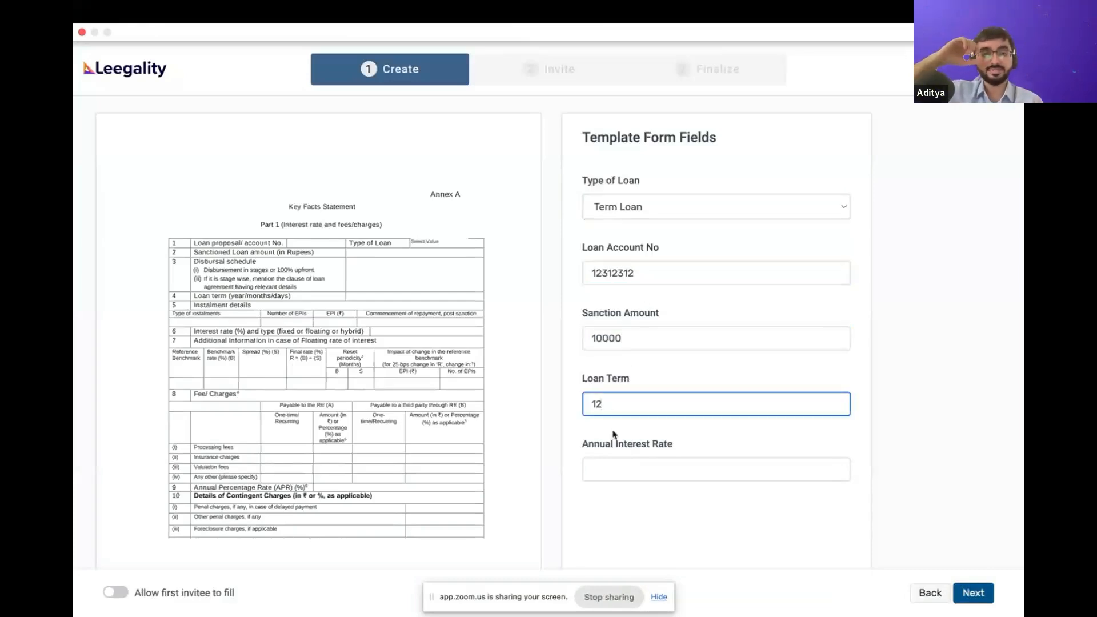
pyautogui.click(602, 471)
pyautogui.write('12')
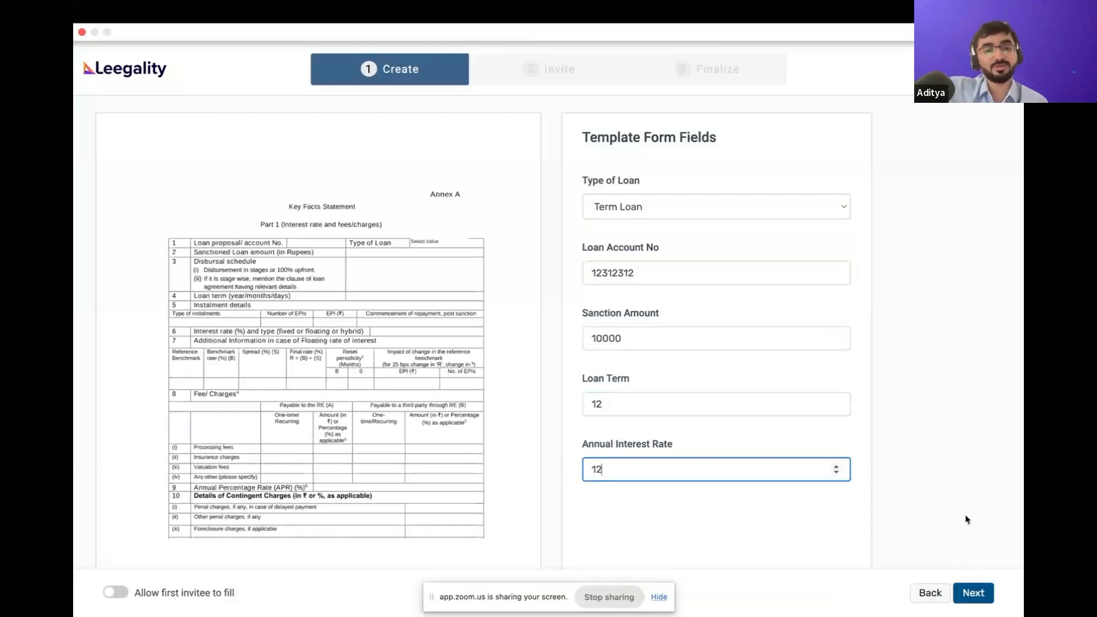
pyautogui.click(989, 595)
pyautogui.click(658, 596)
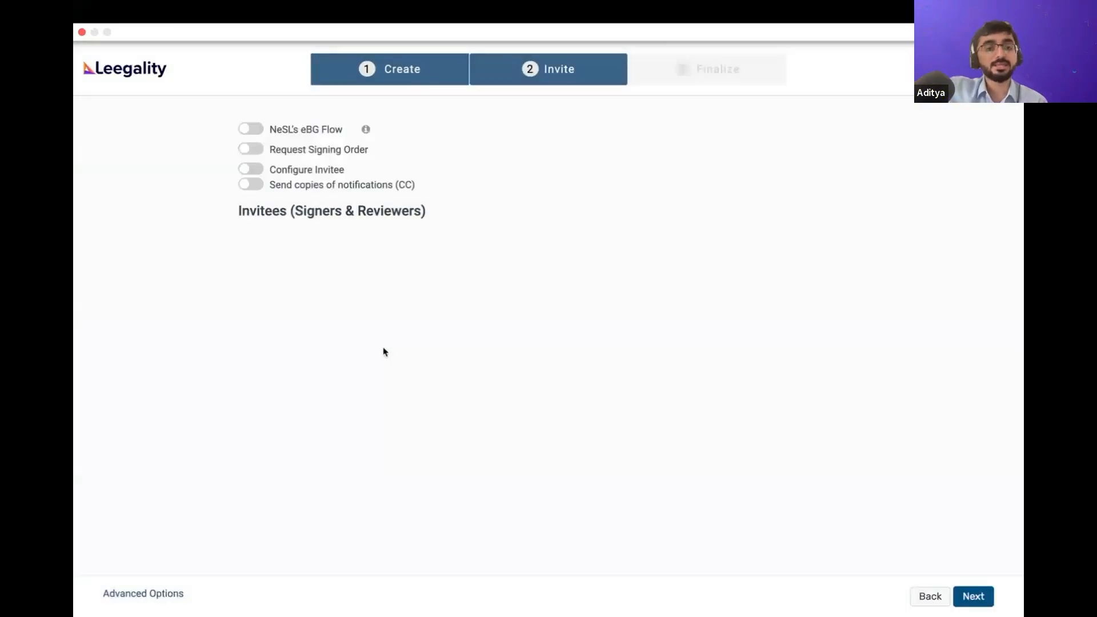
# Enter the first invitee's full name and phone number
pyautogui.click(365, 337)
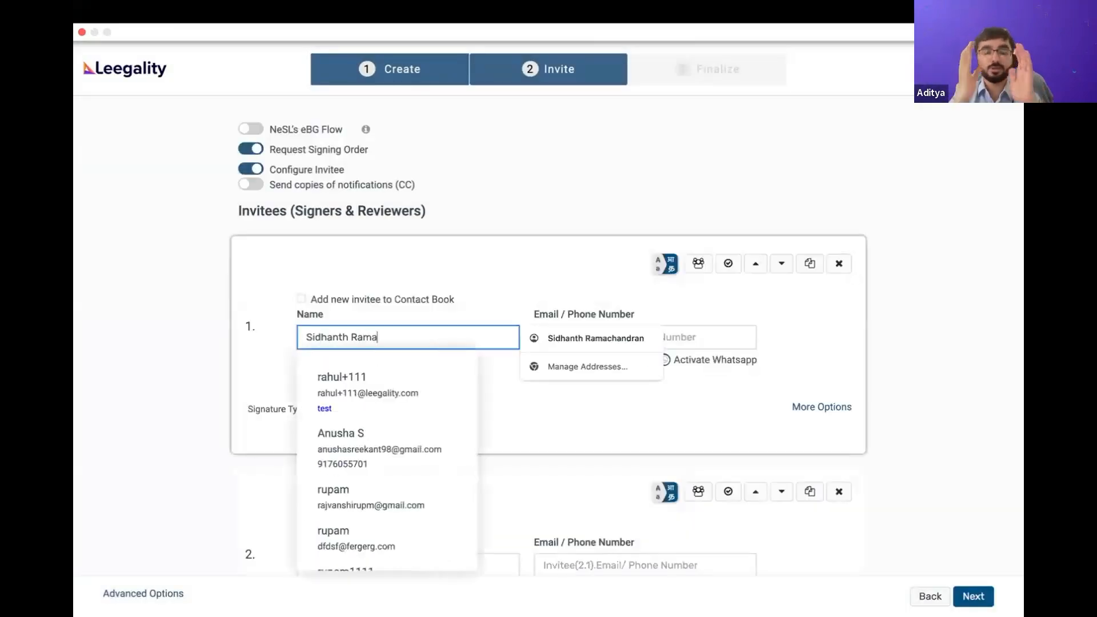
pyautogui.click(539, 275)
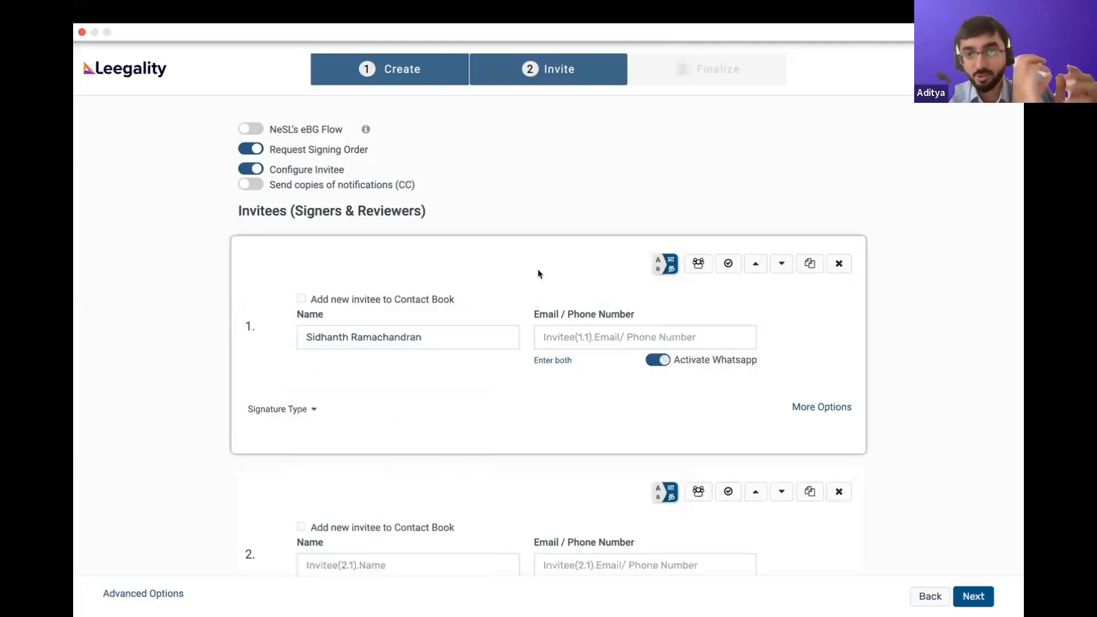
pyautogui.click(564, 336)
# Leave the second invitee blank, keep the preset third invitee and send the Key Fact Statement document for signing
pyautogui.click(294, 469)
pyautogui.click(287, 474)
pyautogui.scroll(-10, 583, 457)
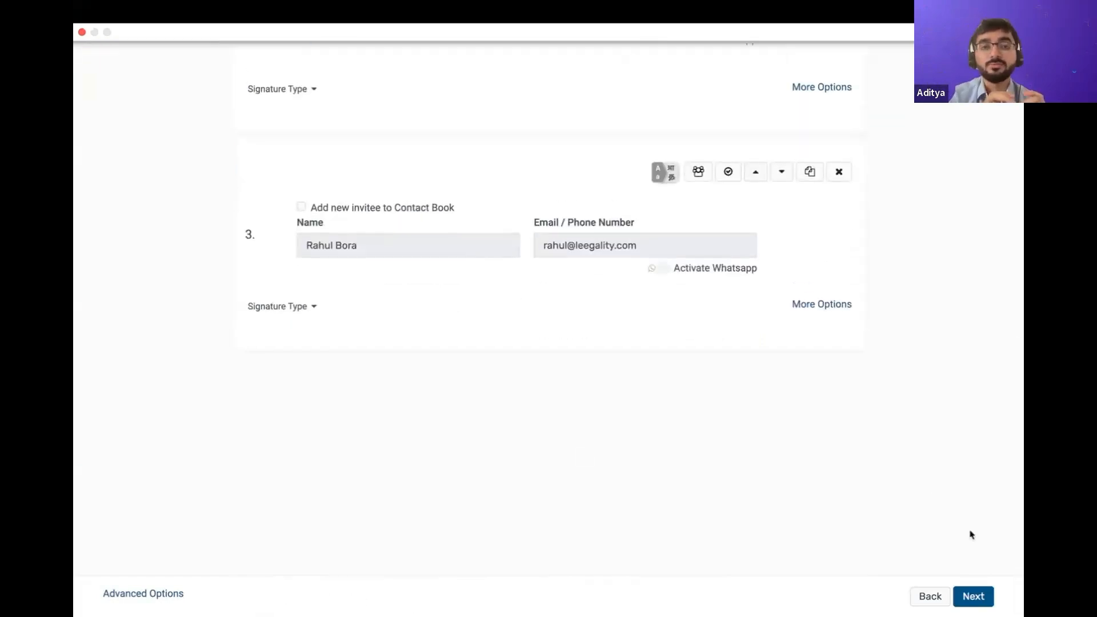
pyautogui.click(970, 597)
pyautogui.click(923, 591)
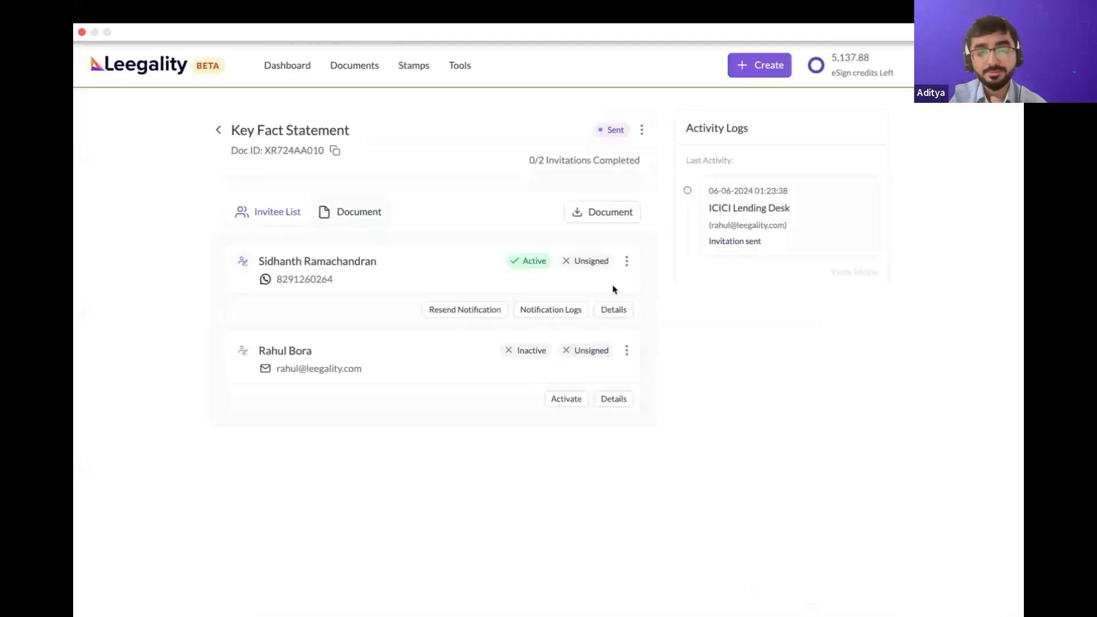
# Open the document's eSign link from the Leegality chat in WhatsApp and dismiss the testing environment notice
pyautogui.click(628, 262)
pyautogui.click(698, 332)
pyautogui.moveTo(76, 326)
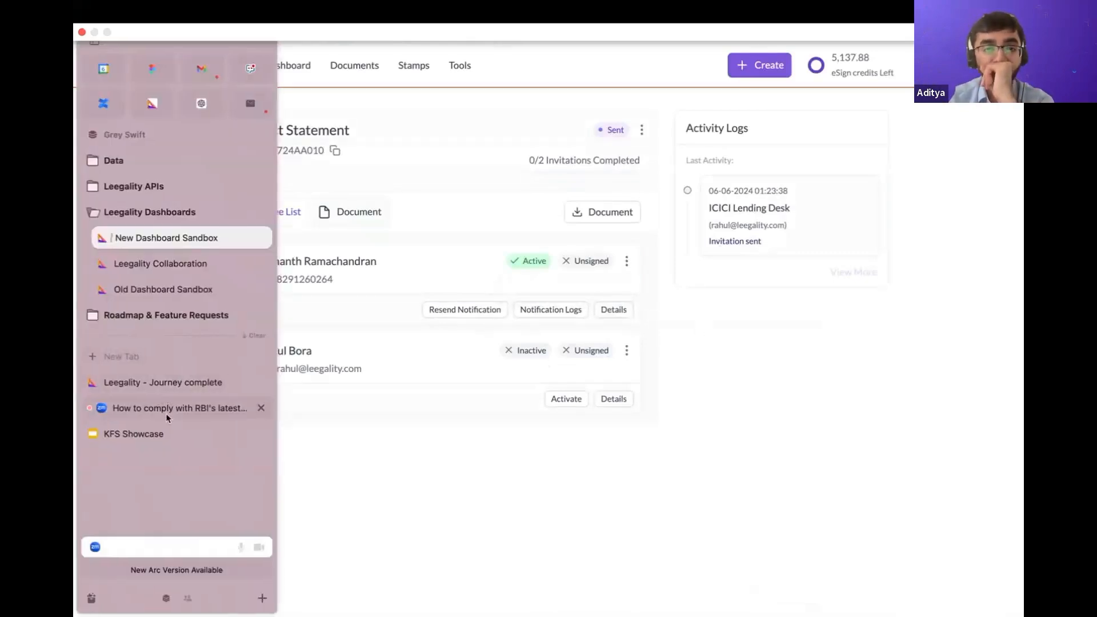
pyautogui.hscroll(5, 167, 418)
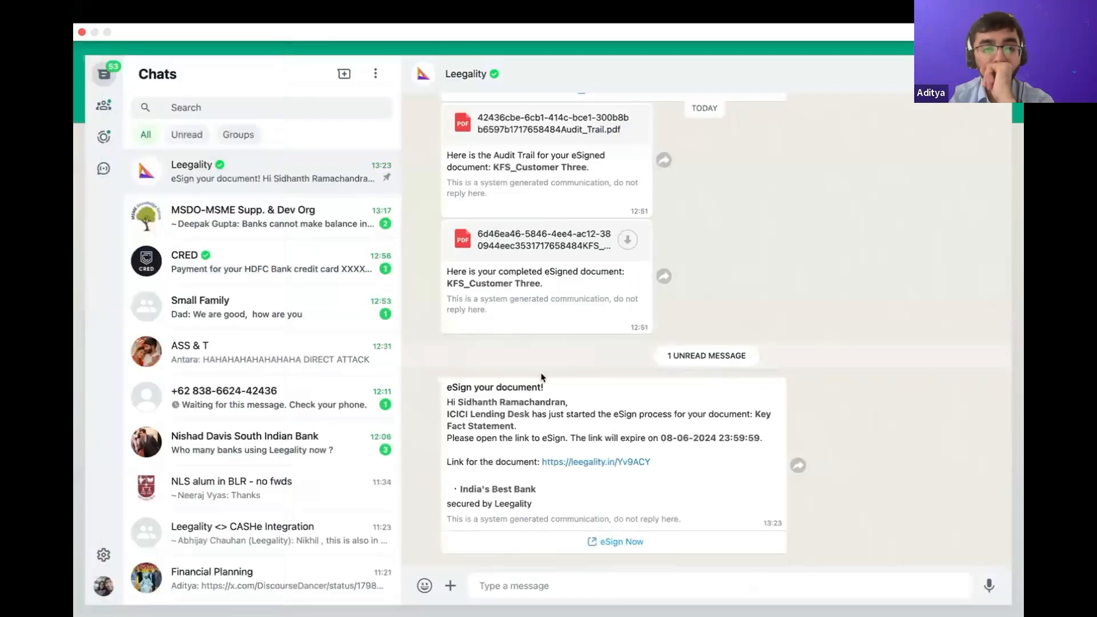
pyautogui.click(607, 542)
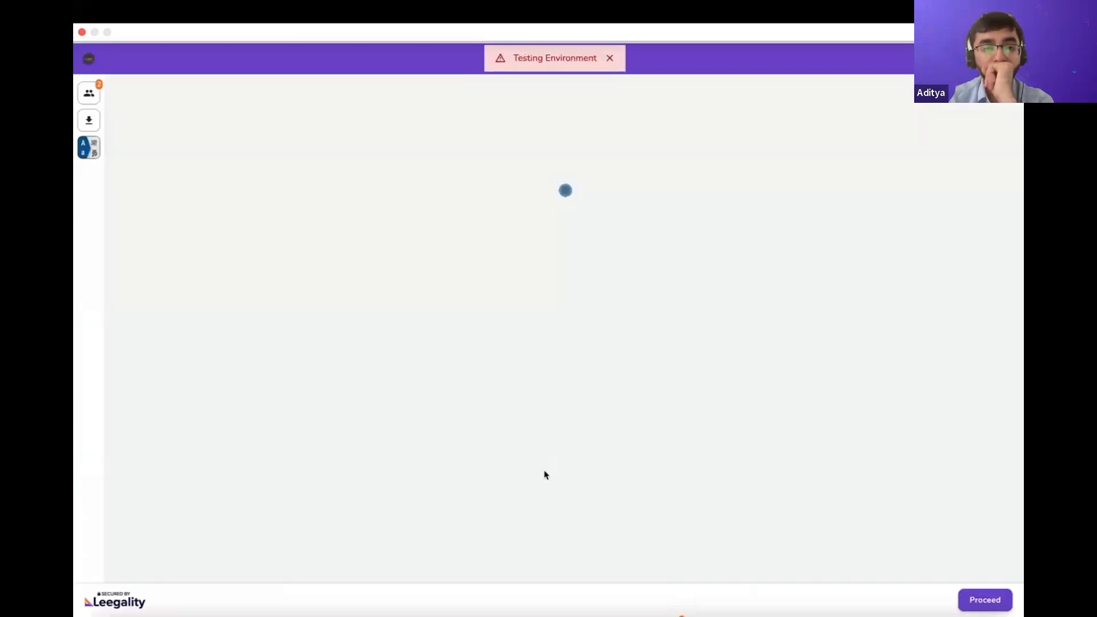
pyautogui.click(610, 57)
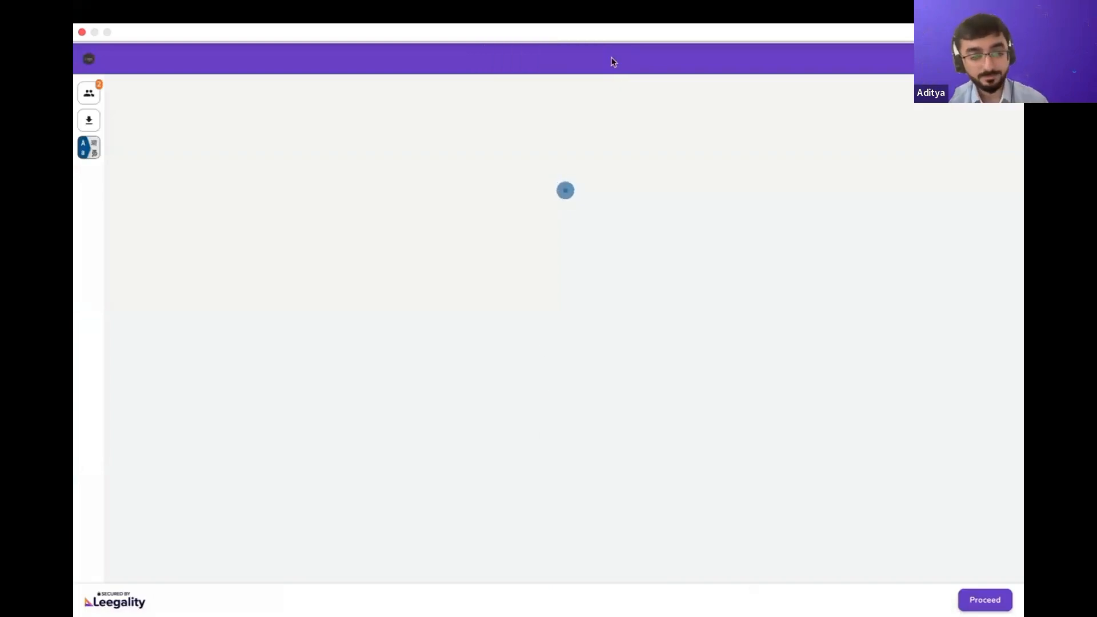
# View the Zoom webinar tab briefly and return to the Leegality signing page
pyautogui.moveTo(75, 273)
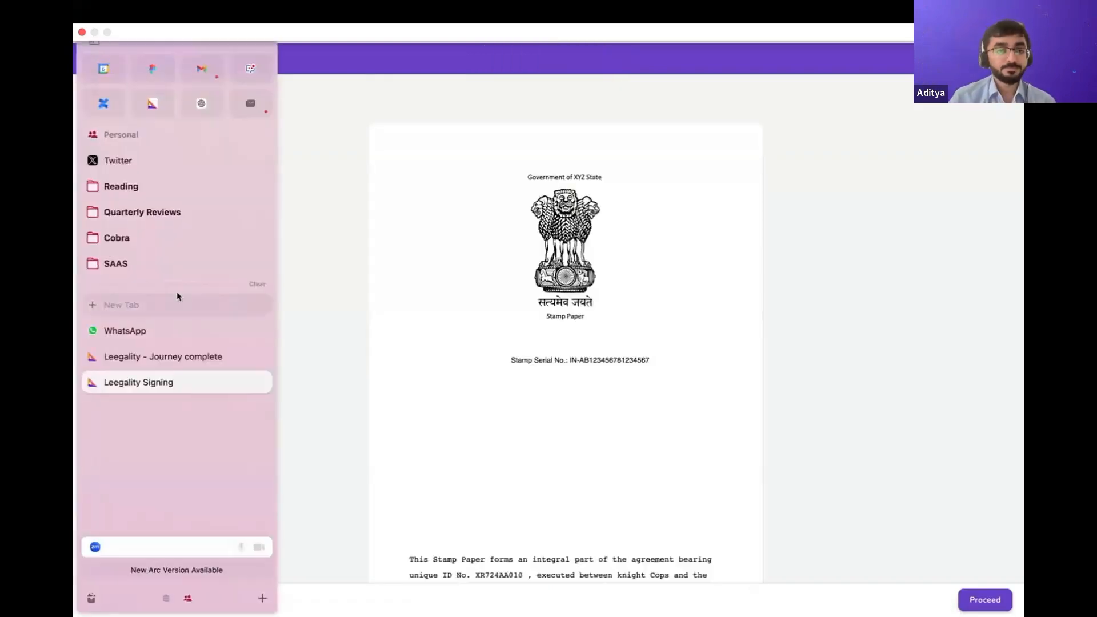
pyautogui.click(207, 528)
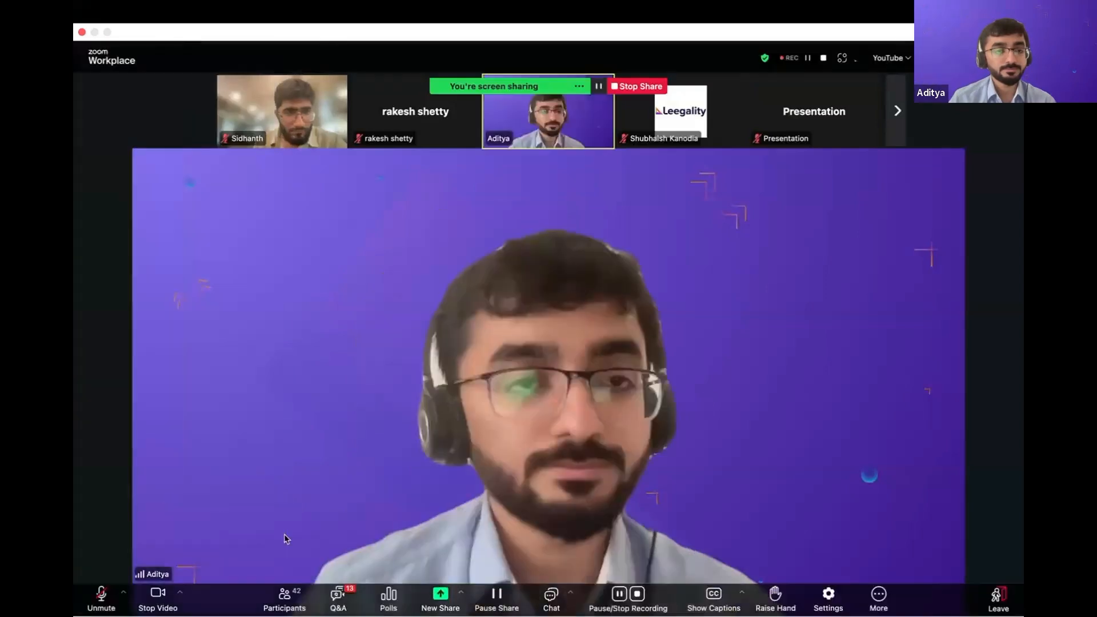
pyautogui.moveTo(75, 342)
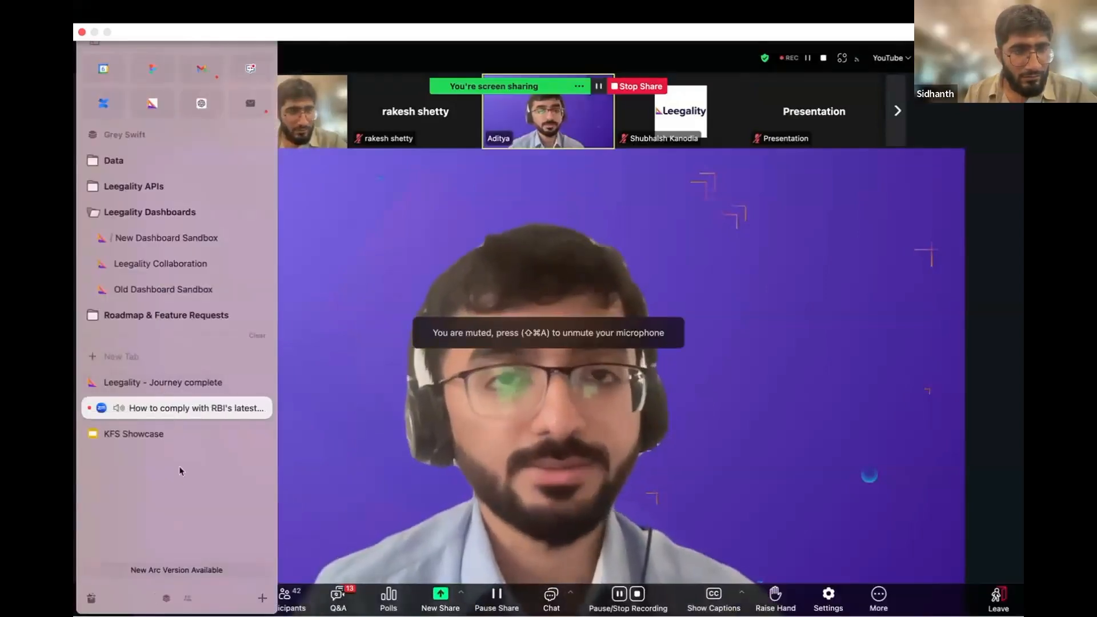
pyautogui.hscroll(5, 180, 471)
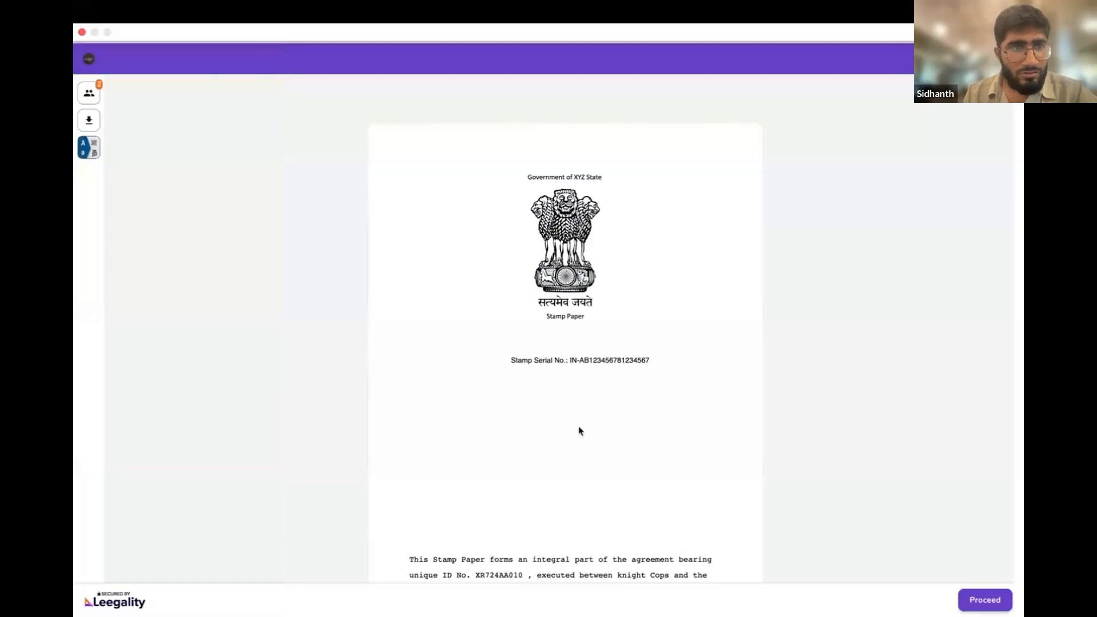
# Switch the signing page's language to Hindi
pyautogui.scroll(-3, 572, 423)
pyautogui.scroll(3, 564, 416)
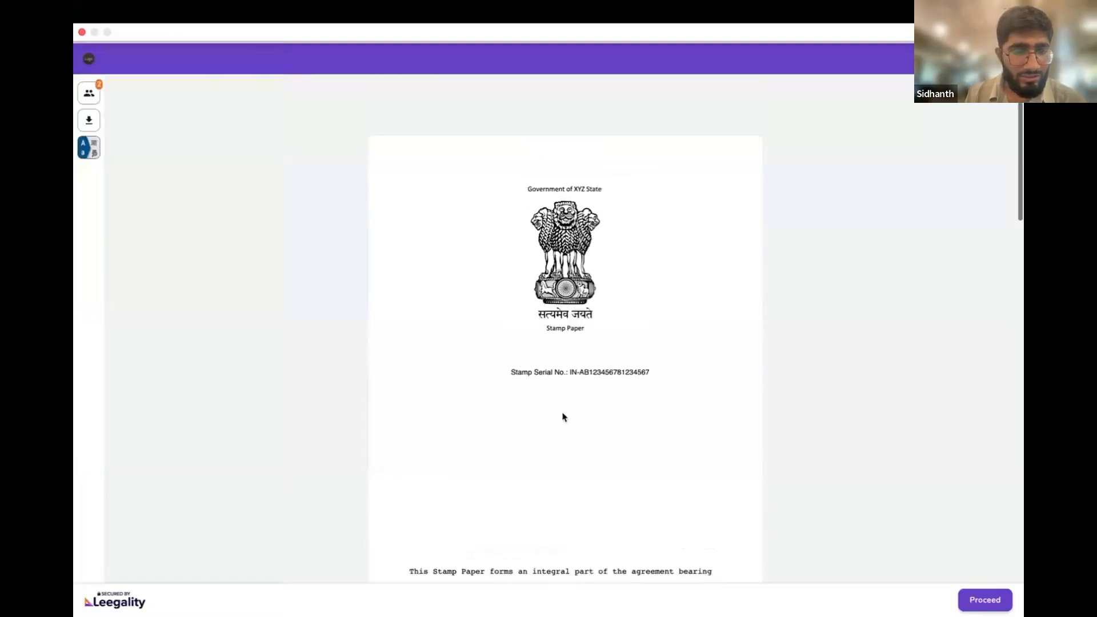
pyautogui.click(87, 157)
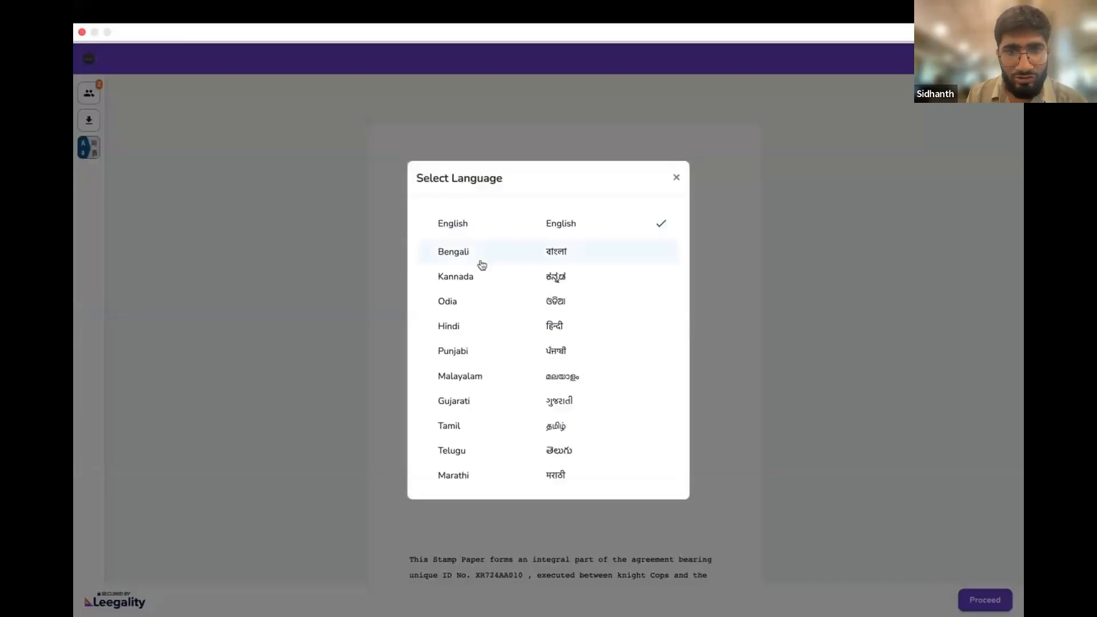
pyautogui.click(540, 329)
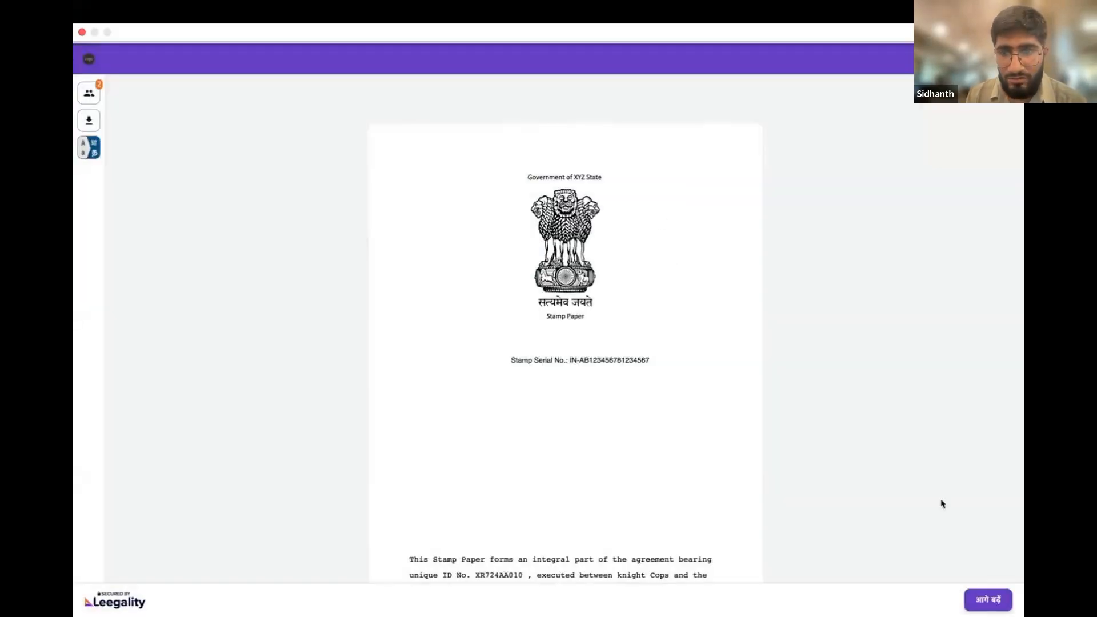
# View the Hindi signer details and consent text, tick the consent box, and close the dialog without signing
pyautogui.click(993, 608)
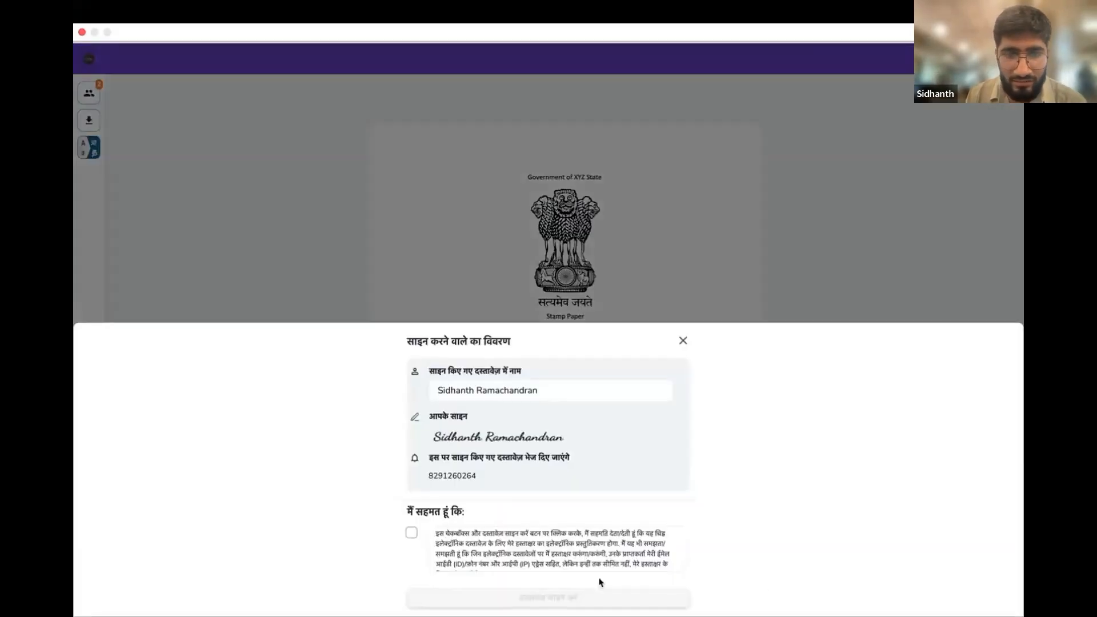
pyautogui.click(411, 533)
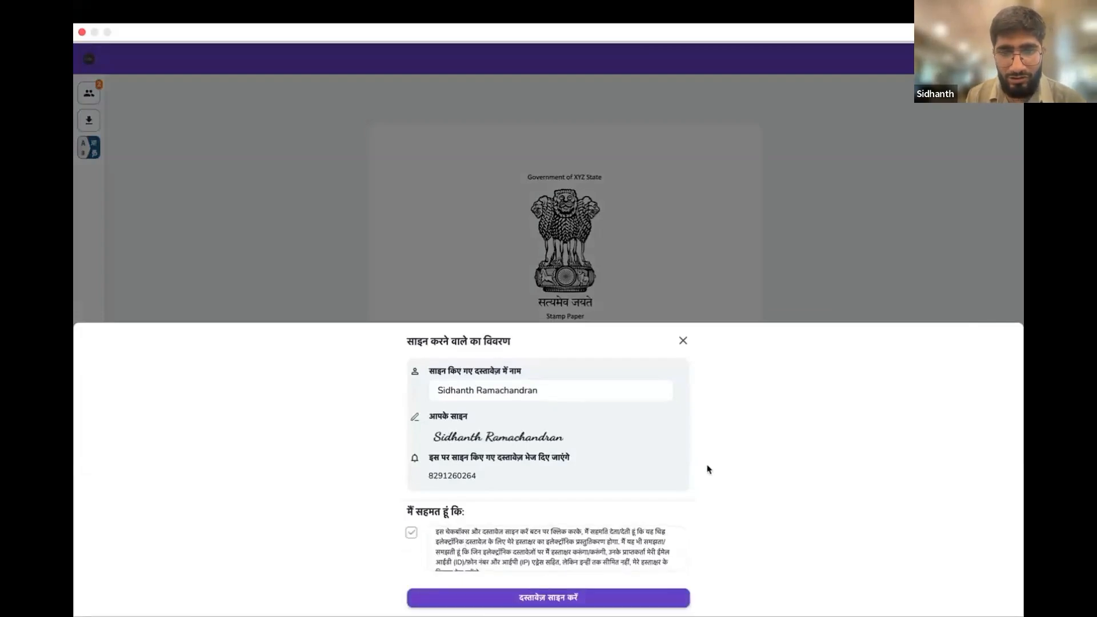
pyautogui.scroll(1, 485, 550)
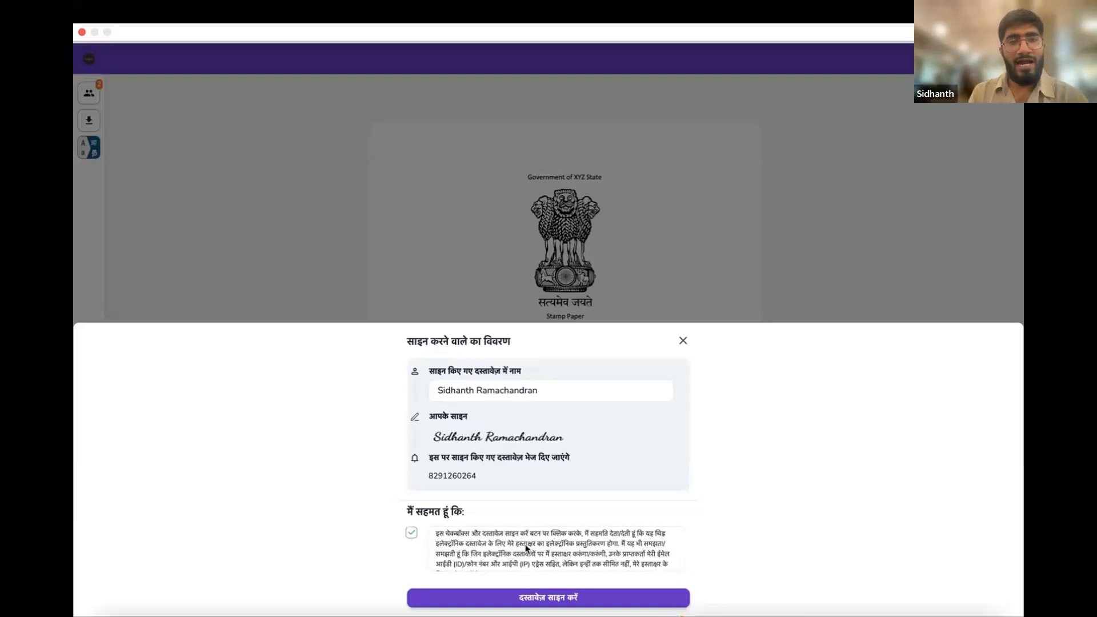
pyautogui.click(681, 346)
# Examine the Key Facts Statement's pages, including the stamp paper, the filled loan fields and the signature placeholders
pyautogui.scroll(-5, 605, 437)
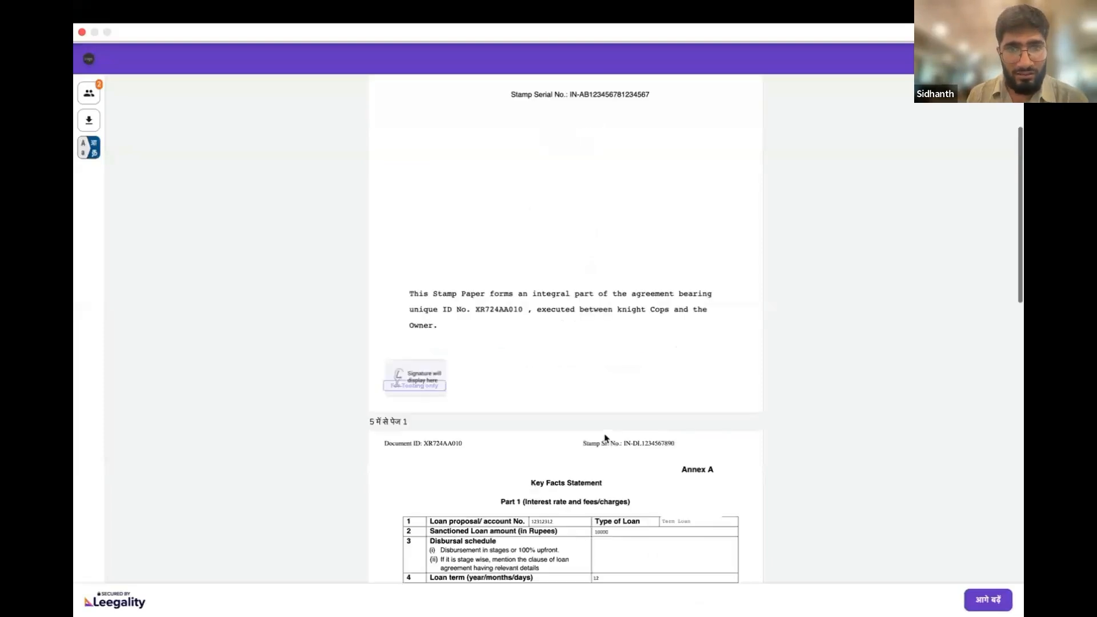
pyautogui.scroll(-7, 605, 437)
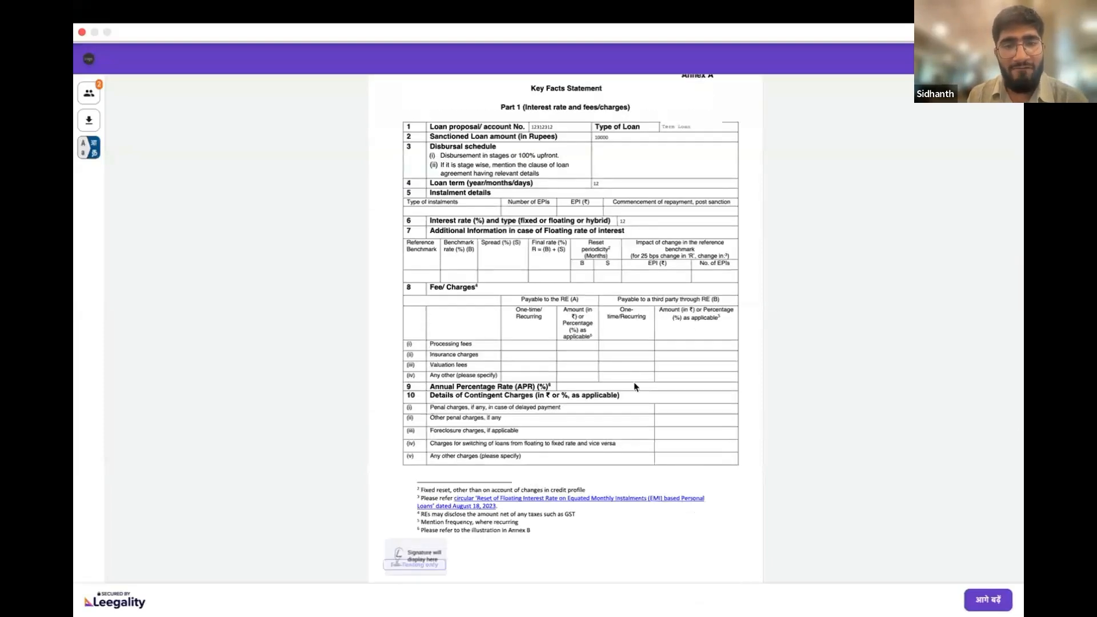
pyautogui.scroll(-5, 634, 386)
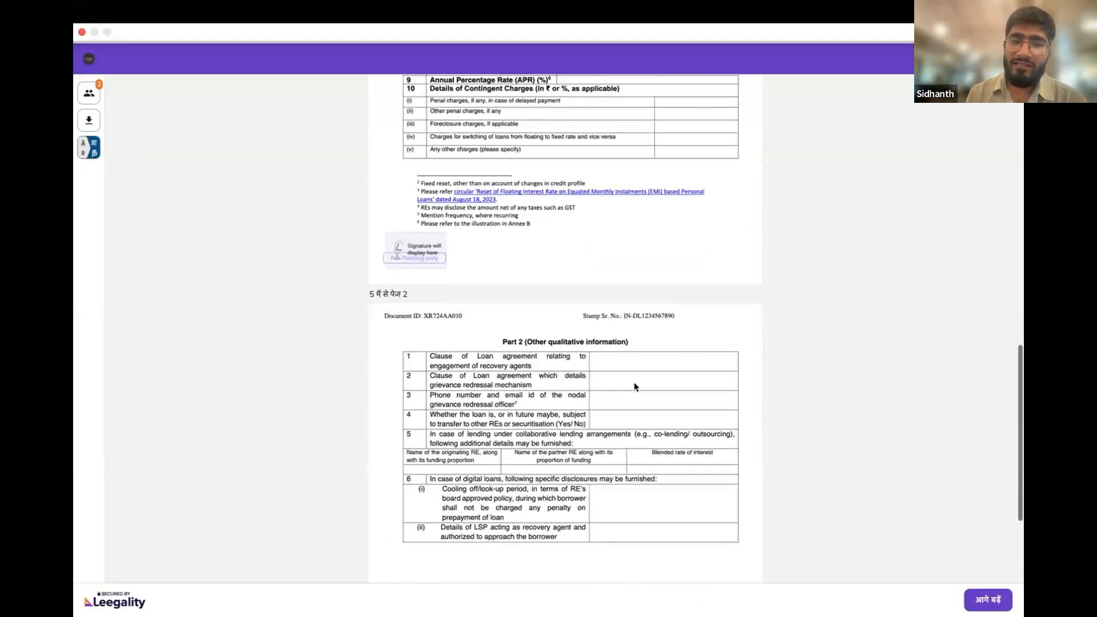
pyautogui.scroll(15, 634, 387)
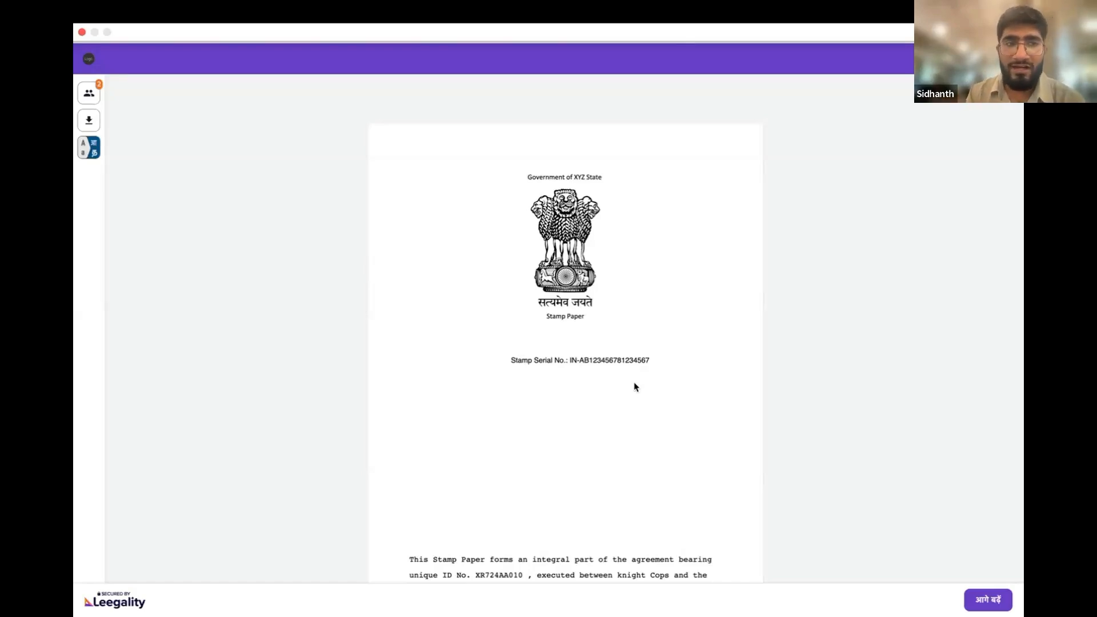
pyautogui.moveTo(118, 353)
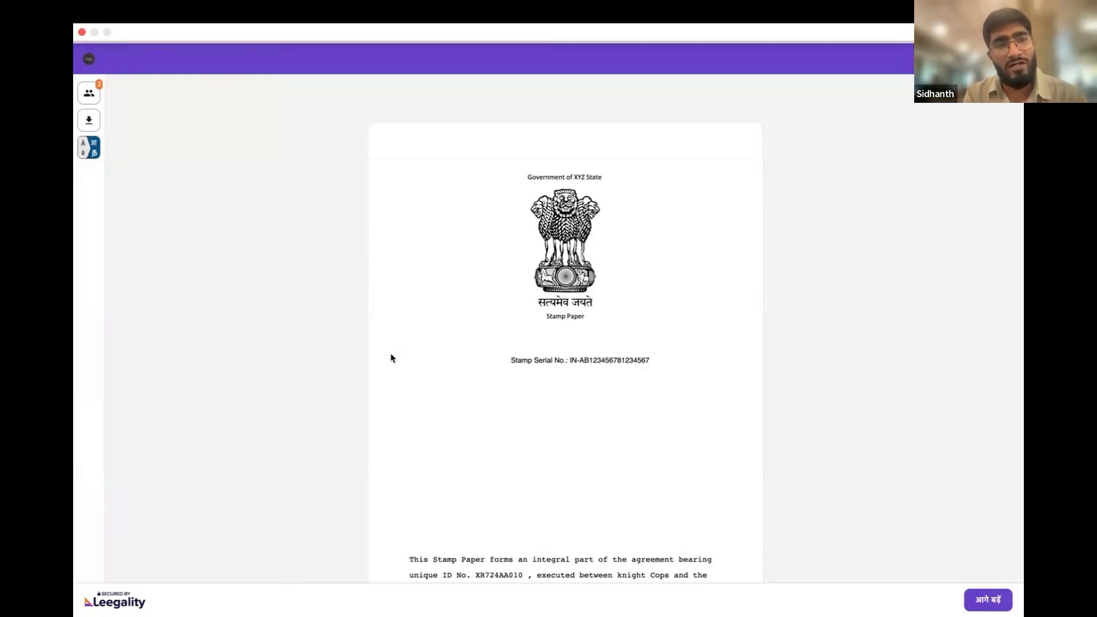
# Return to the New Dashboard Sandbox and open the list of workflows
pyautogui.moveTo(74, 303)
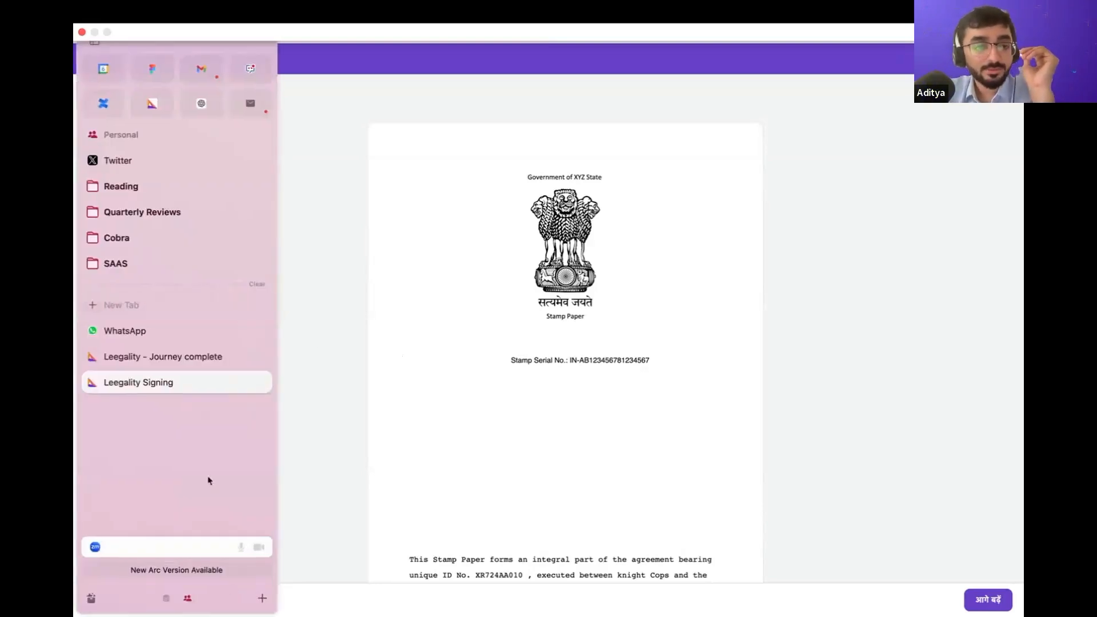
pyautogui.hscroll(-5, 209, 481)
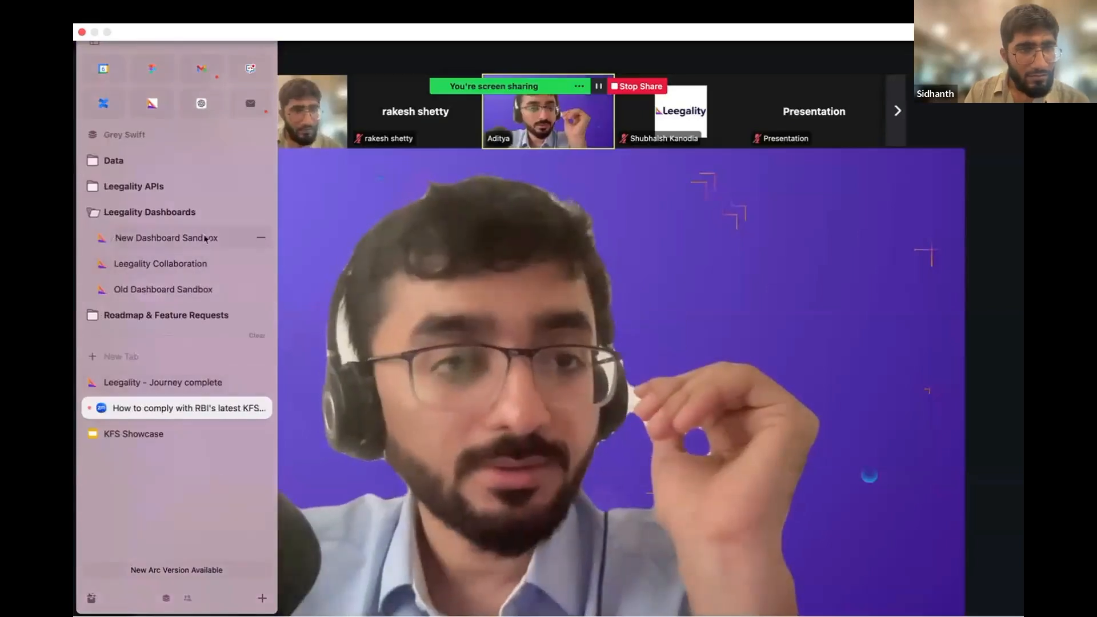
pyautogui.click(205, 238)
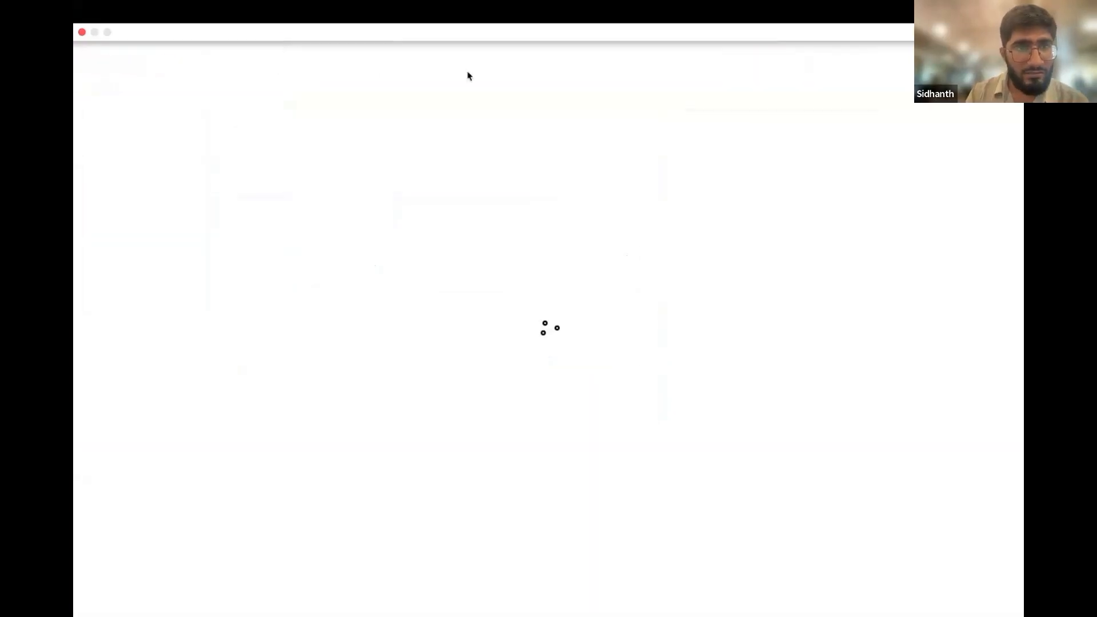
pyautogui.click(459, 66)
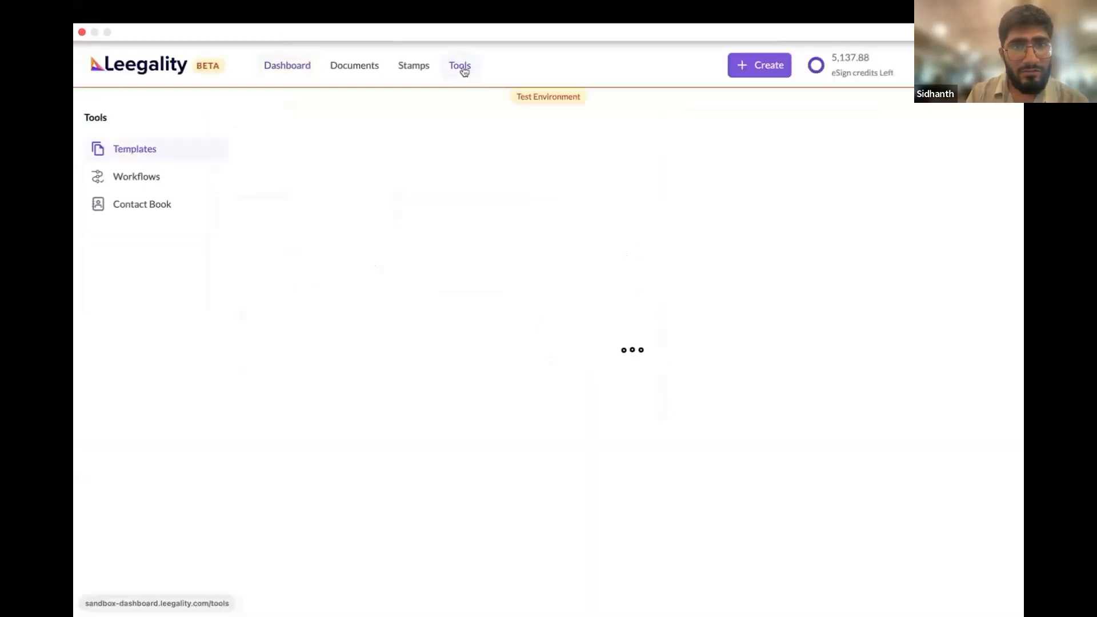
pyautogui.click(186, 183)
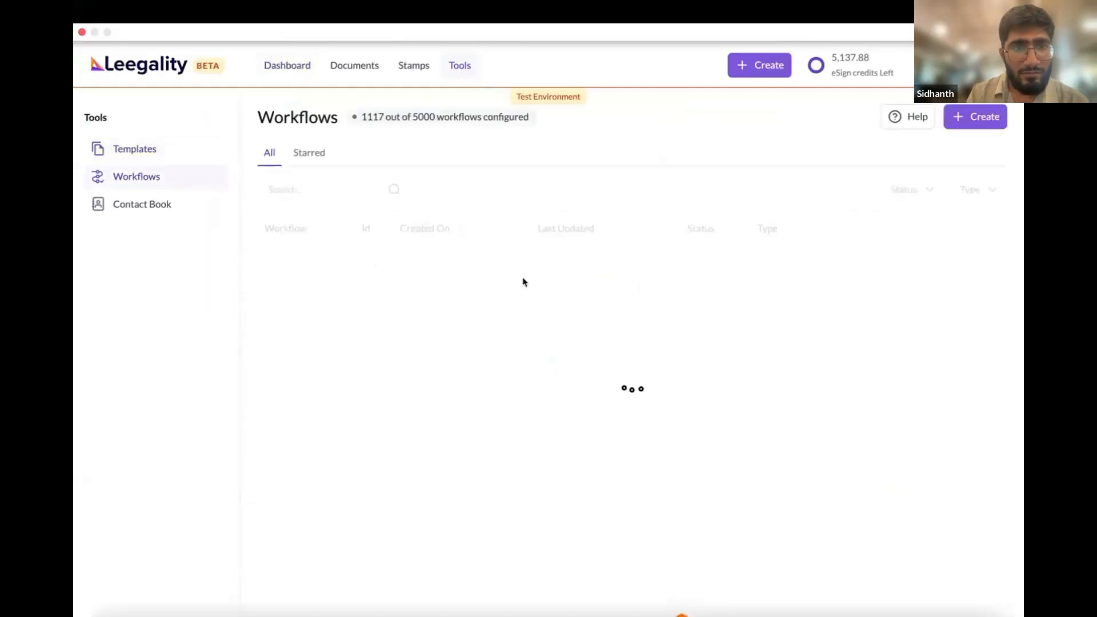
# Search the workflows for "key fact" and open Key Fact Statement v1 for editing at its invitee configuration
pyautogui.click(337, 189)
pyautogui.write('key face')
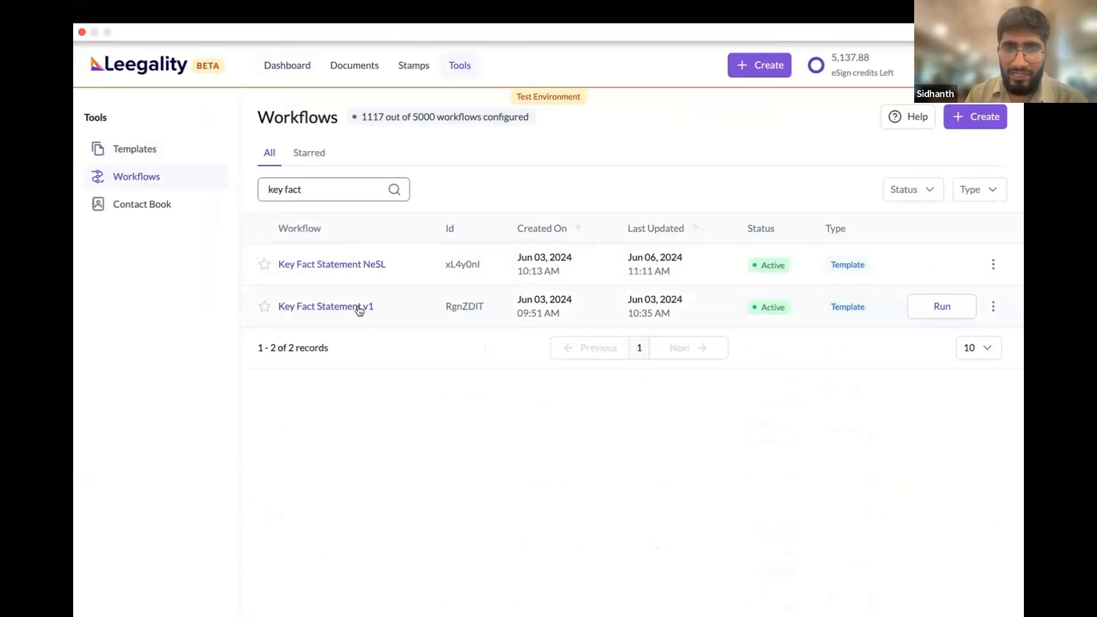
pyautogui.click(993, 307)
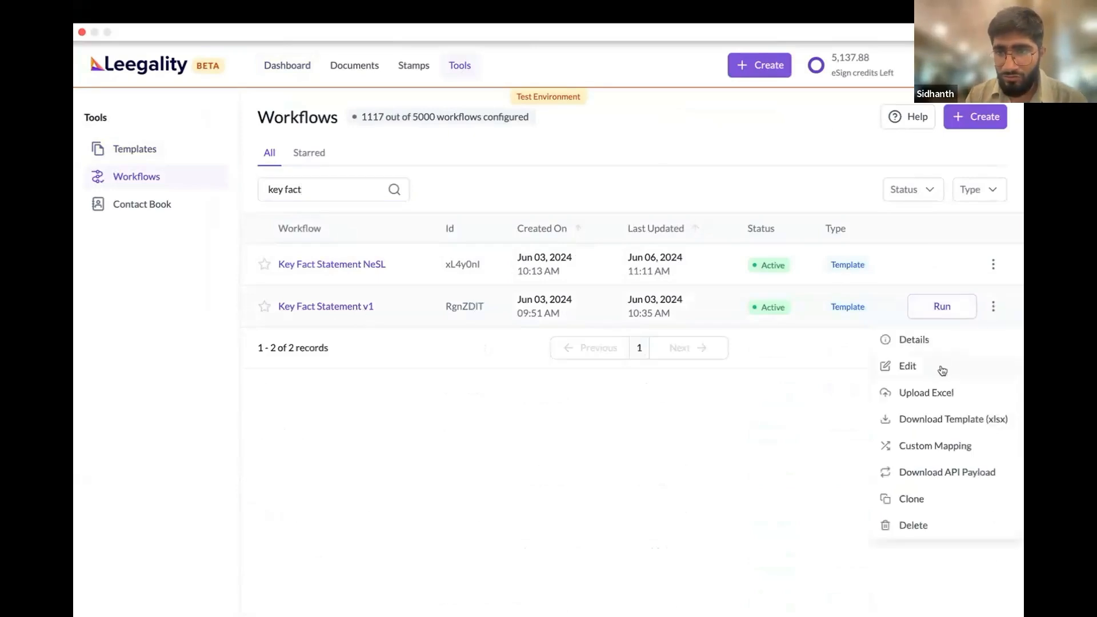
pyautogui.click(942, 368)
pyautogui.click(665, 485)
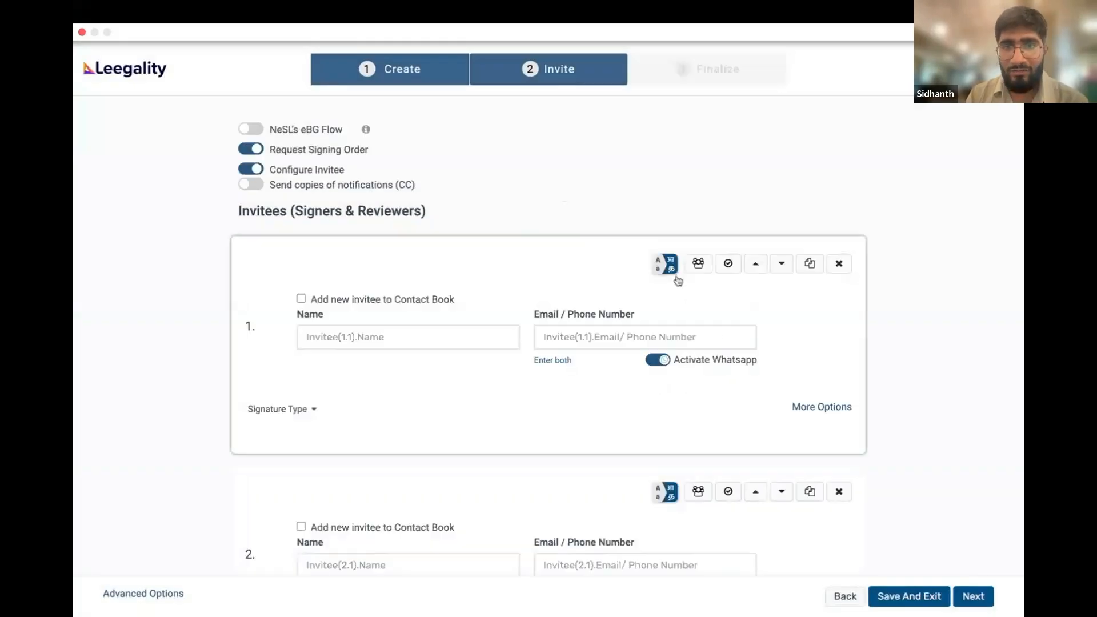
# Set the first invitee's default signing language to Tamil, save the language options, and save and exit the workflow
pyautogui.click(663, 264)
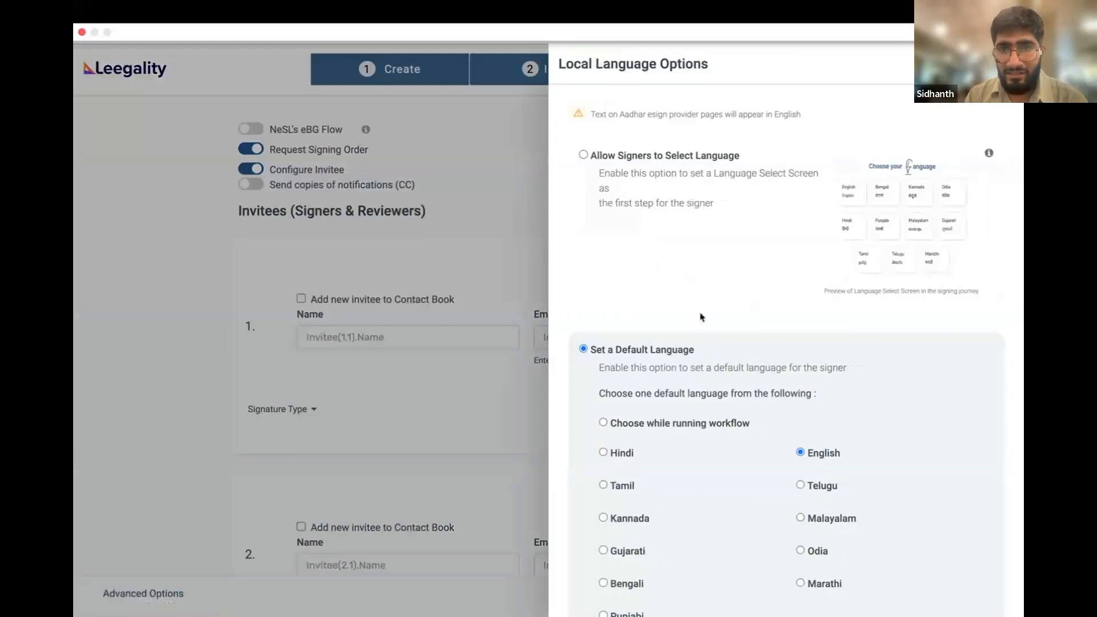
pyautogui.scroll(-2, 700, 315)
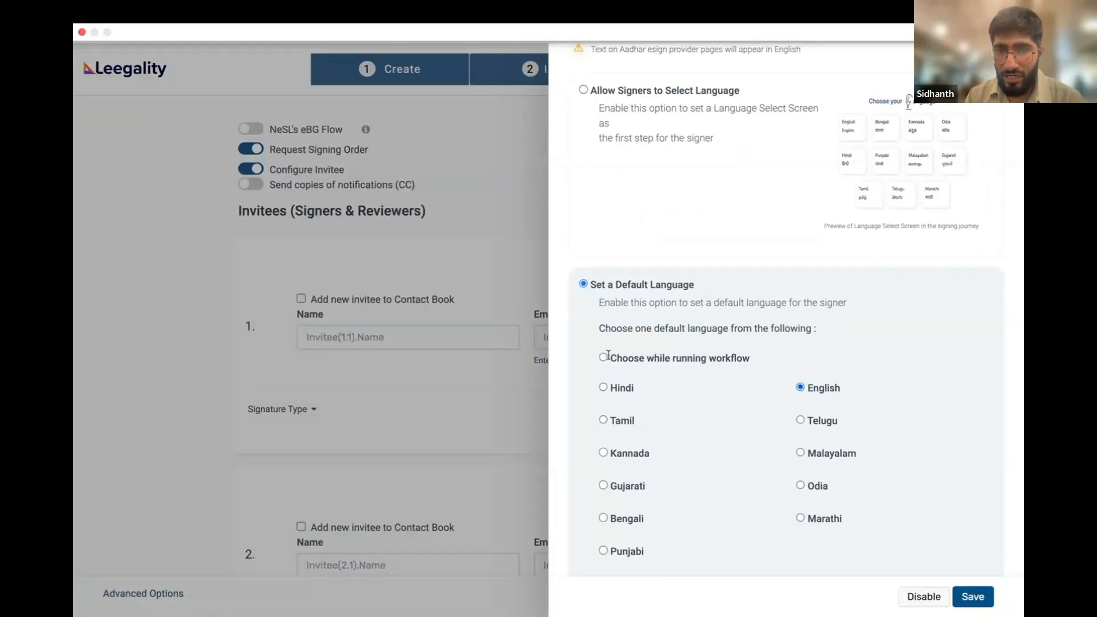
pyautogui.moveTo(611, 356); pyautogui.dragTo(748, 367)
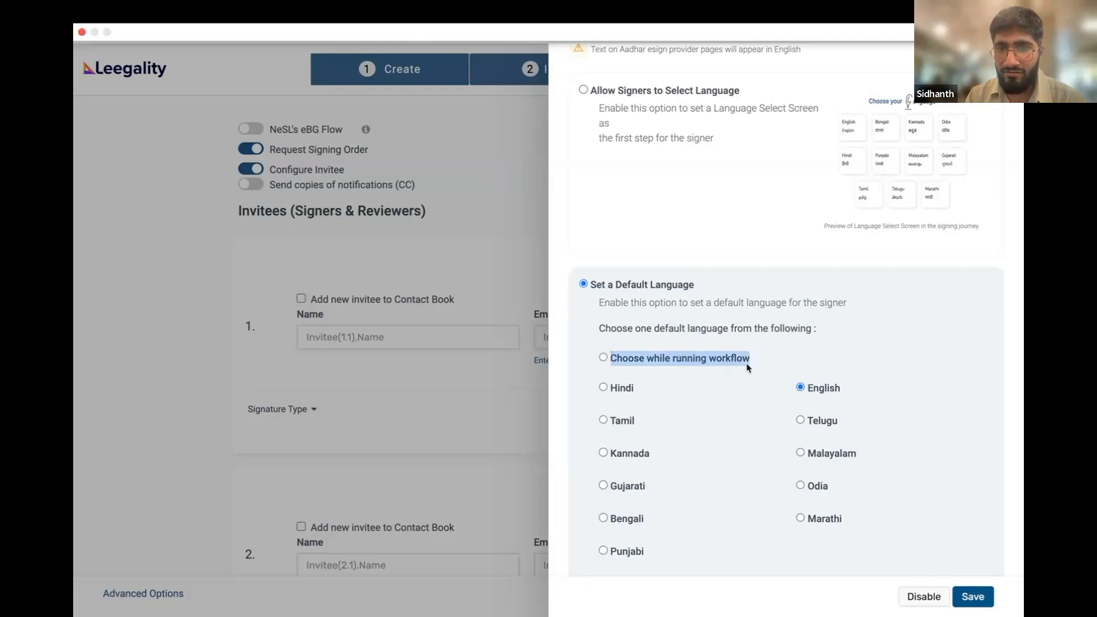
pyautogui.click(630, 426)
pyautogui.click(631, 455)
pyautogui.click(621, 423)
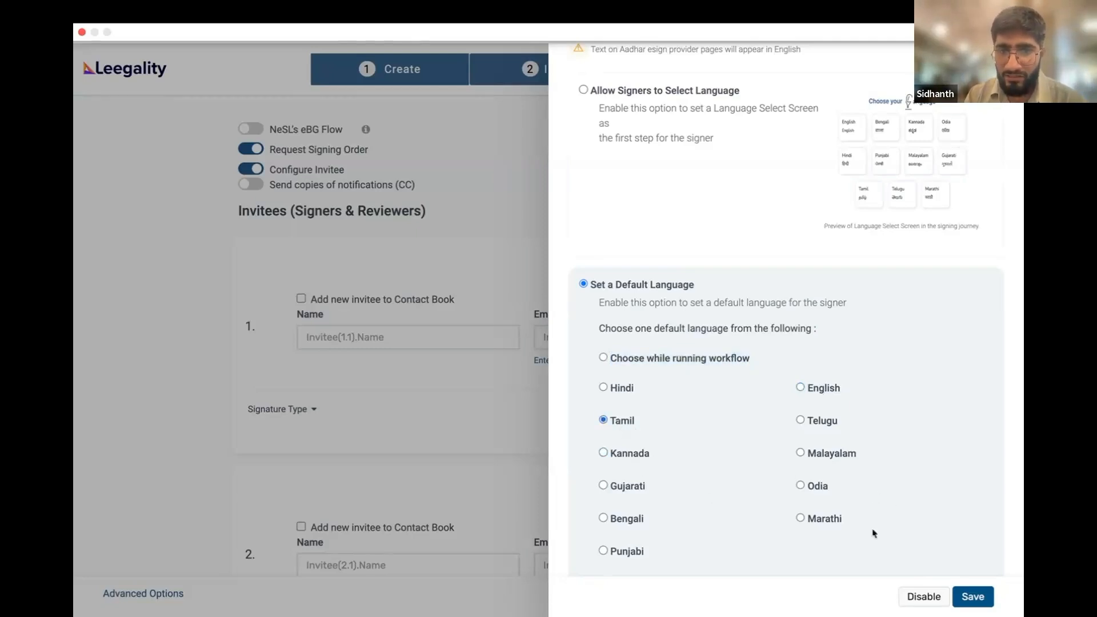
pyautogui.click(982, 597)
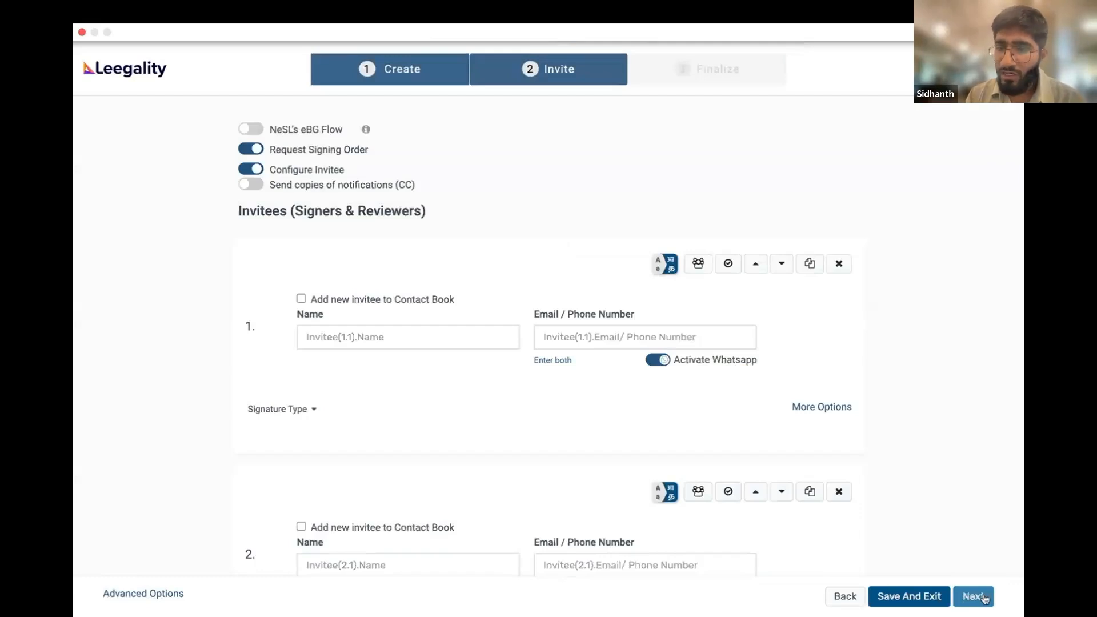
pyautogui.click(916, 597)
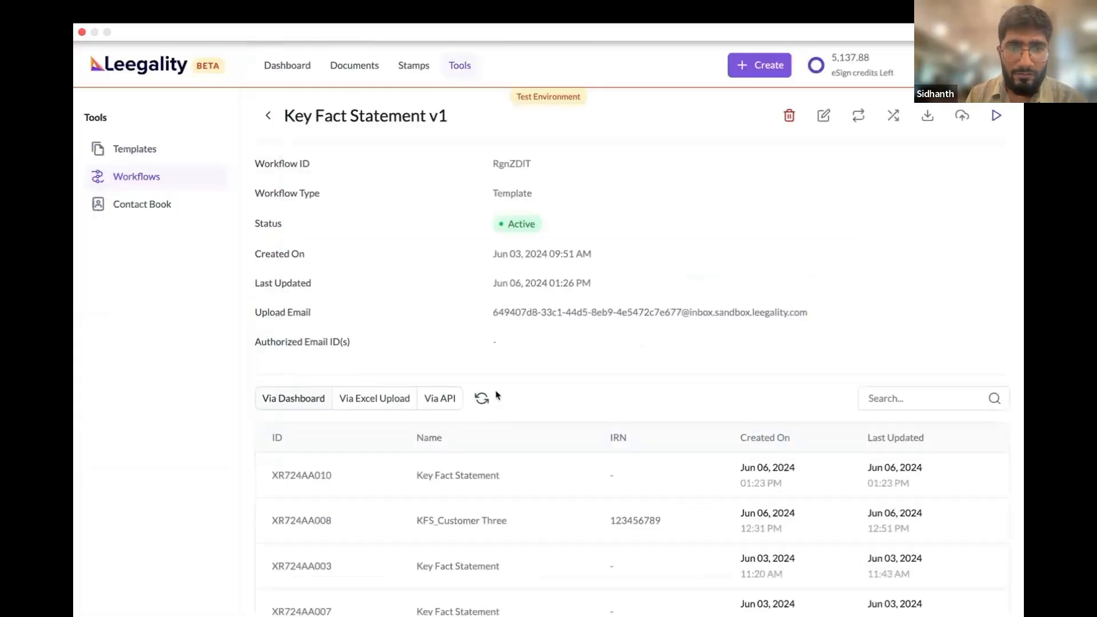
# View the webinar meeting tab and return to the New Dashboard Sandbox
pyautogui.moveTo(74, 330)
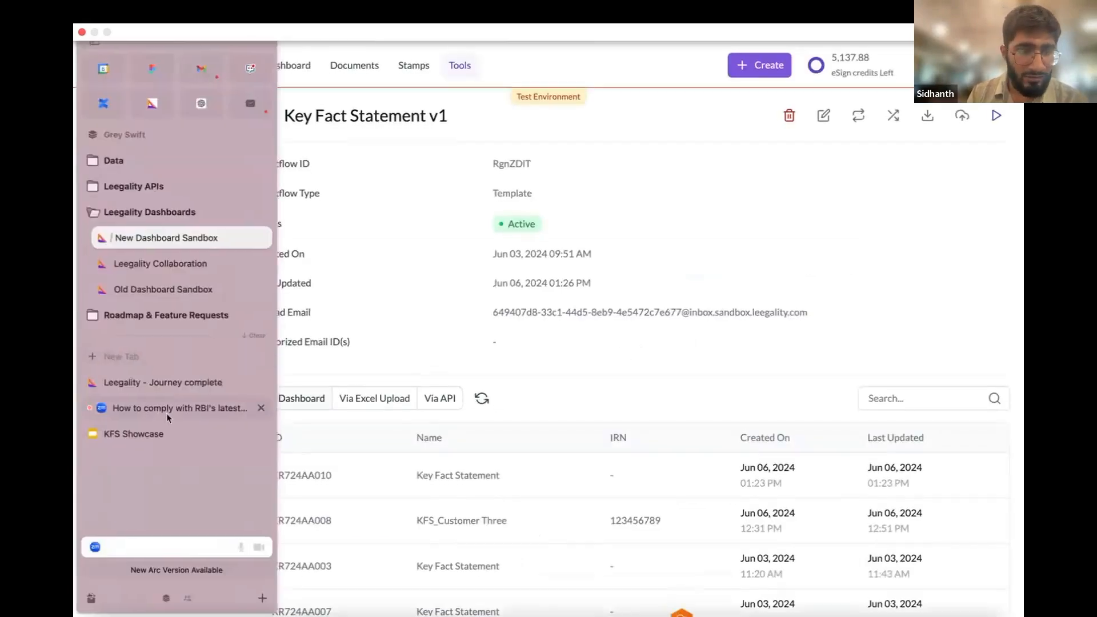
pyautogui.click(167, 414)
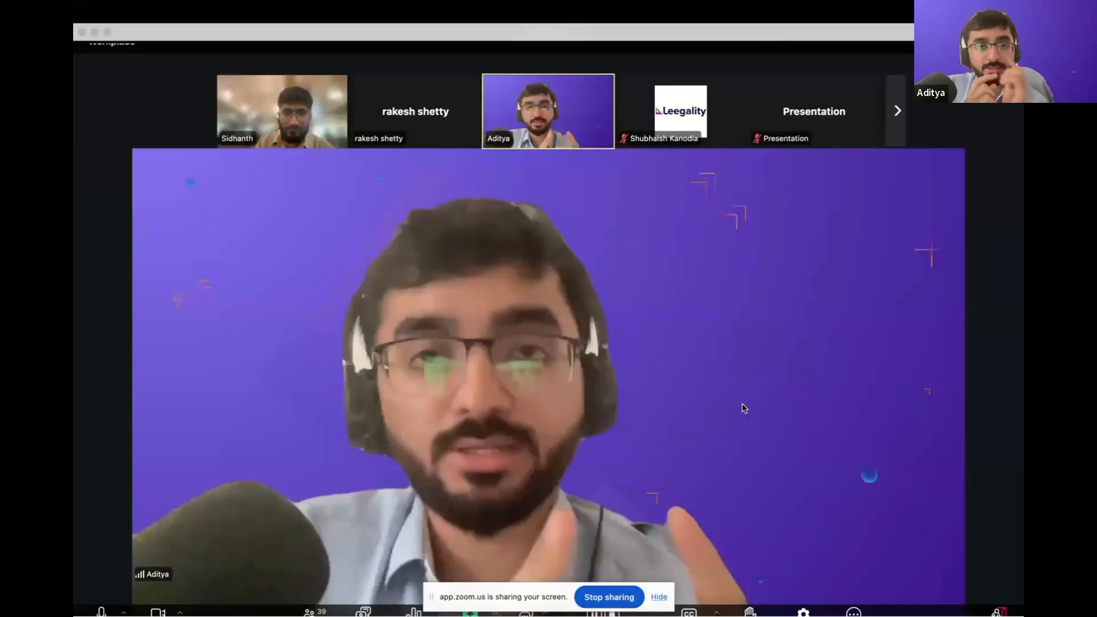
pyautogui.moveTo(178, 377)
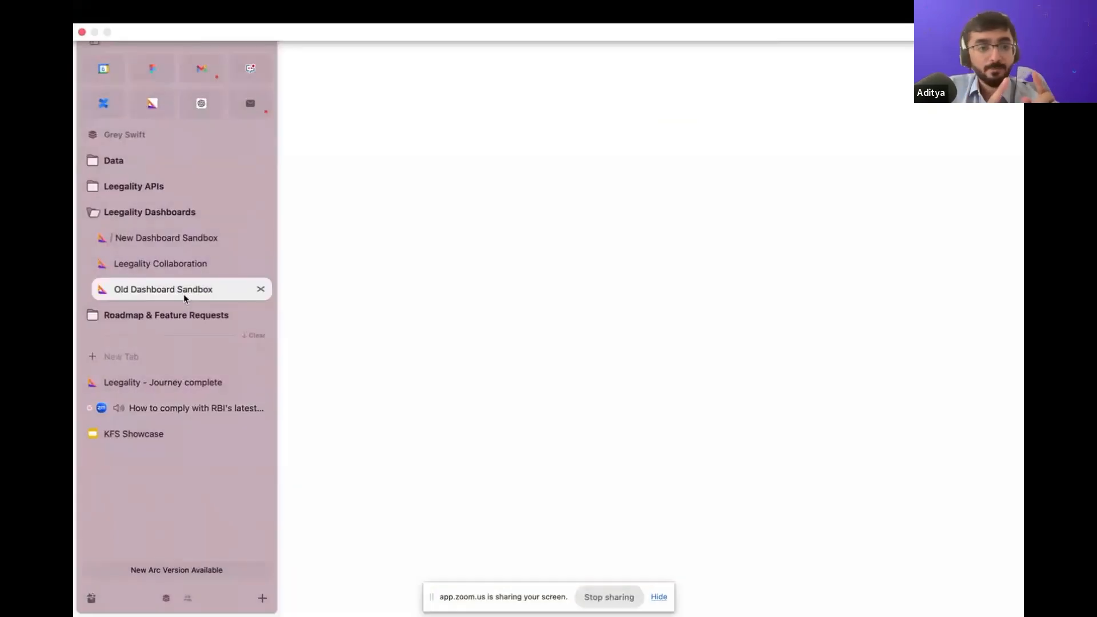
pyautogui.click(183, 292)
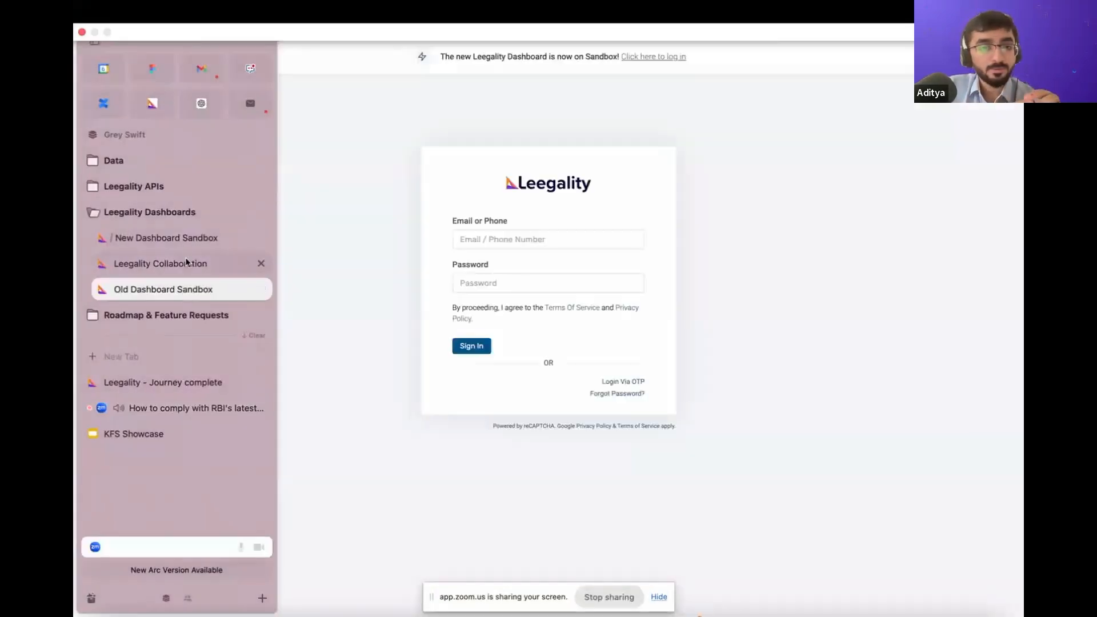
pyautogui.click(262, 247)
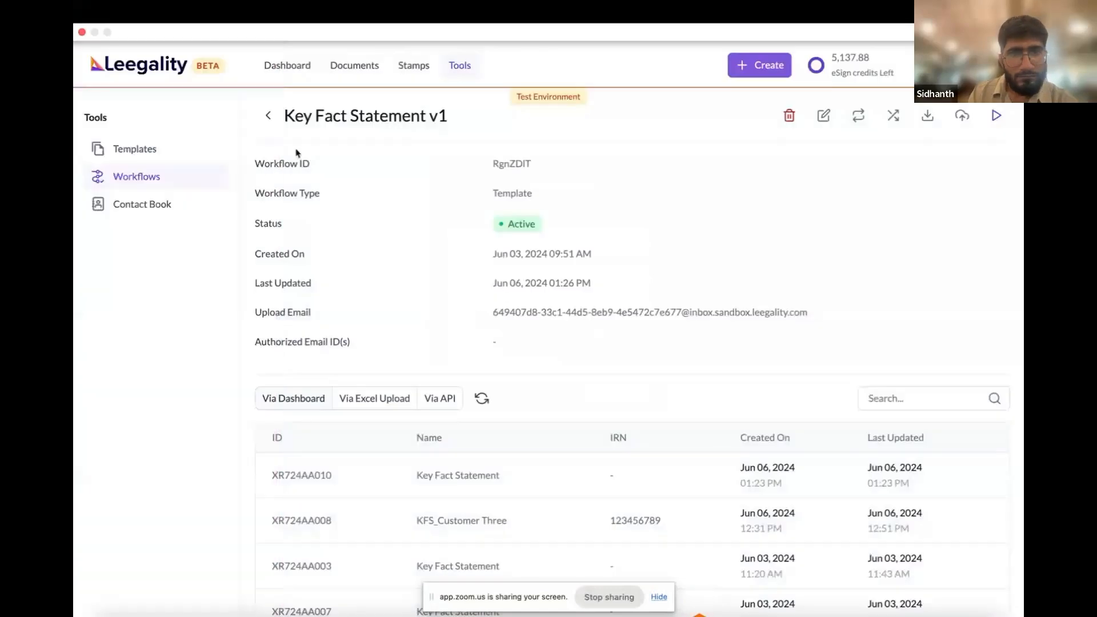
# Search the workflow list for "key fact statement" and review the details and run history of Key Fact Statement v1
pyautogui.click(269, 115)
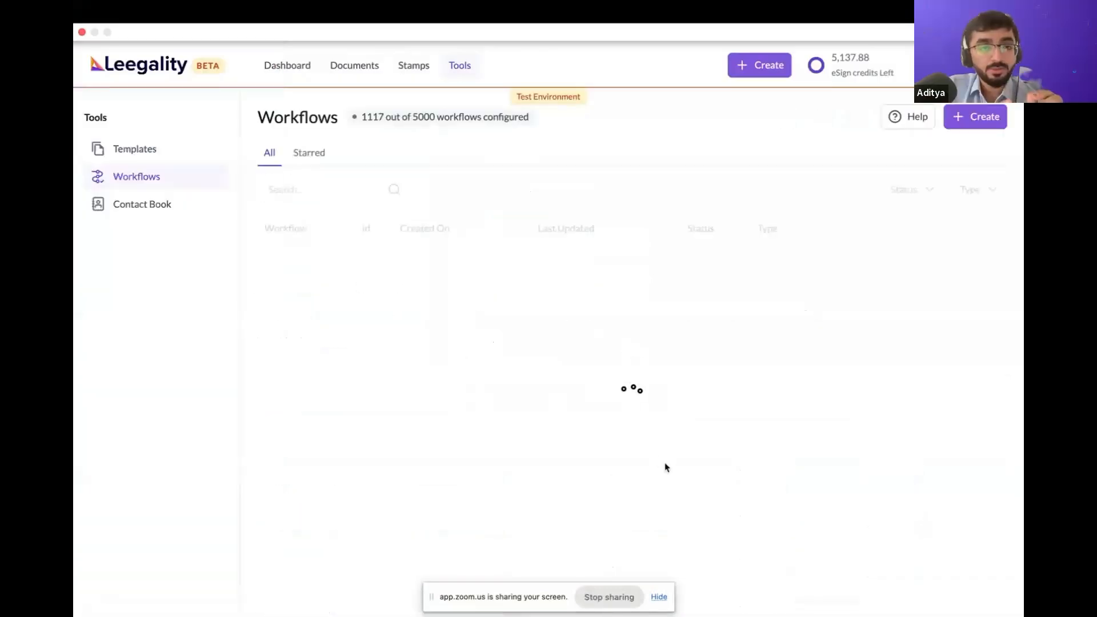
pyautogui.click(327, 193)
pyautogui.write('key fact statement')
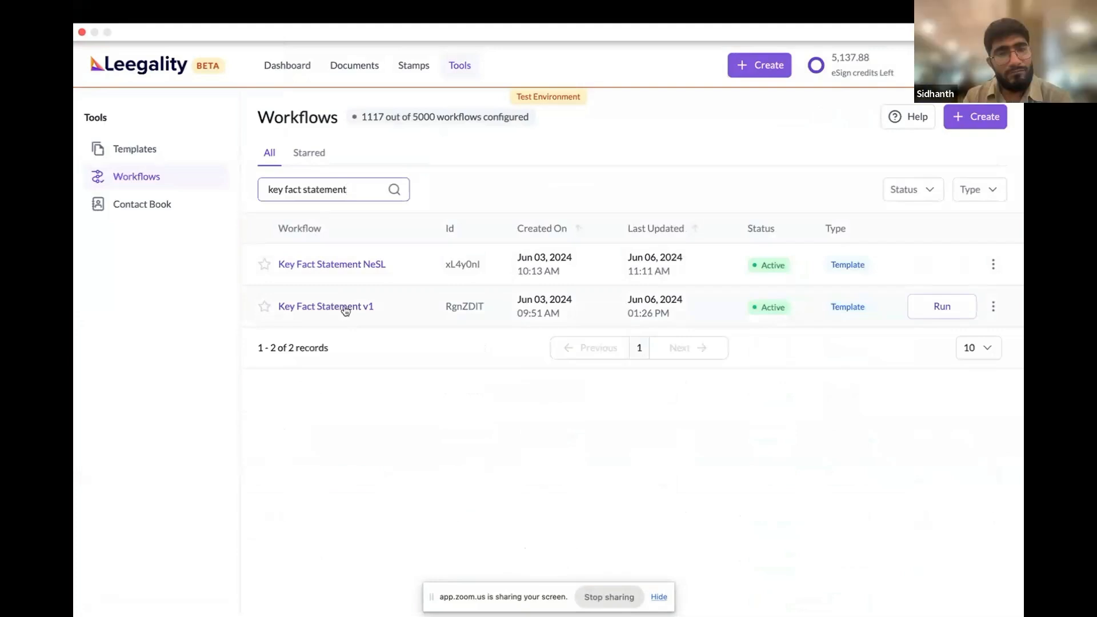
pyautogui.click(345, 308)
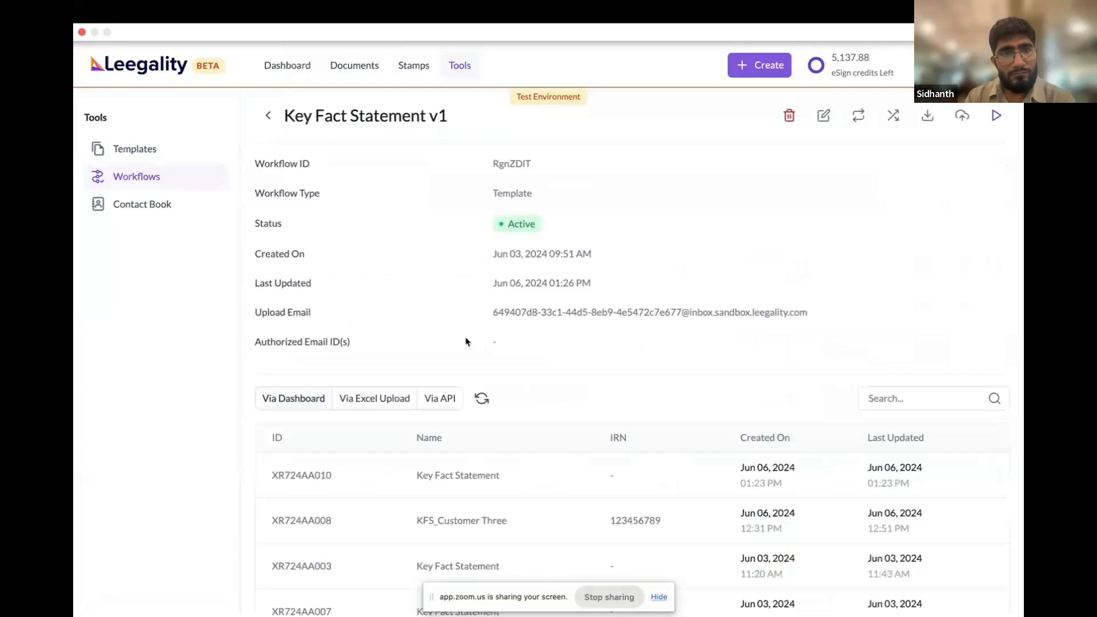
pyautogui.scroll(-2, 466, 340)
pyautogui.scroll(2, 464, 338)
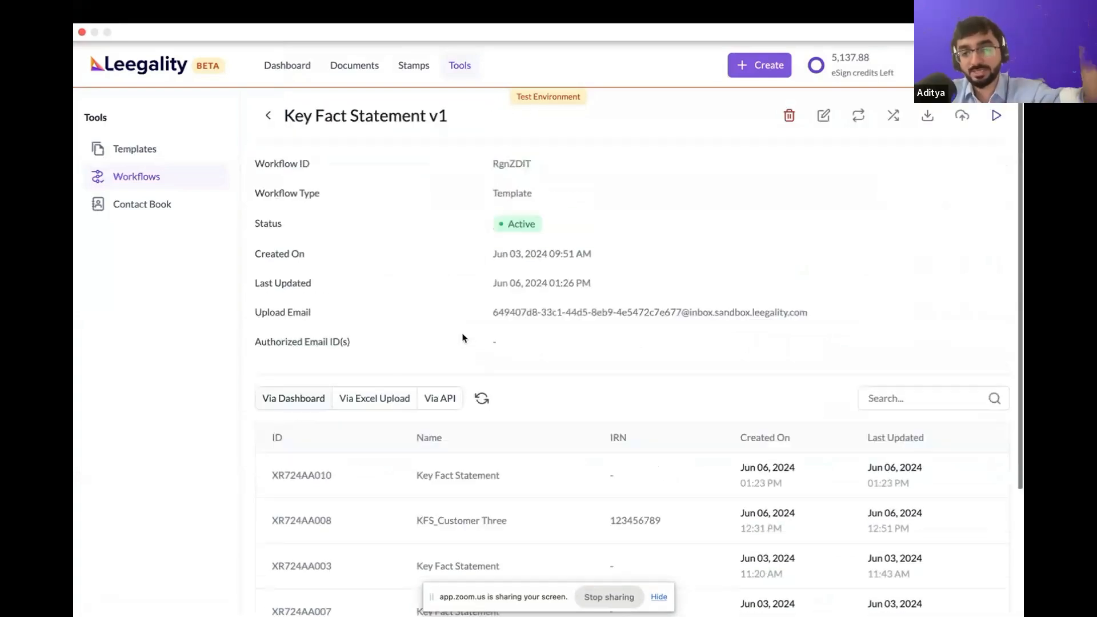
# Go back to the workflow list, search it for "key fact statement", and switch to the webinar meeting tab
pyautogui.click(263, 116)
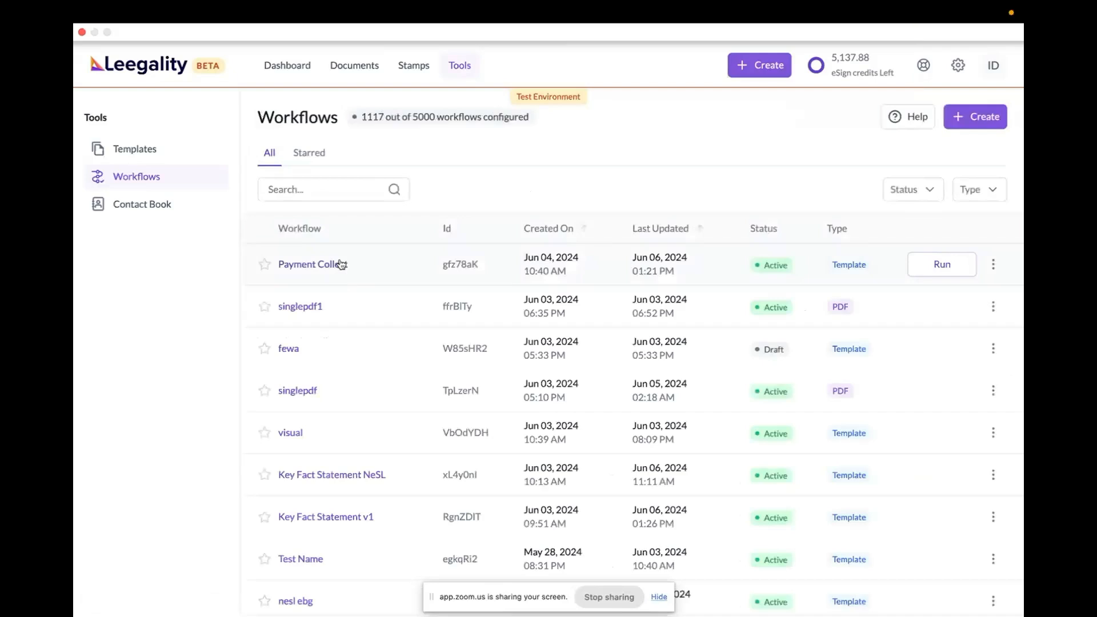
pyautogui.click(315, 188)
pyautogui.write('key fact statement')
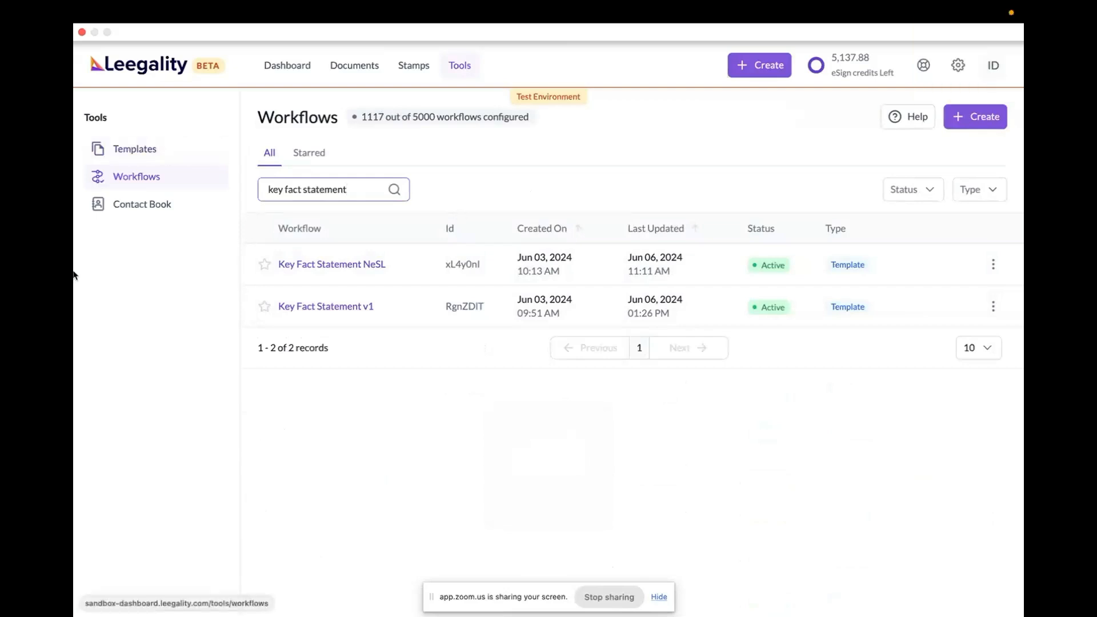
pyautogui.moveTo(74, 268)
pyautogui.click(179, 414)
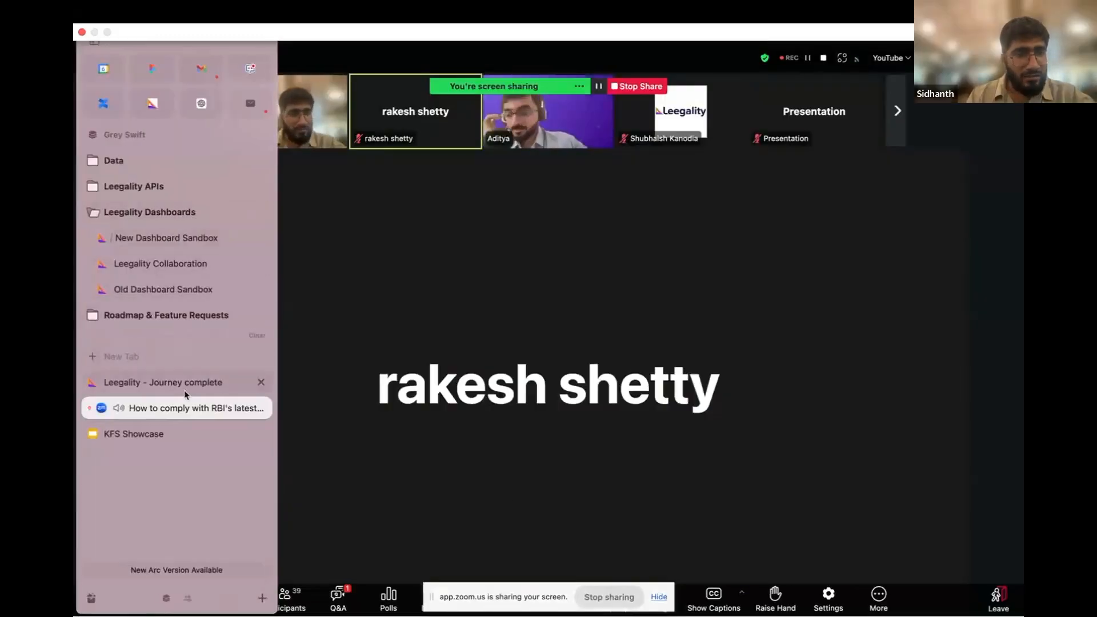
# In the New Dashboard Sandbox, rename the Key Fact Statement template as Key Fact Statement Hindi and save it
pyautogui.click(183, 241)
pyautogui.click(146, 151)
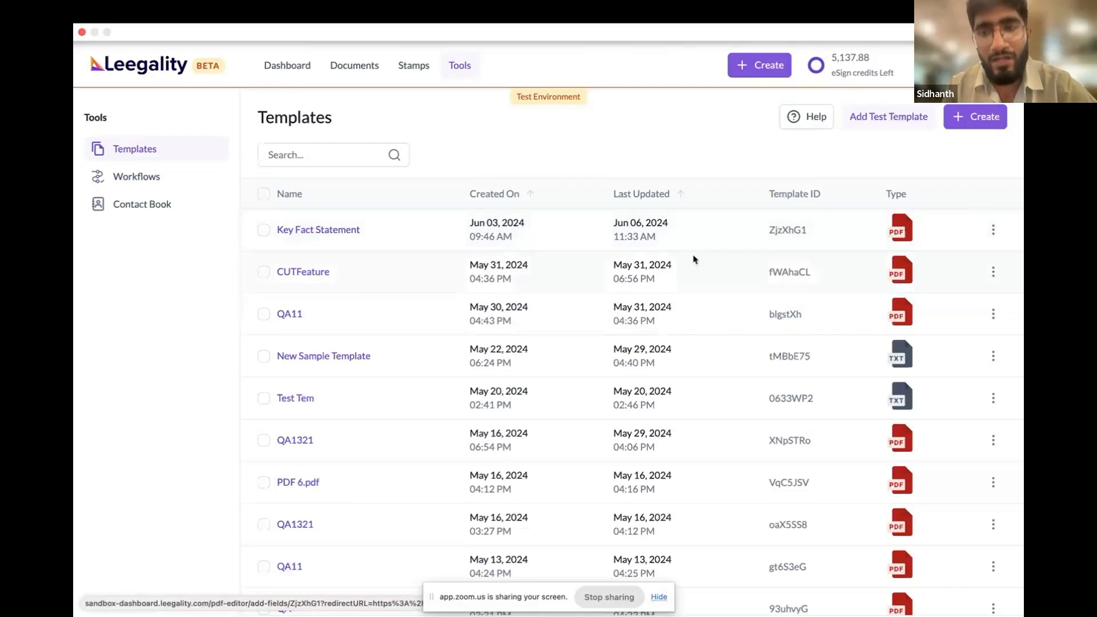
pyautogui.click(994, 230)
pyautogui.click(960, 269)
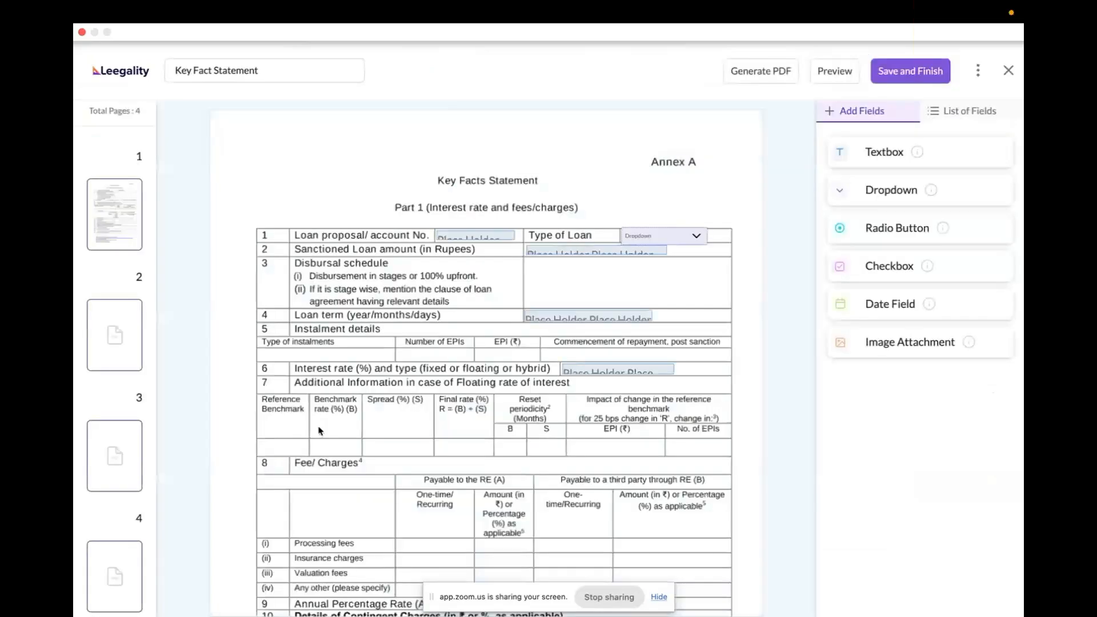
pyautogui.click(266, 76)
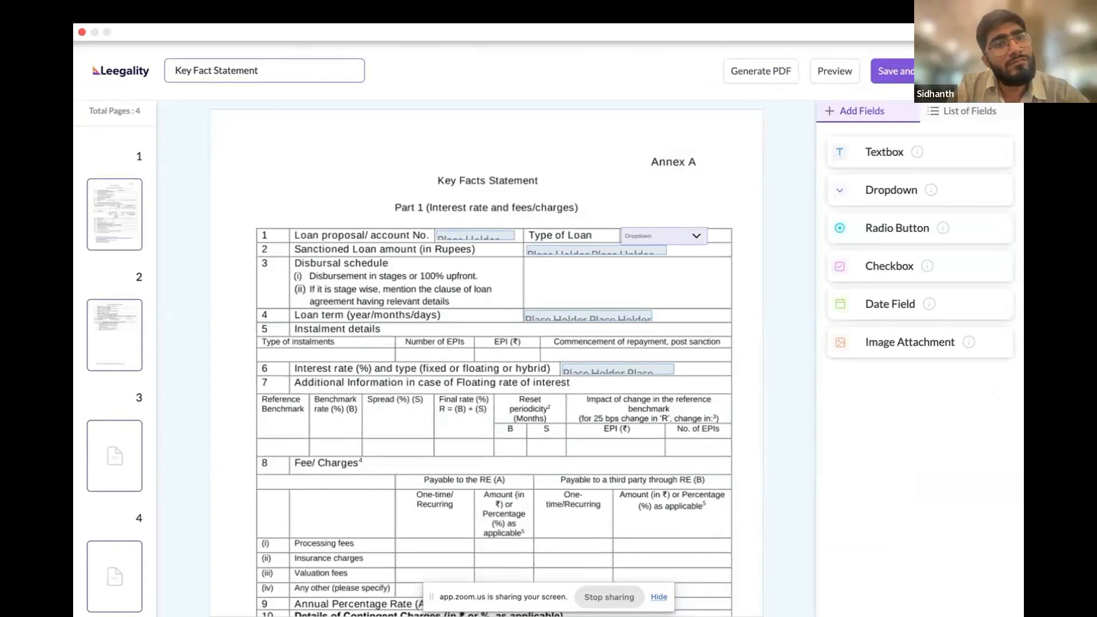
pyautogui.write('Eng')
pyautogui.write('Hindi')
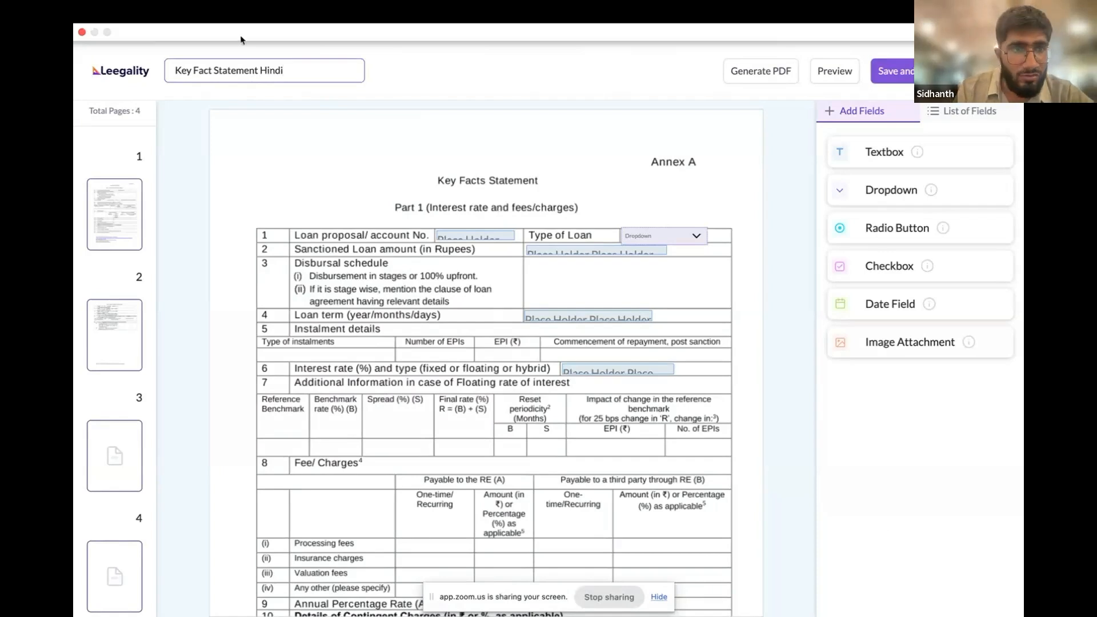
pyautogui.click(929, 71)
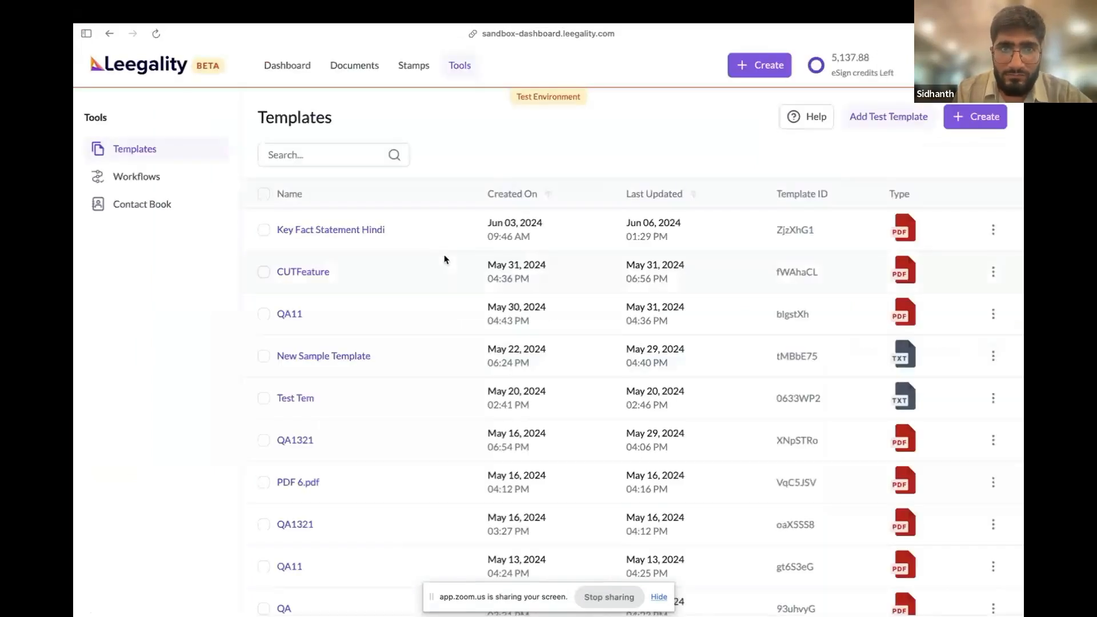
# Search the workflows for "key fact" and open Key Fact Statement v1 for editing at its document configuration
pyautogui.click(169, 186)
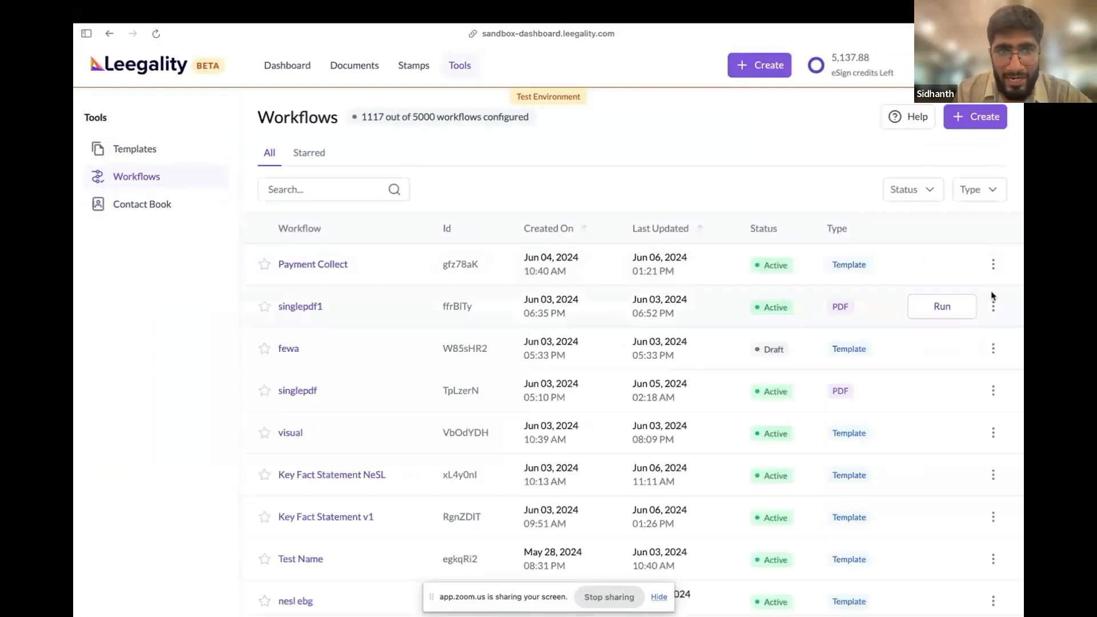
pyautogui.click(324, 191)
pyautogui.write('key fact')
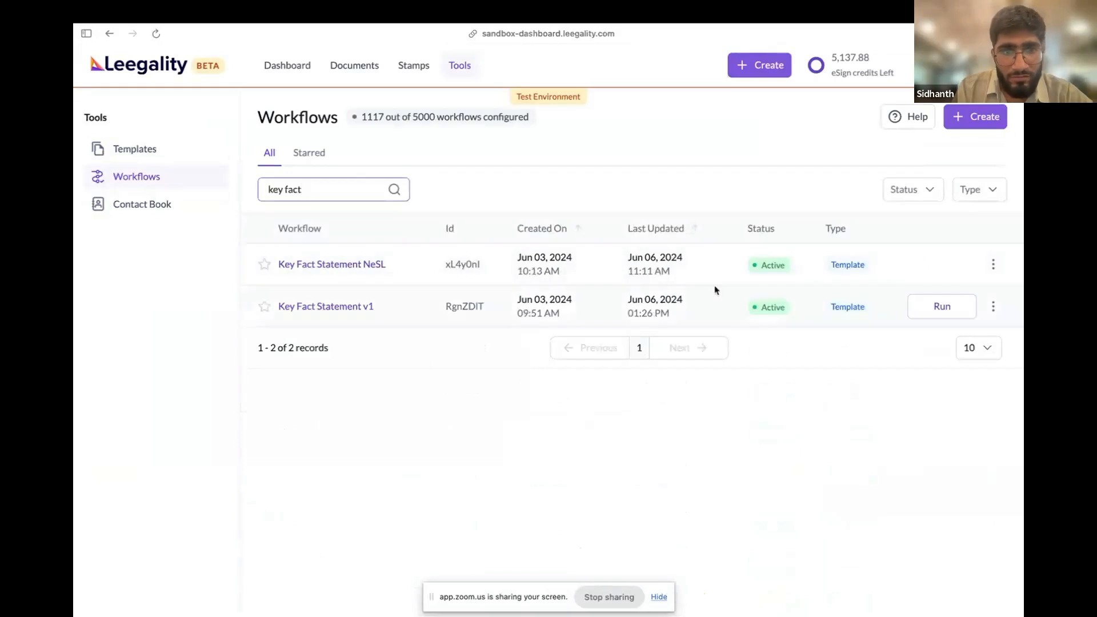
pyautogui.click(993, 307)
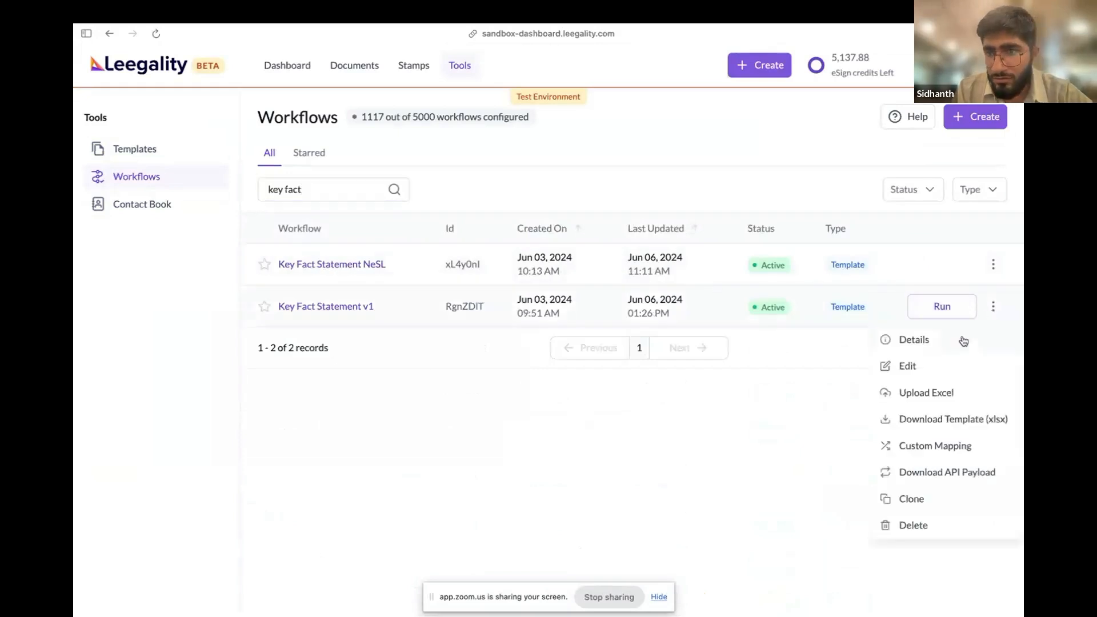
pyautogui.click(935, 373)
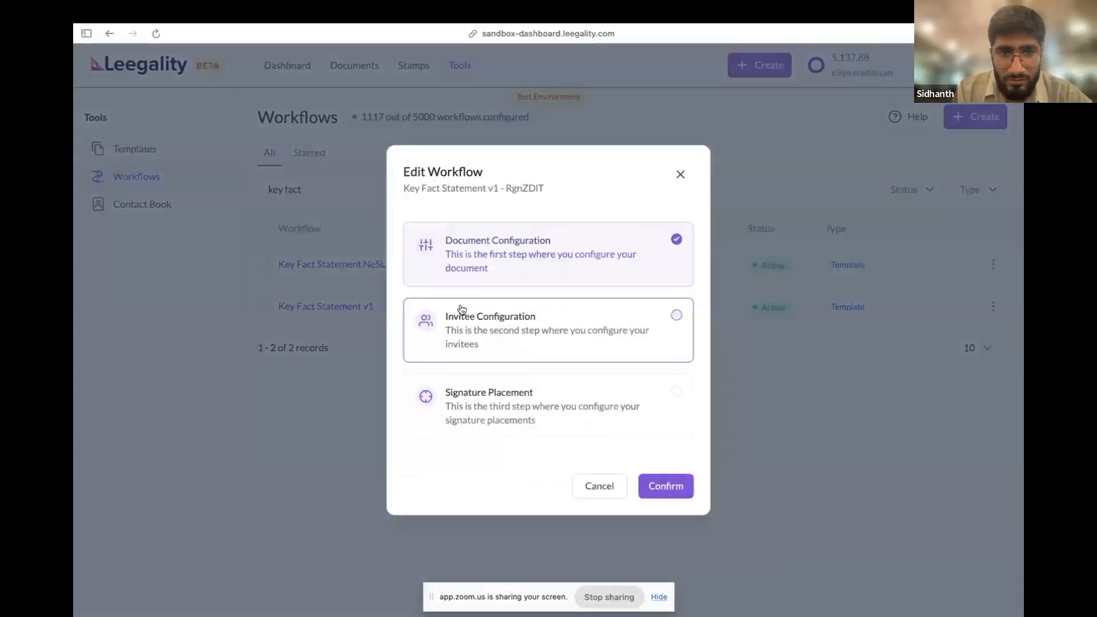
pyautogui.click(657, 493)
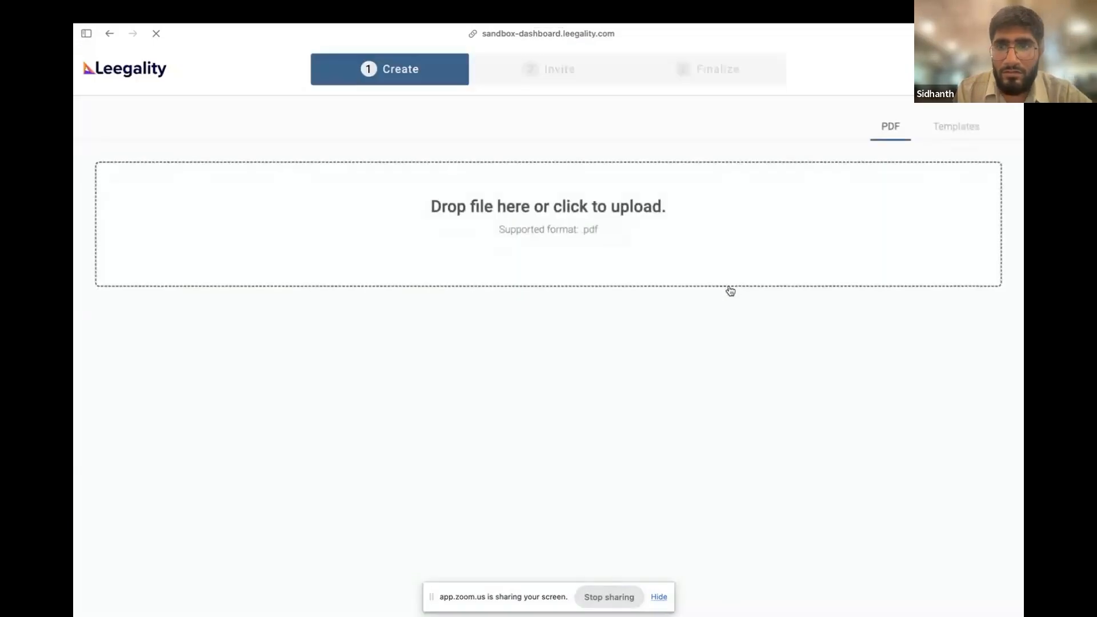
# Show the templates available for the workflow's document, search them for "Hindi", and clear the search
pyautogui.click(985, 120)
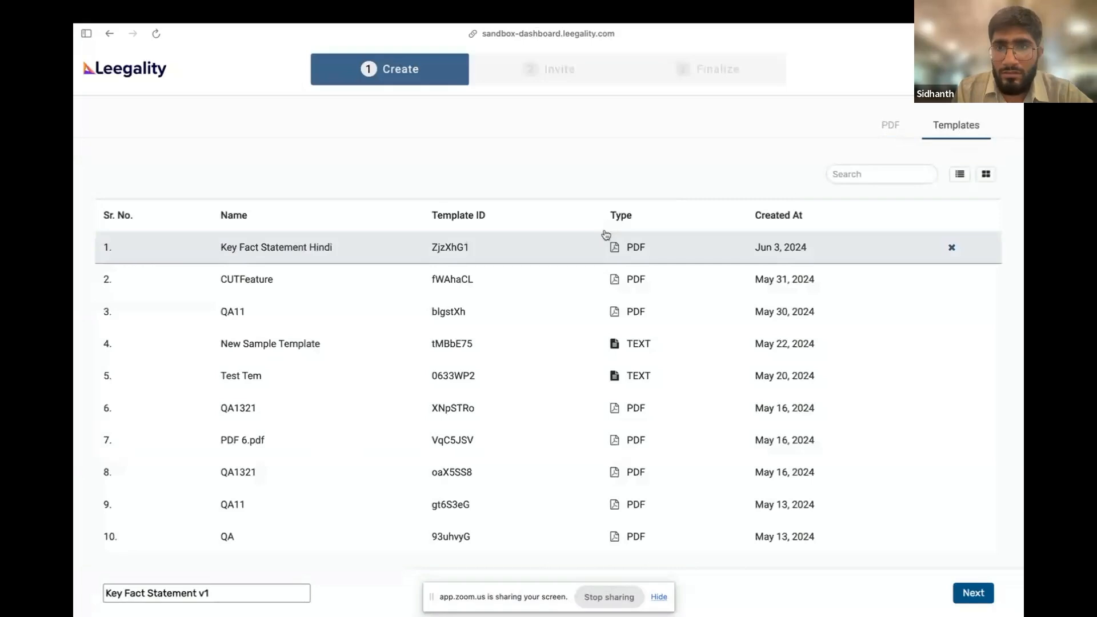
pyautogui.click(874, 173)
pyautogui.write('Hindi')
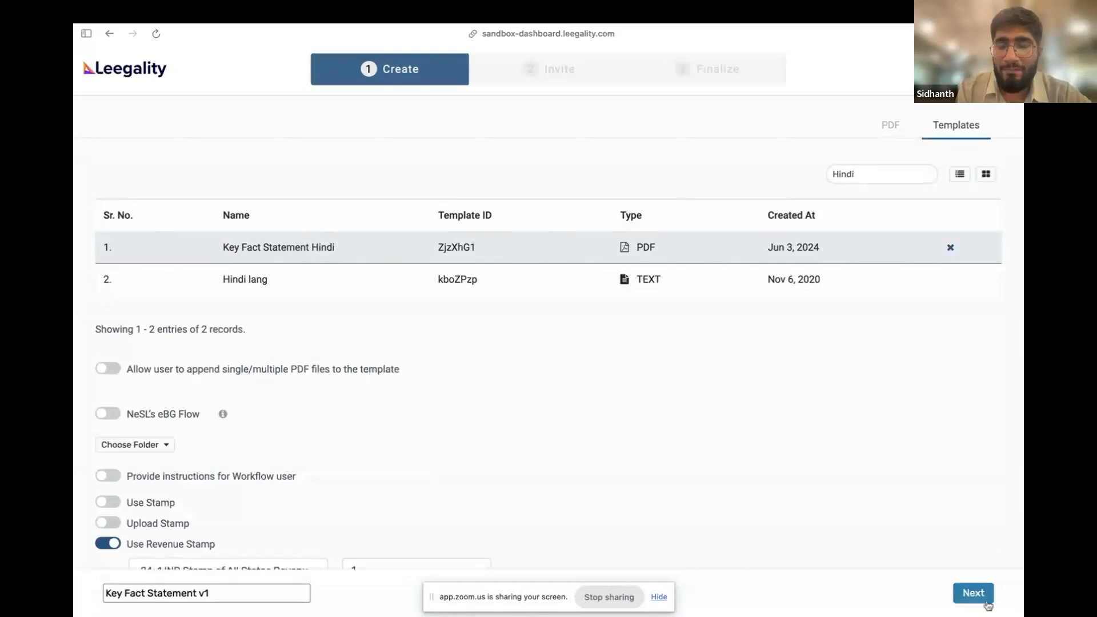
pyautogui.press('BackSpace')
pyautogui.press('BackSpace')
pyautogui.press('BackSpace')
pyautogui.press('BackSpace')
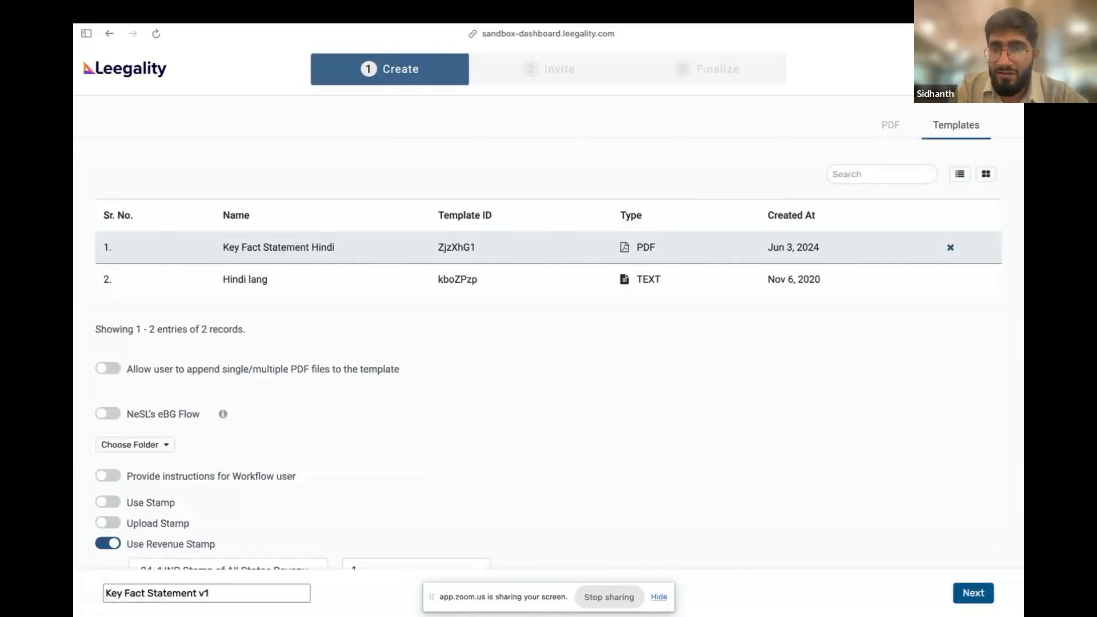
# Search the workflow's available templates for "Kannada" and clear the search
pyautogui.write('Kannada')
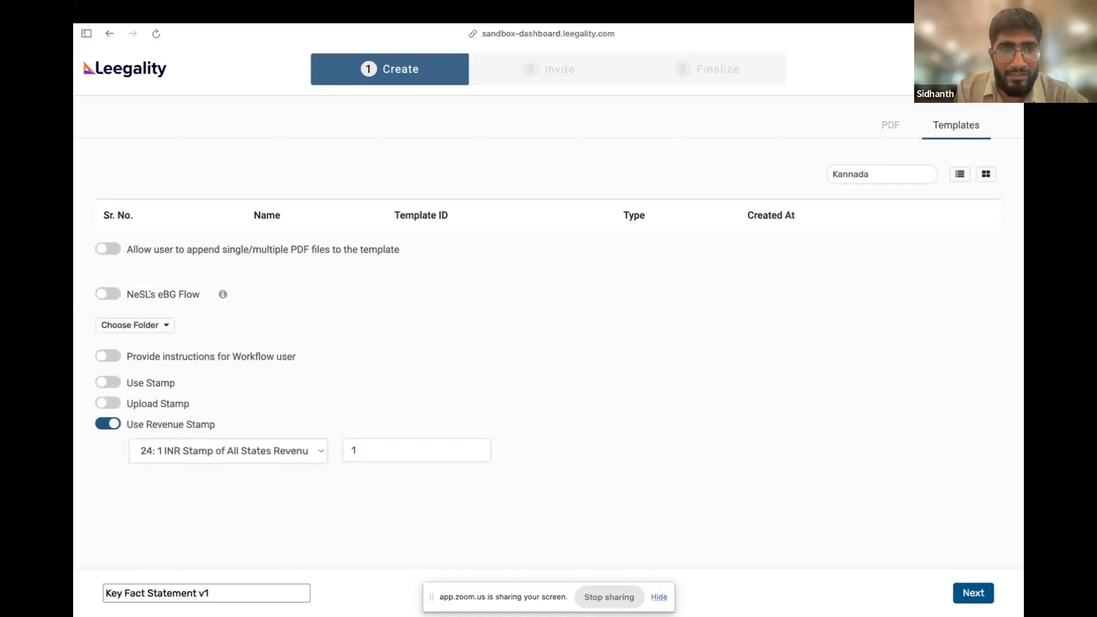
pyautogui.press('BackSpace')
pyautogui.press('BackSpace')
pyautogui.press('BackSpace')
pyautogui.press('BackSpace')
pyautogui.press('BackSpace')
pyautogui.press('BackSpace')
pyautogui.press('BackSpace')
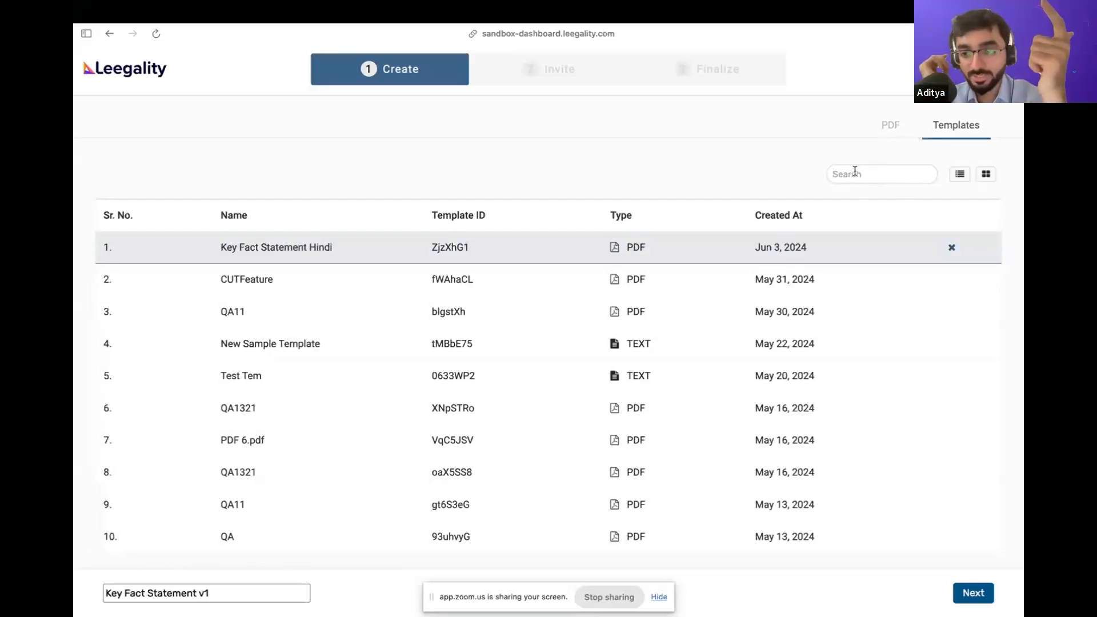
# View the signing journey's completion page and switch to the webinar meeting tab
pyautogui.moveTo(79, 365)
pyautogui.click(168, 382)
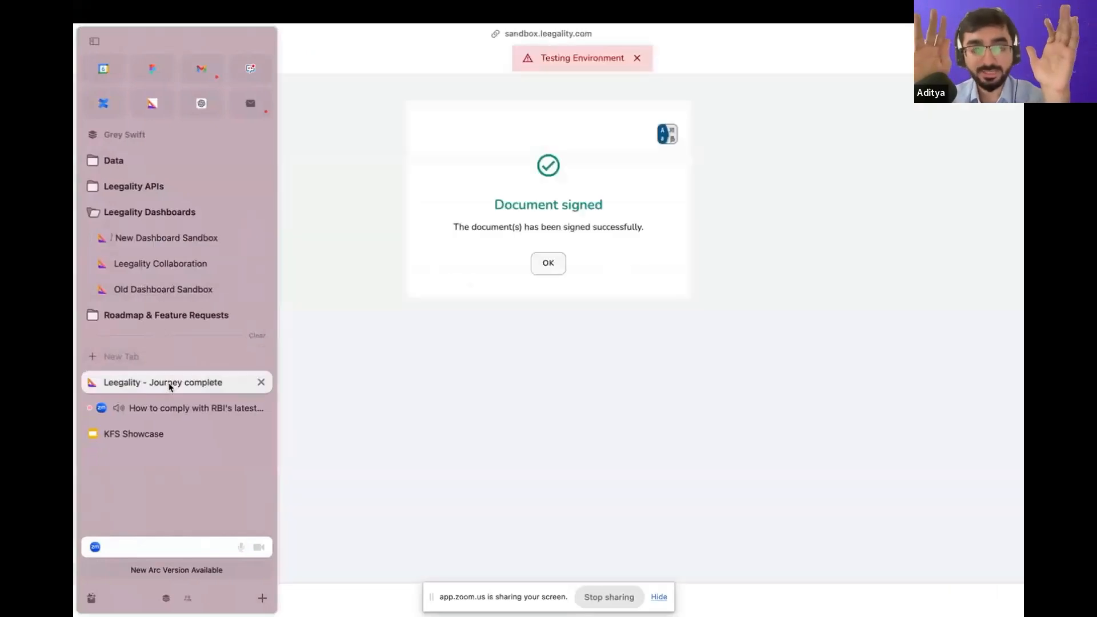
pyautogui.click(231, 409)
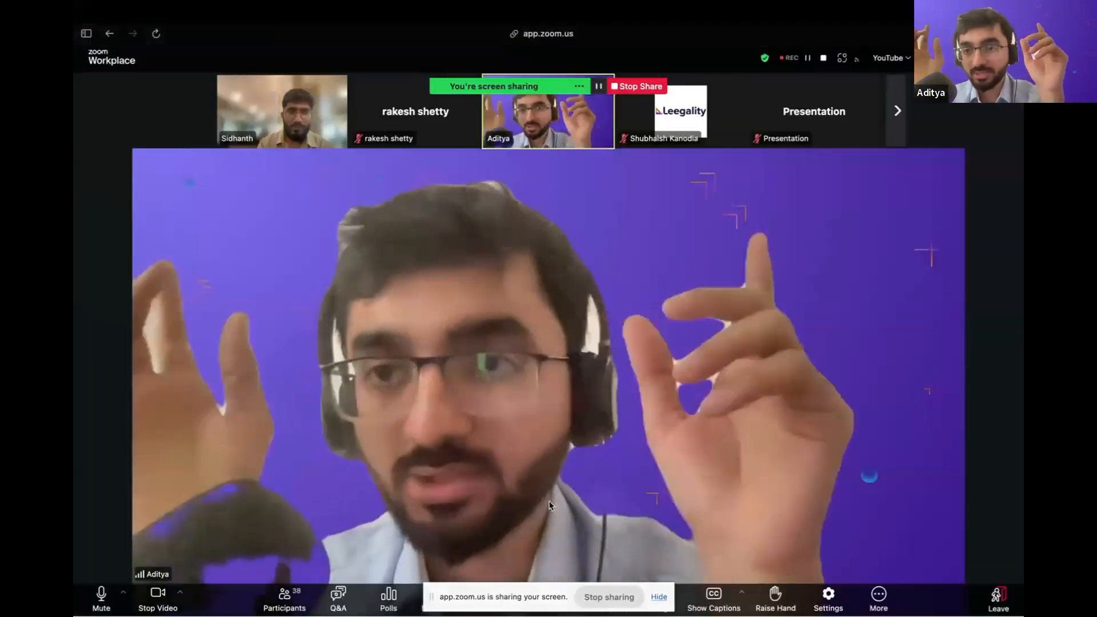